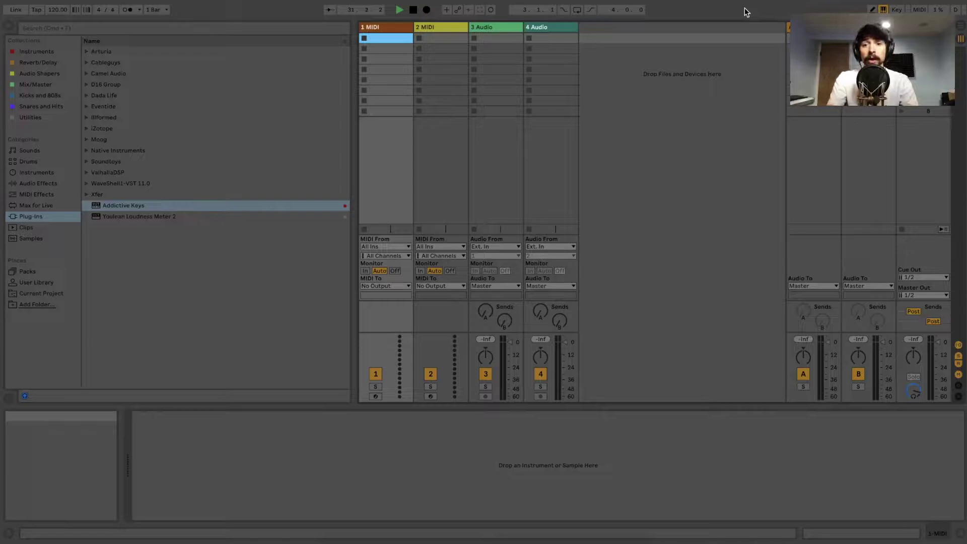
- Review the Audio preferences' output and input device lists unchanged, and confirm Output Config with outputs 1/2
key("super+comma")
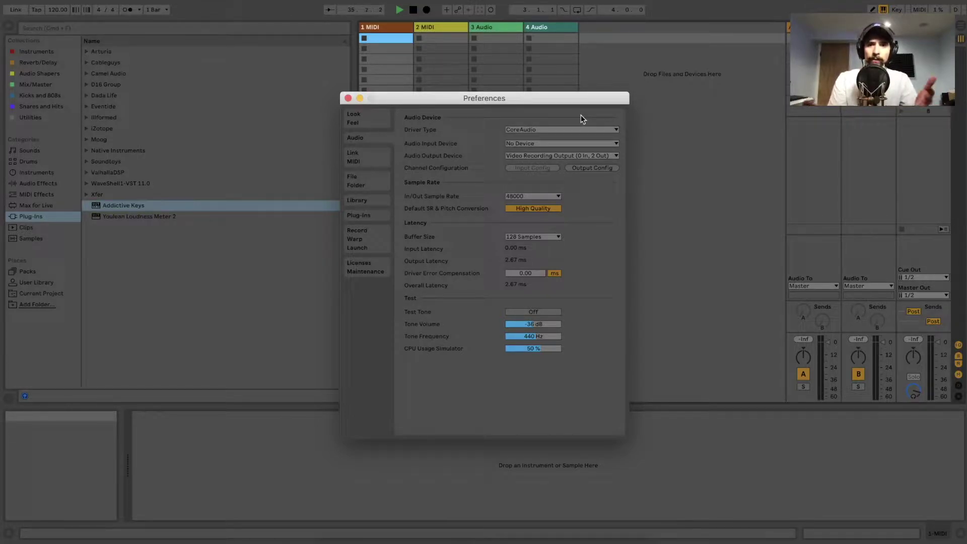
left_click(585, 155)
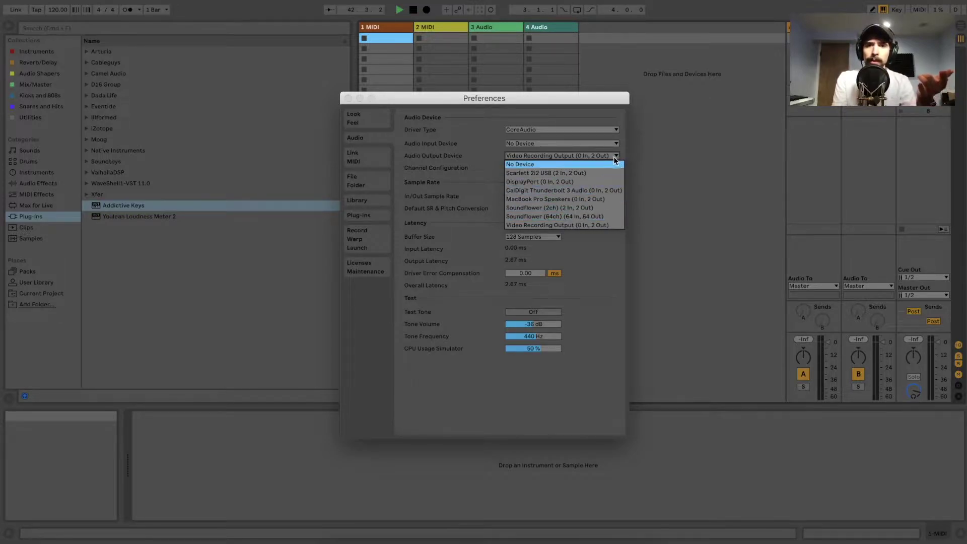
left_click(478, 158)
left_click(519, 143)
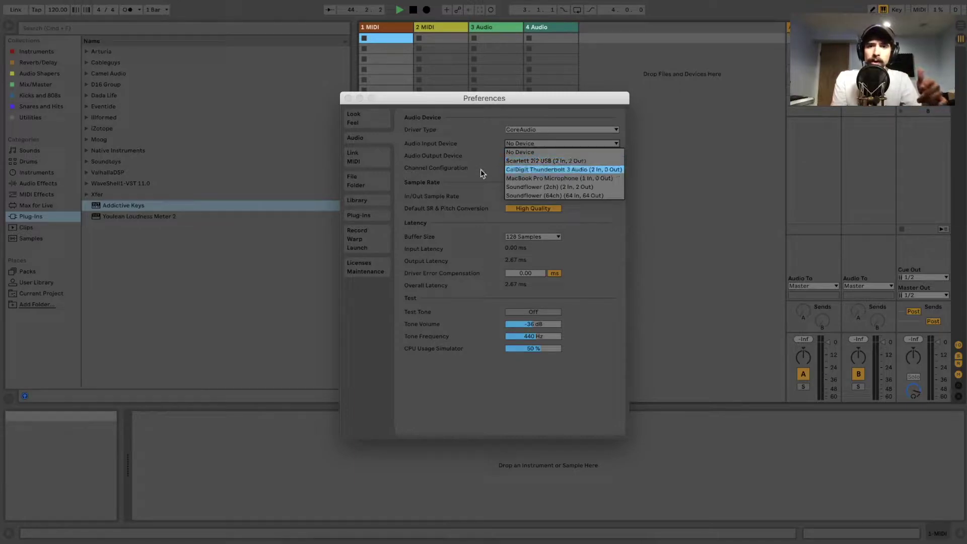
left_click(469, 159)
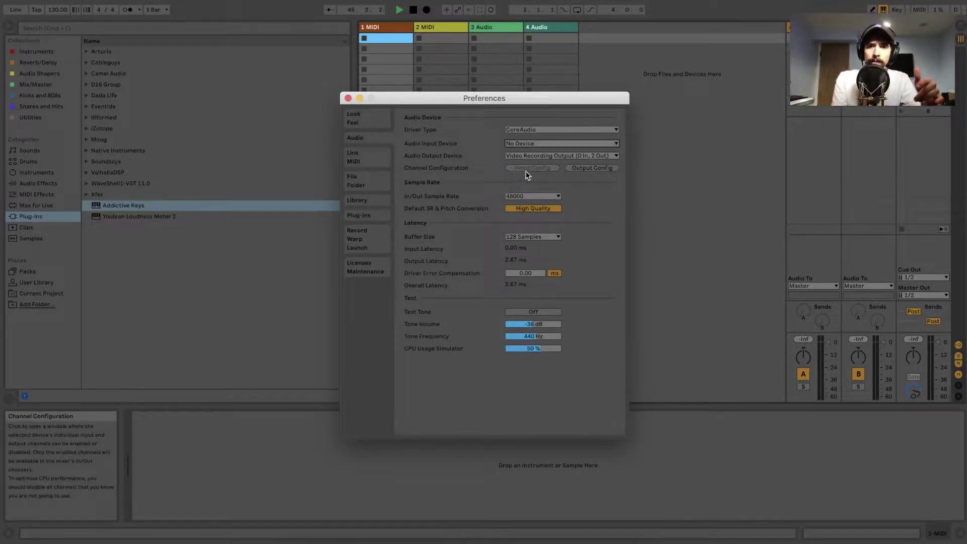
left_click(582, 167)
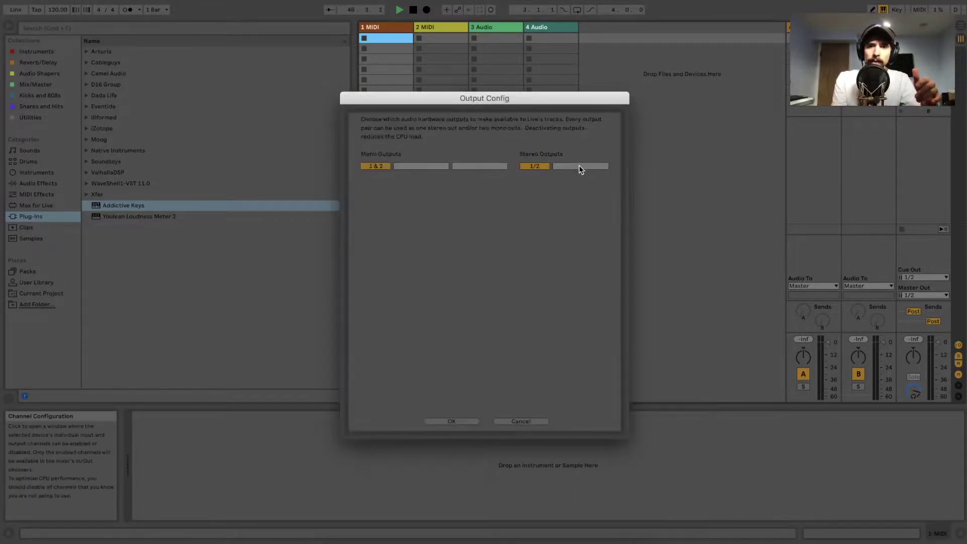
left_click(452, 421)
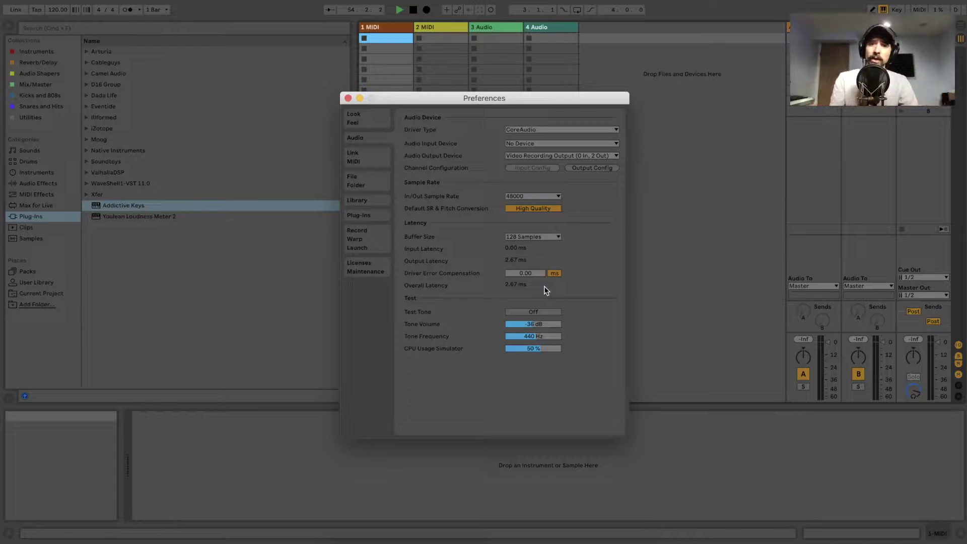
- Try a 256-sample buffer size, then return it to 128 samples
left_click(534, 236)
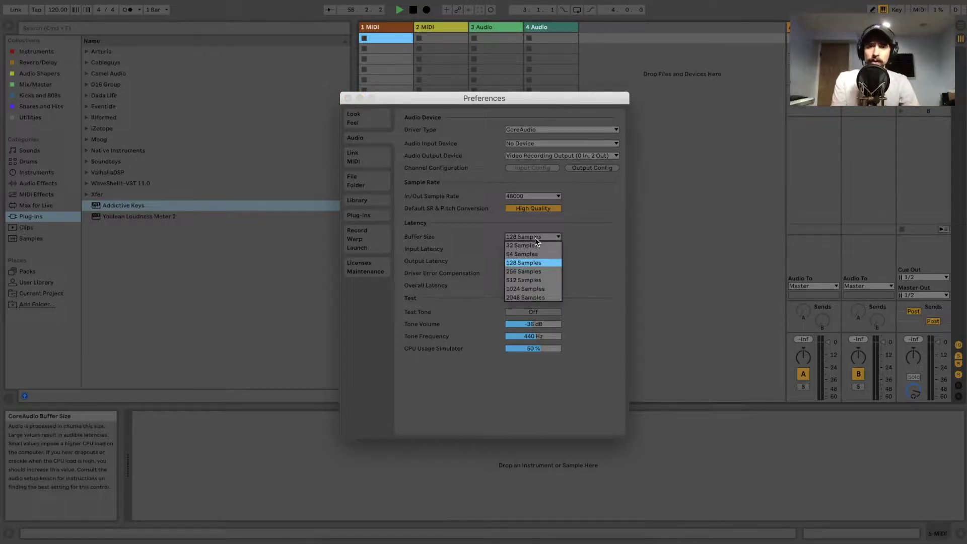
left_click(528, 272)
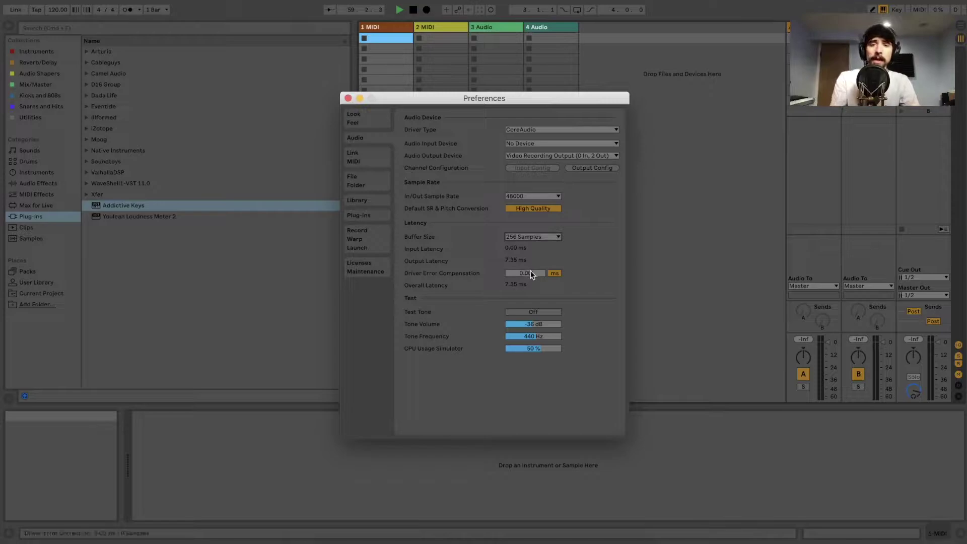
left_click(523, 236)
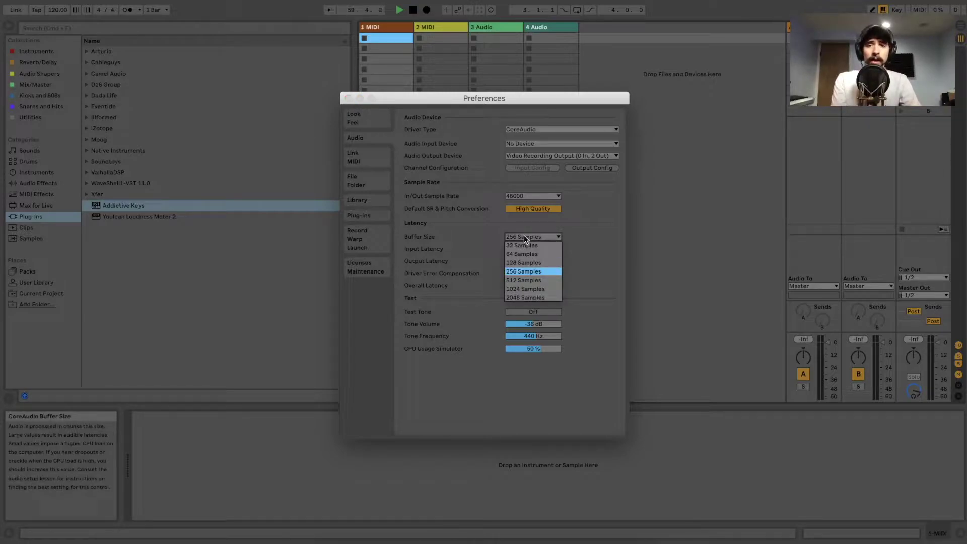
left_click(527, 263)
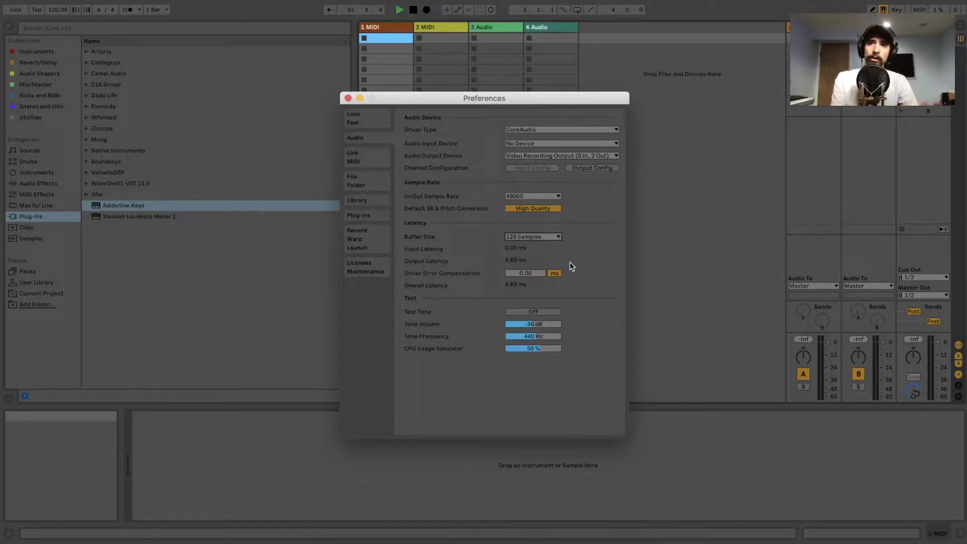
left_click(548, 238)
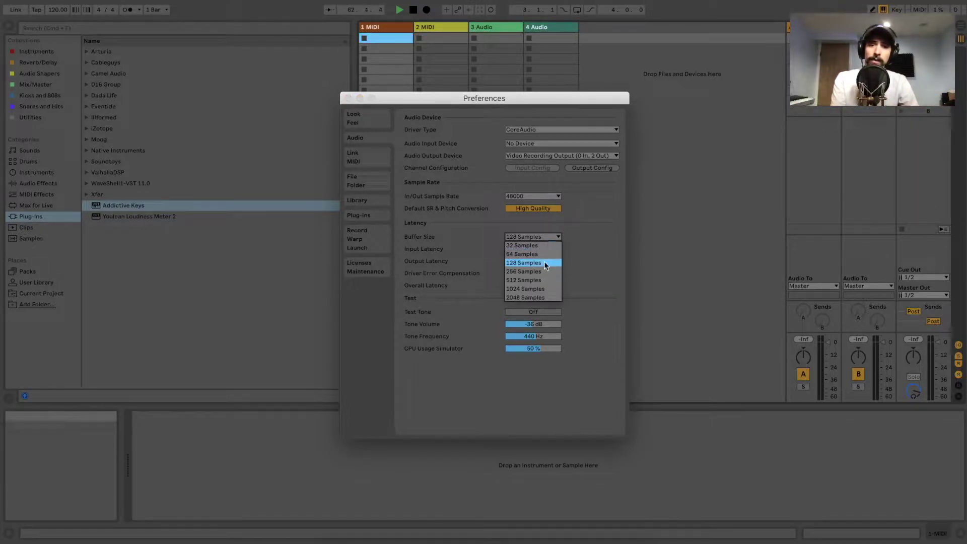
left_click(592, 250)
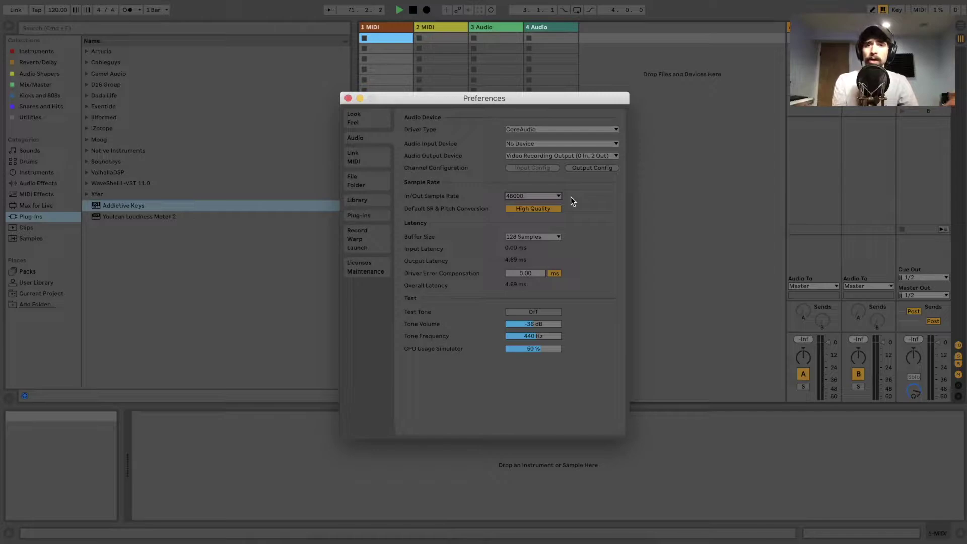
- Pick an In/Out Sample Rate from its list and close Preferences
left_click(556, 197)
left_click(556, 206)
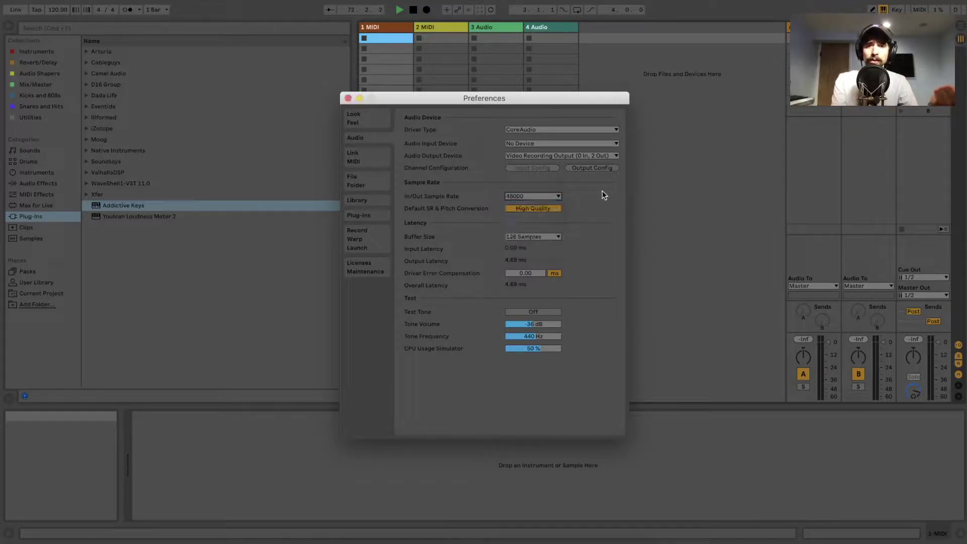
left_click(347, 98)
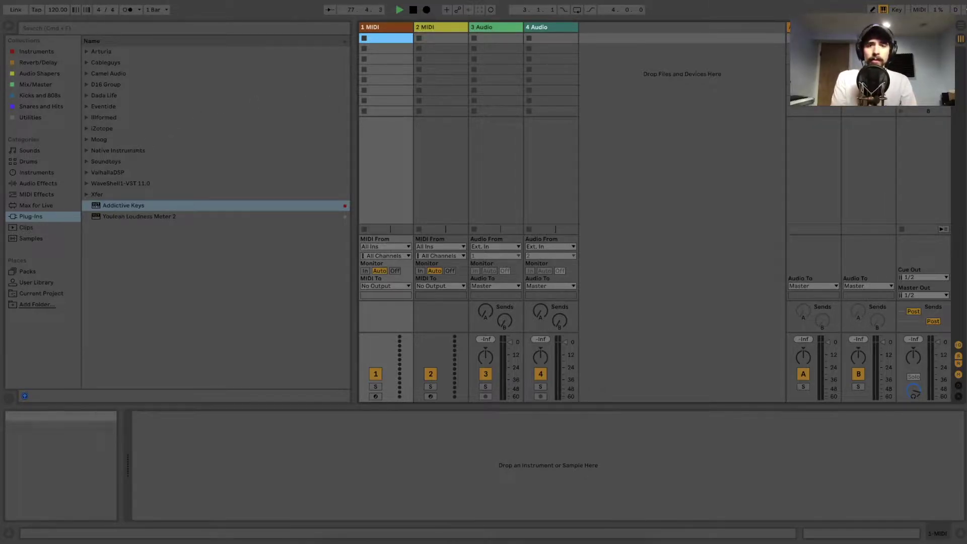
- Deselect the clip slot and reopen Preferences on the Audio page with Cmd+,
left_click(638, 209)
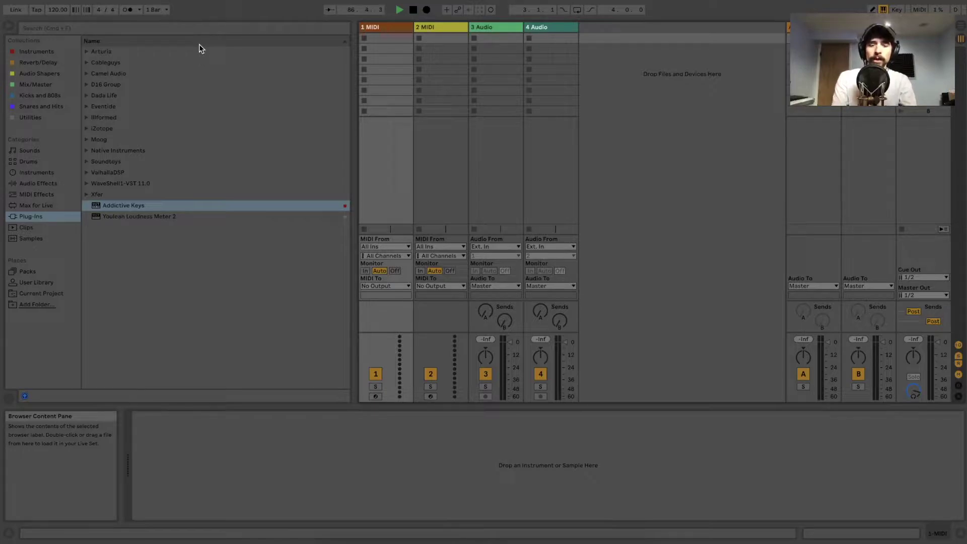
key("super+comma")
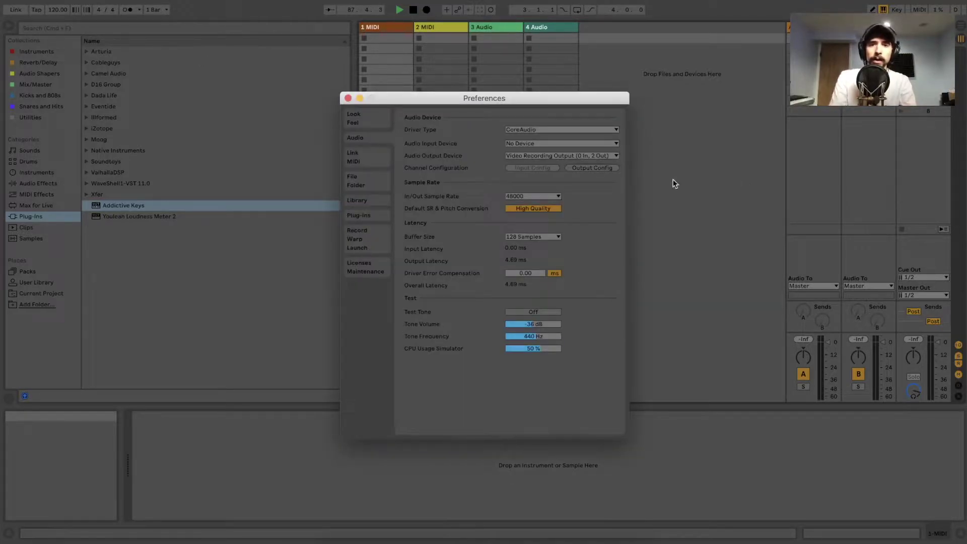
- Choose Scarlett 2i2 USB as the Audio Input Device, then close Preferences
left_click(569, 143)
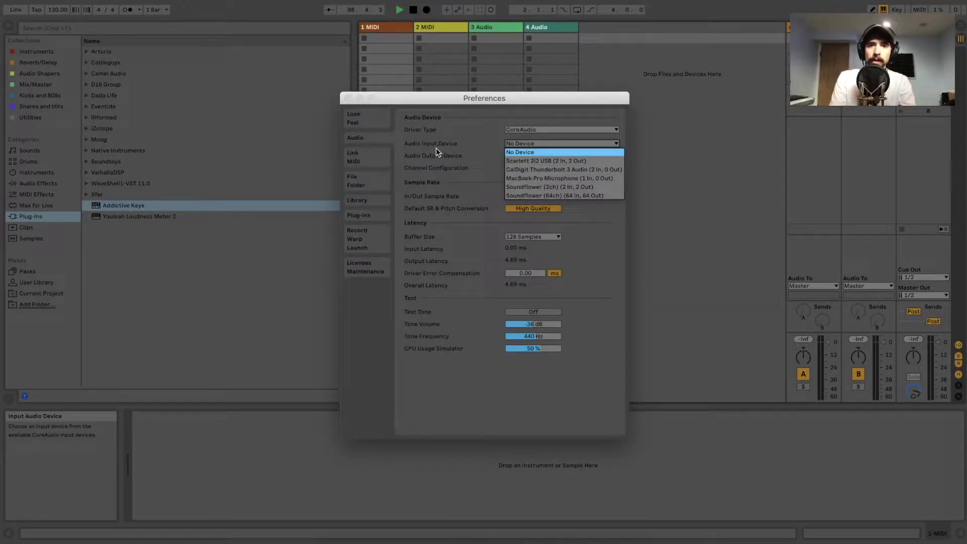
left_click(548, 160)
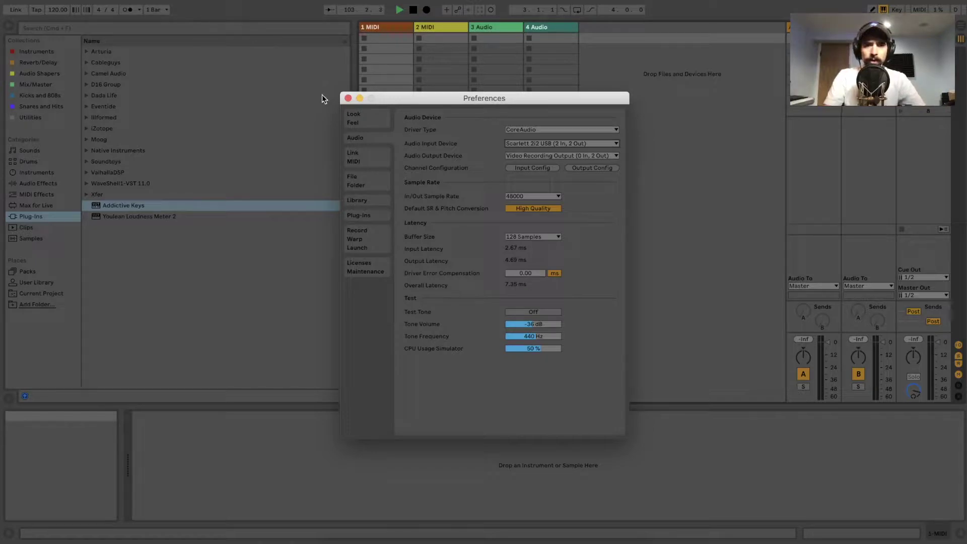
left_click(348, 98)
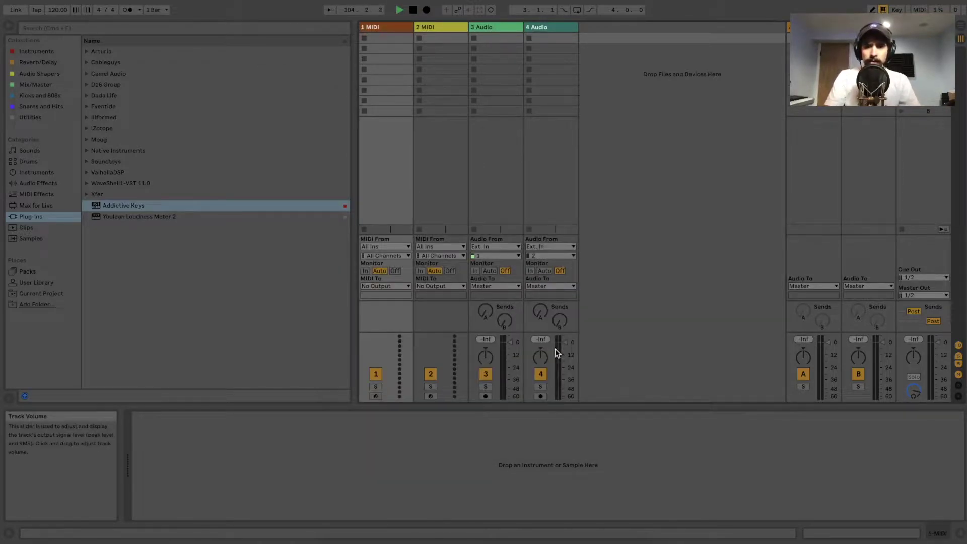
- Set track 3 to input 1, arm it, switch monitoring In then Off, then delete tracks 2–4
left_click(484, 255)
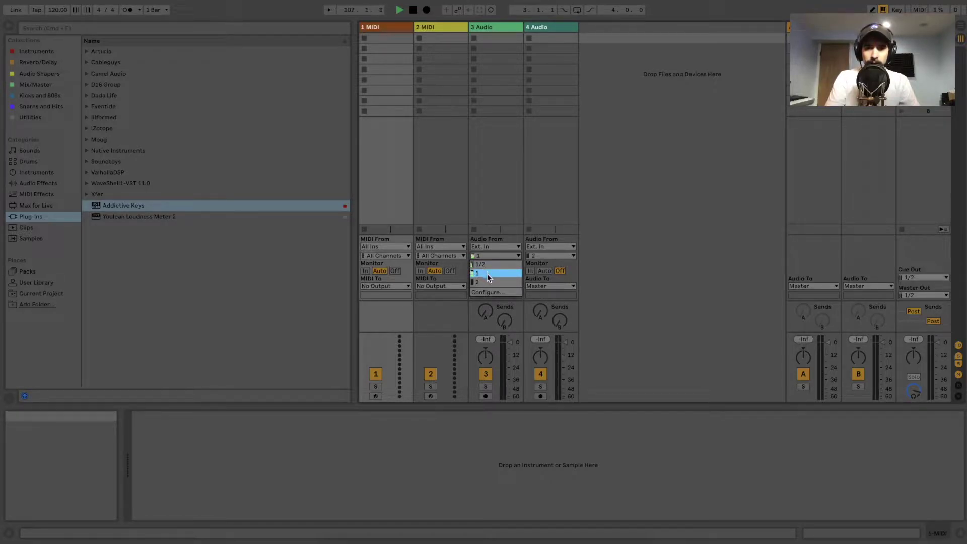
left_click(488, 275)
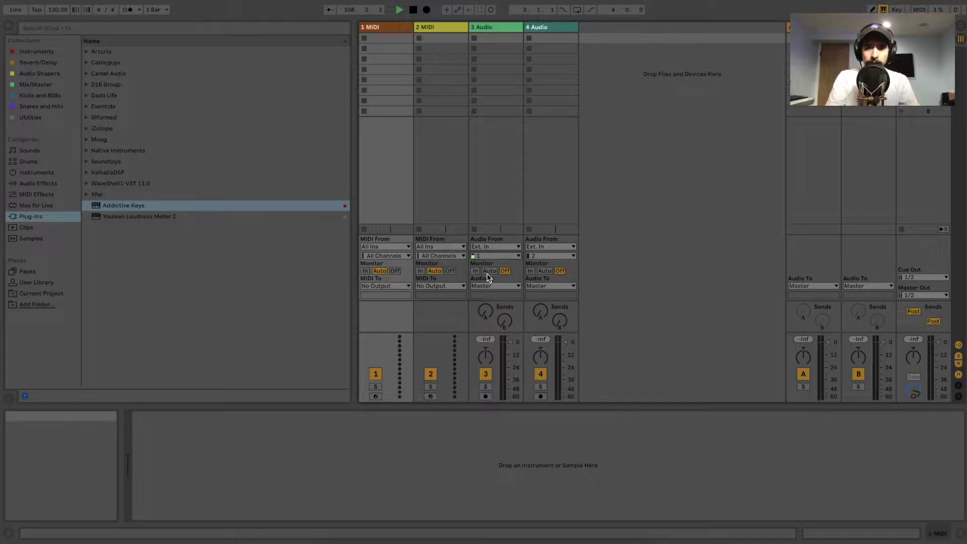
left_click(484, 395)
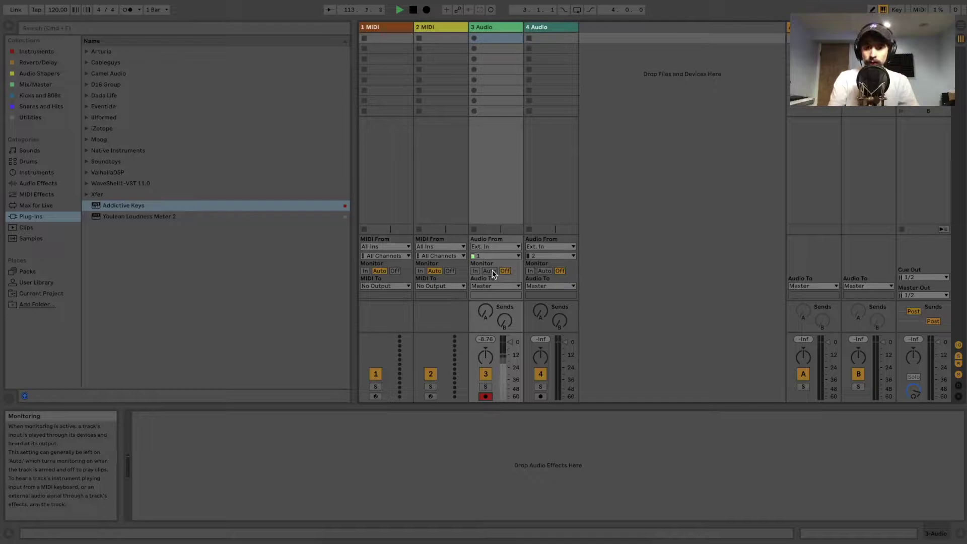
left_click(477, 271)
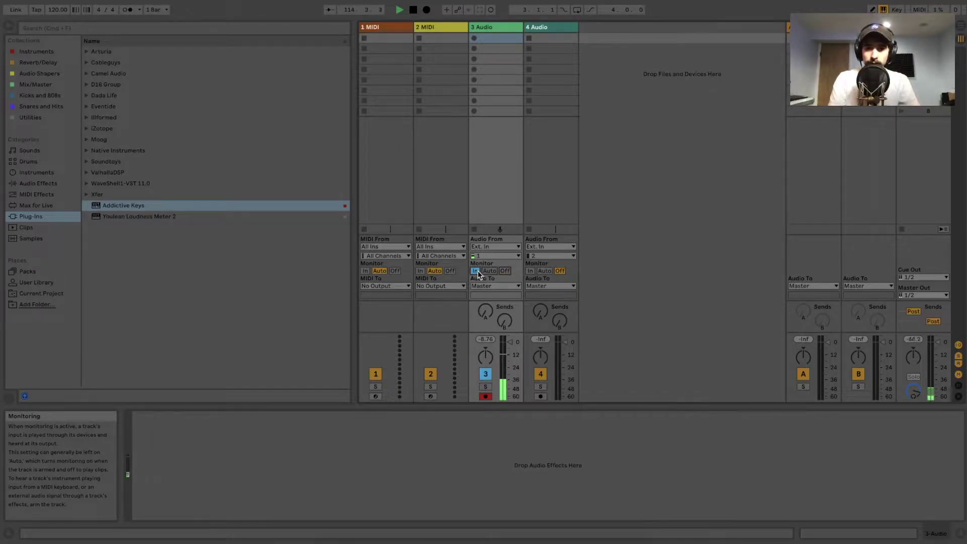
left_click(503, 271)
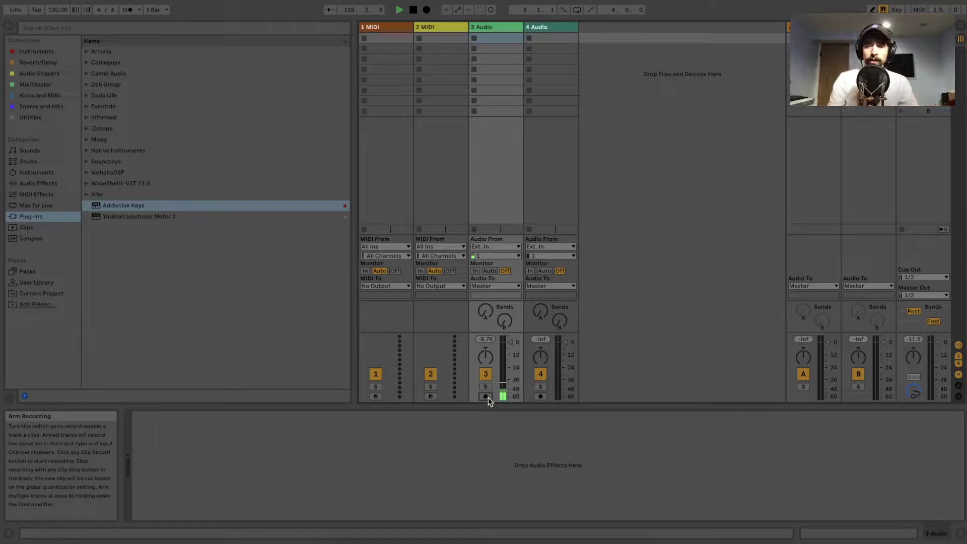
left_click(498, 26)
key("Delete")
key("Delete")
key("Delete")
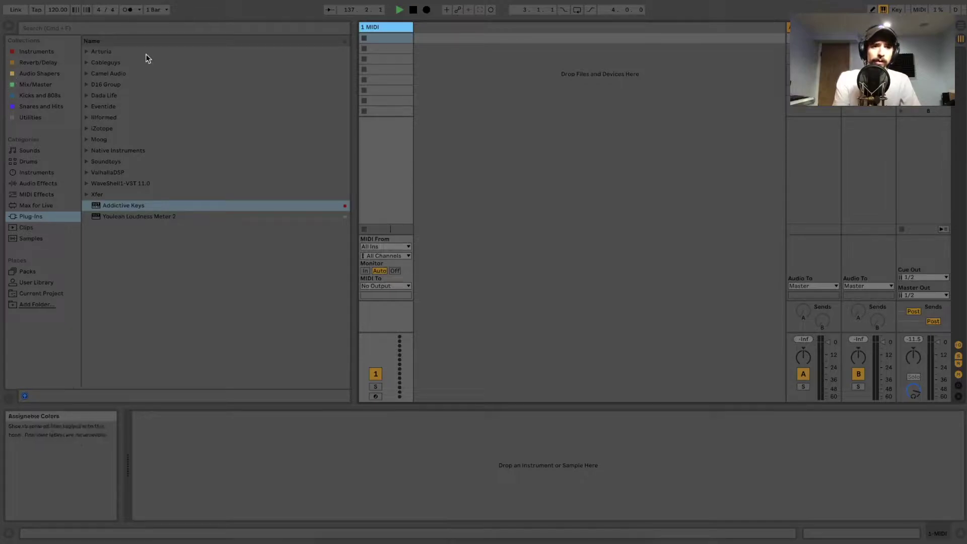
- Hide and reshow the browser, then show the Instruments category
left_click(9, 25)
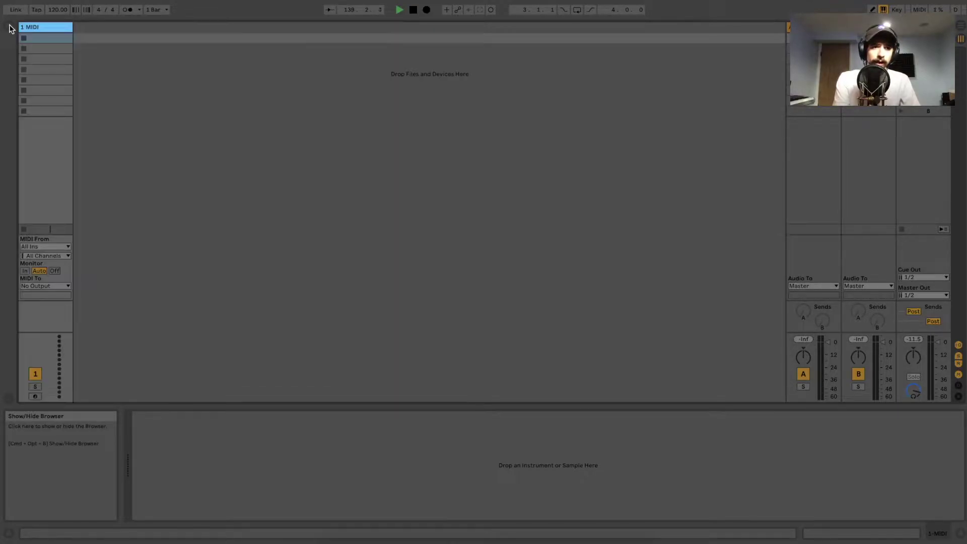
left_click(9, 28)
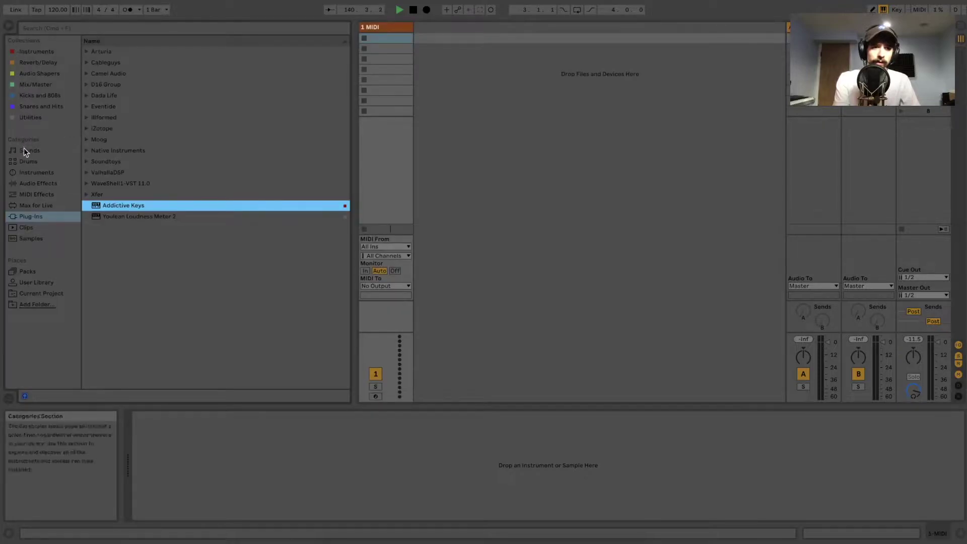
left_click(30, 172)
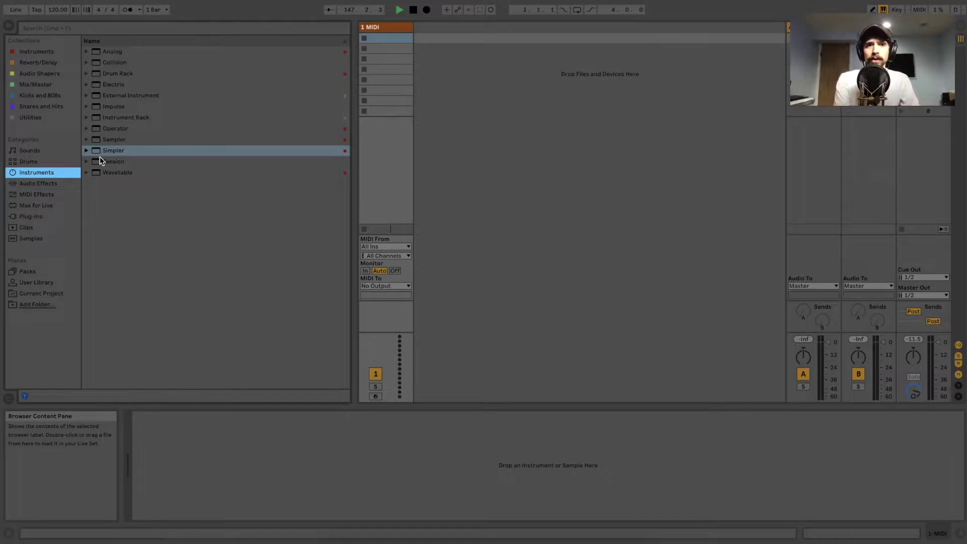
- Audition the Piano & Keys presets in Instrument Rack, from Bright Tines down to Grand Piano
left_click(86, 118)
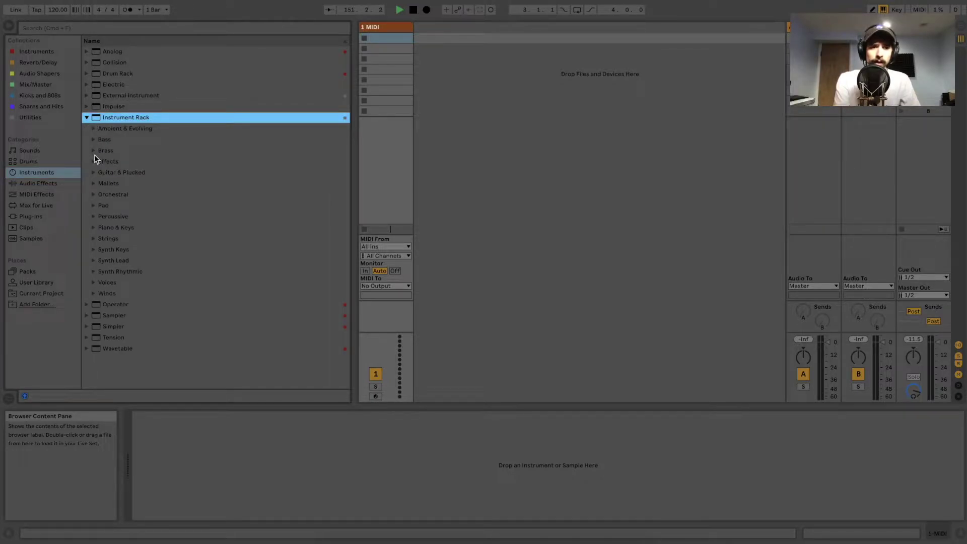
left_click(94, 228)
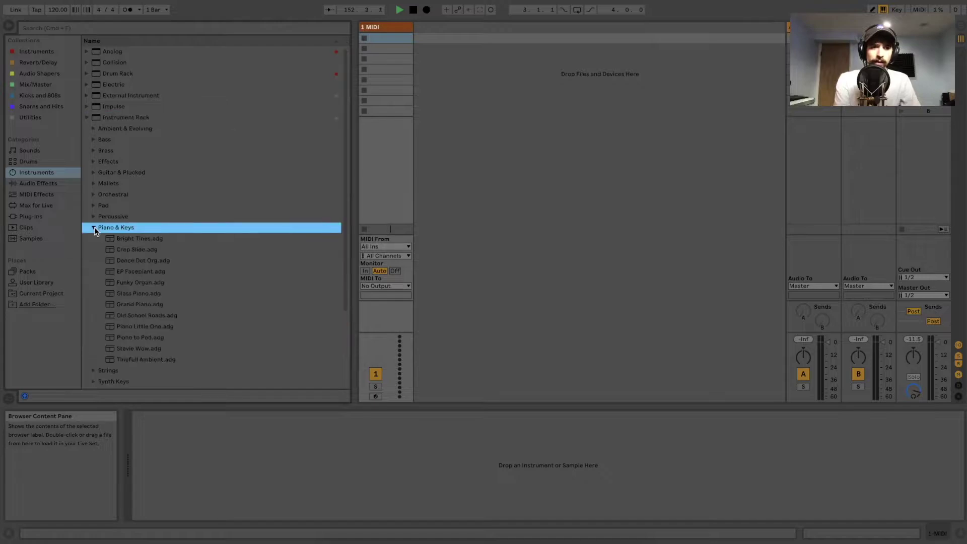
left_click(115, 238)
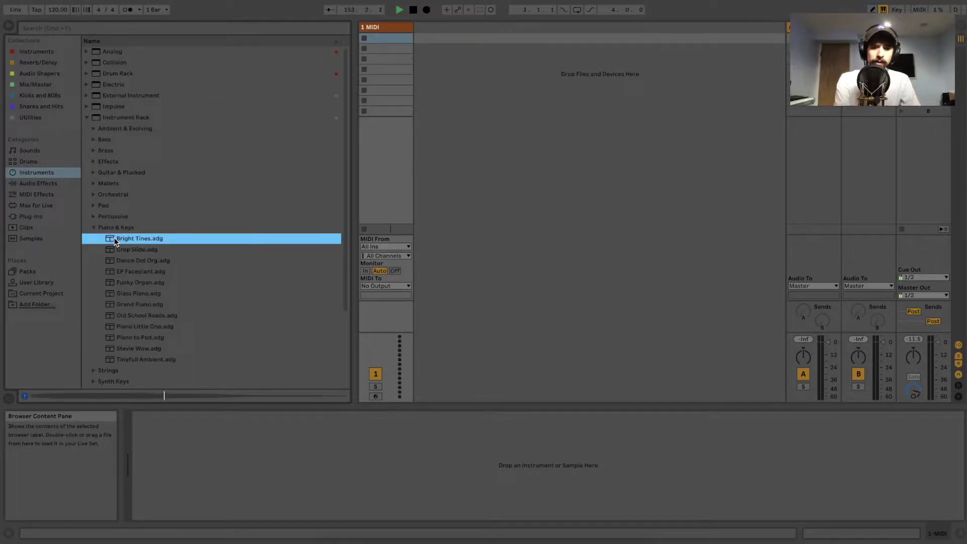
key("Down")
key("Down")
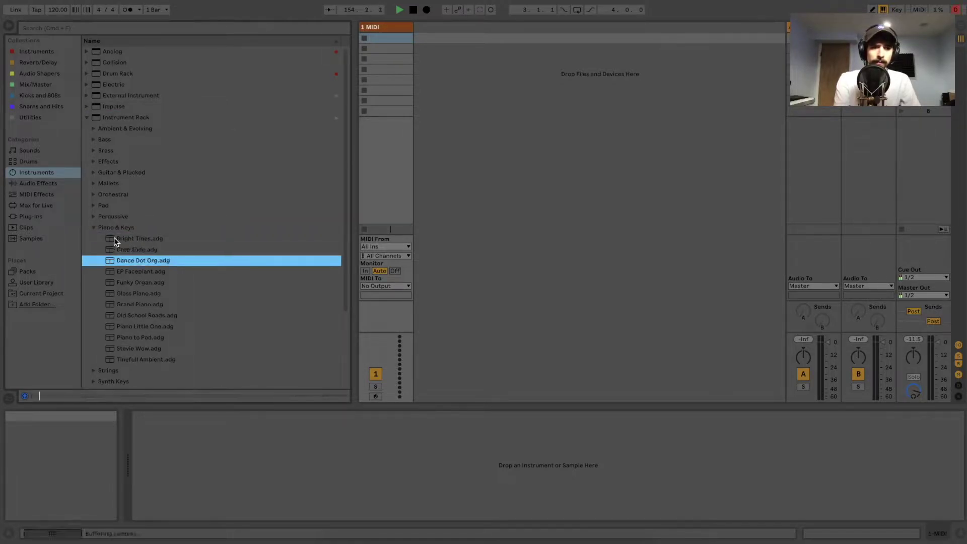
key("Down")
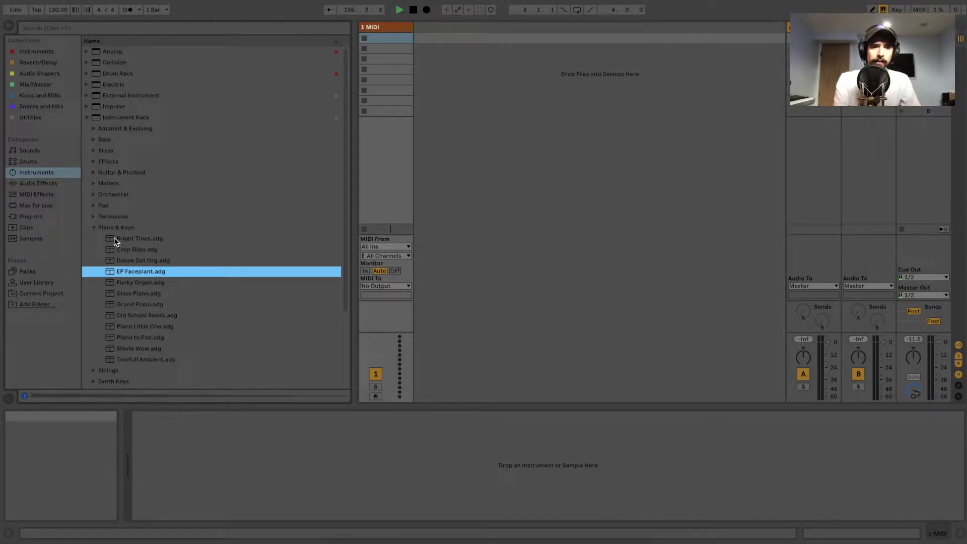
key("Down")
key("Down")
key("Down")
- Drag Grand Piano onto the MIDI track, plus an extra Grand Piano track that gets selected
left_click_drag(136, 308, 387, 31)
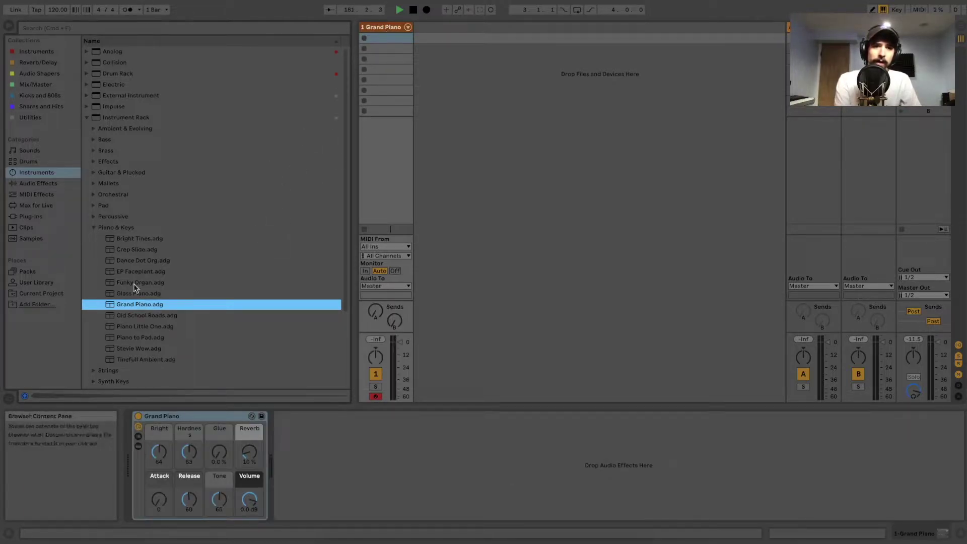
left_click_drag(135, 302, 605, 79)
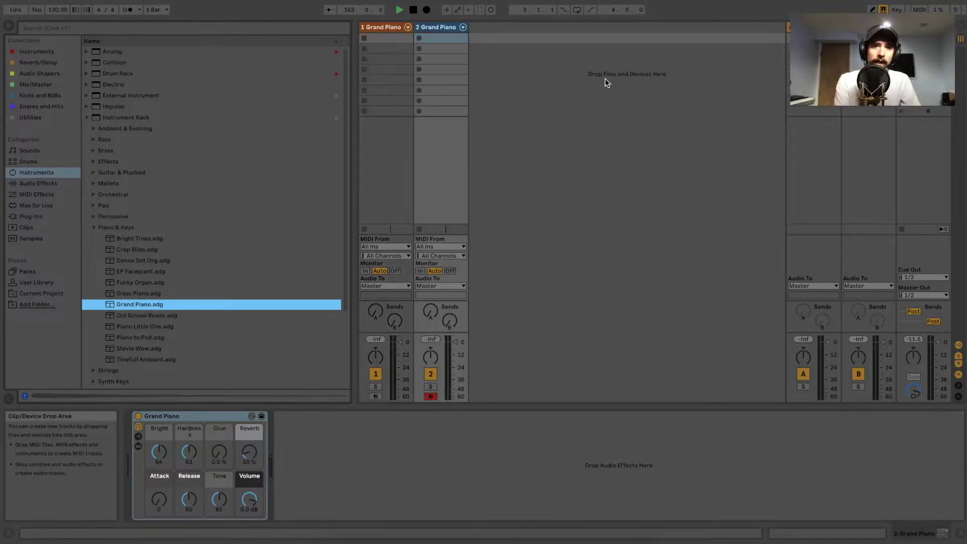
left_click(450, 28)
- Delete the duplicate Grand Piano track, then switch to Arrangement view and zoom in
key("Delete")
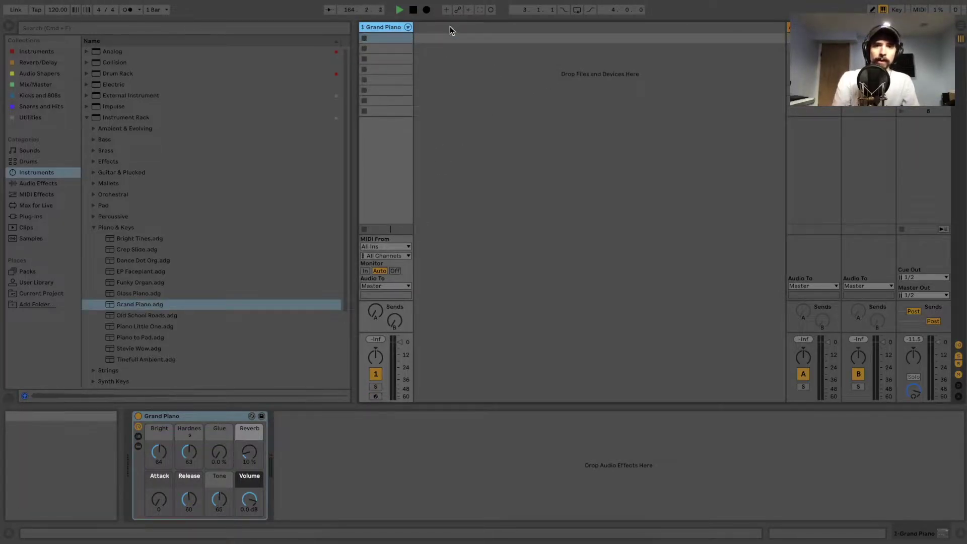
left_click(491, 74)
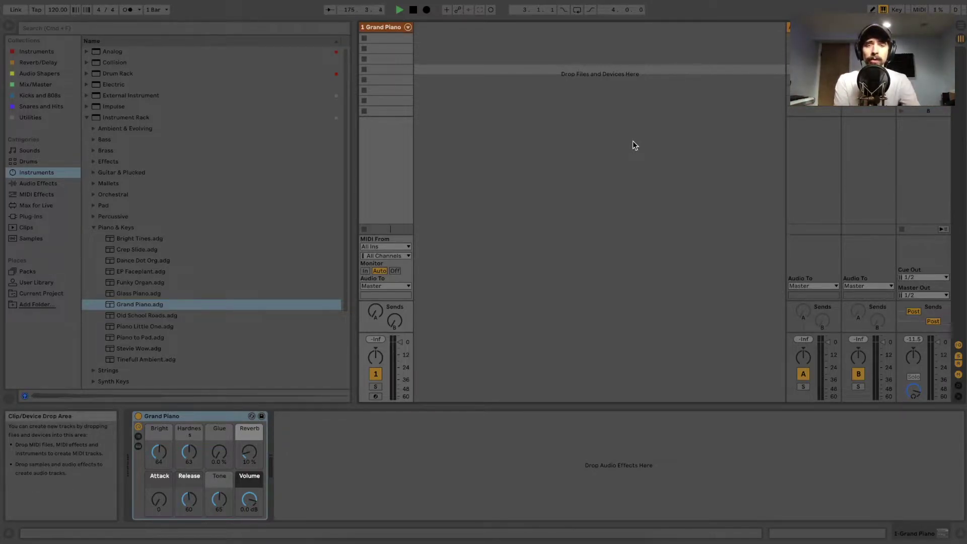
key("Tab")
key("plus")
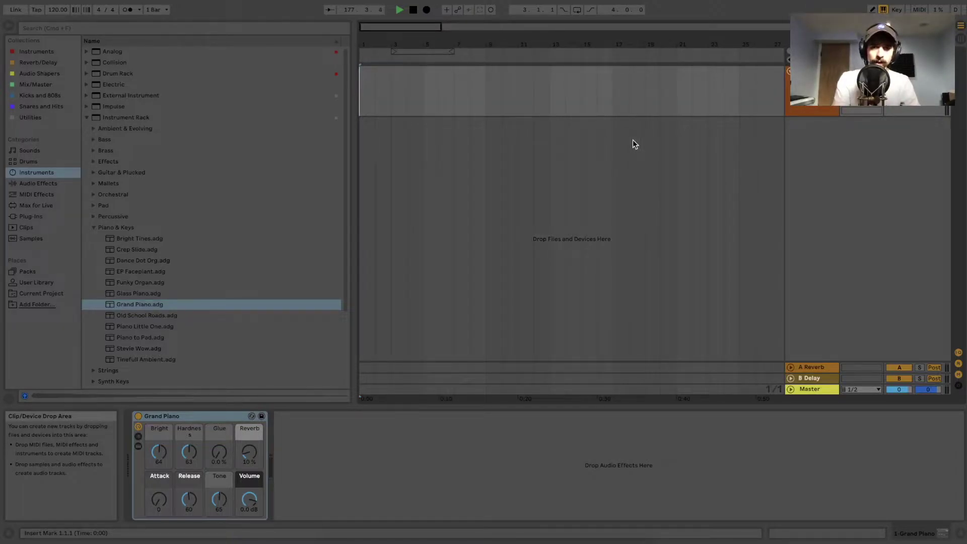
- Drag across bars 1–5 in the Grand Piano lane to select them
left_click(434, 90)
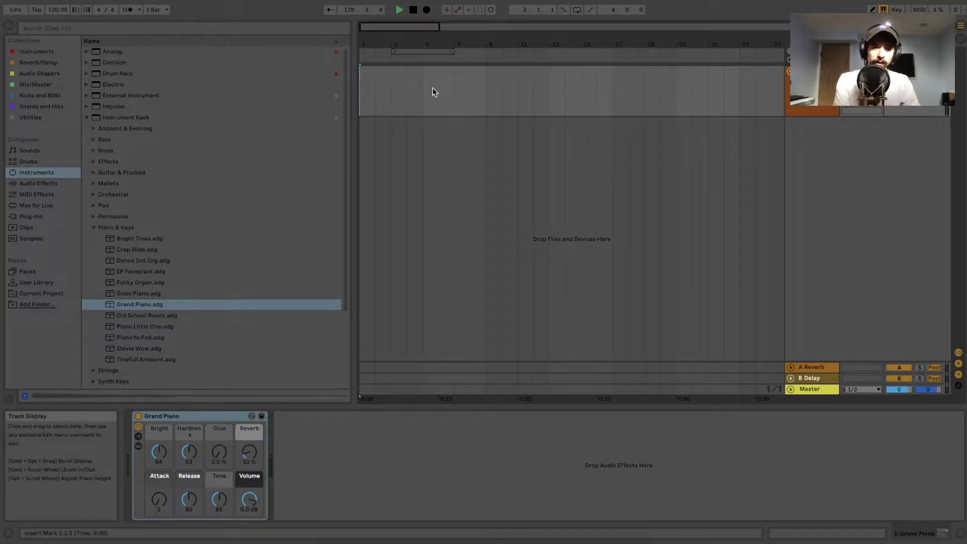
left_click_drag(427, 91, 349, 88)
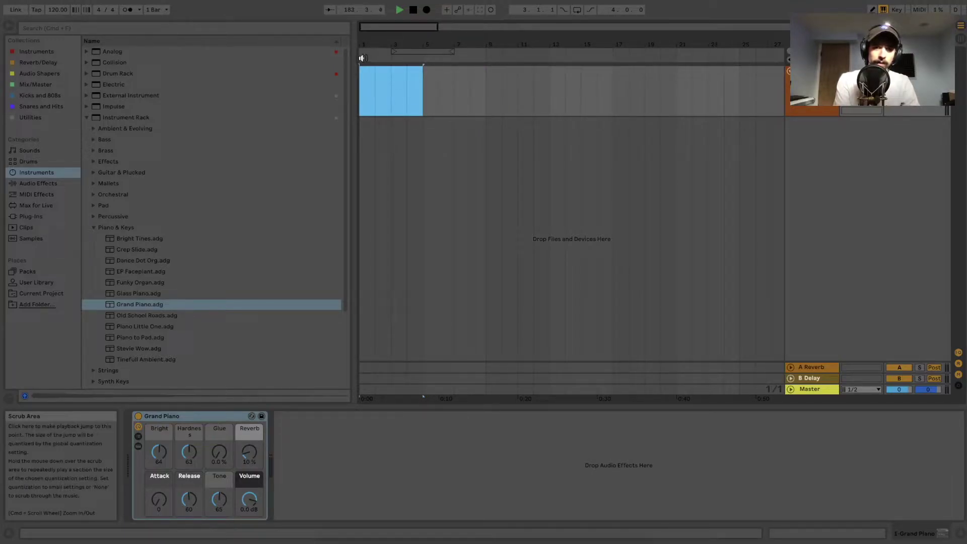
- Insert an empty MIDI clip into the selected four bars and hide the clip detail panel
right_click(403, 105)
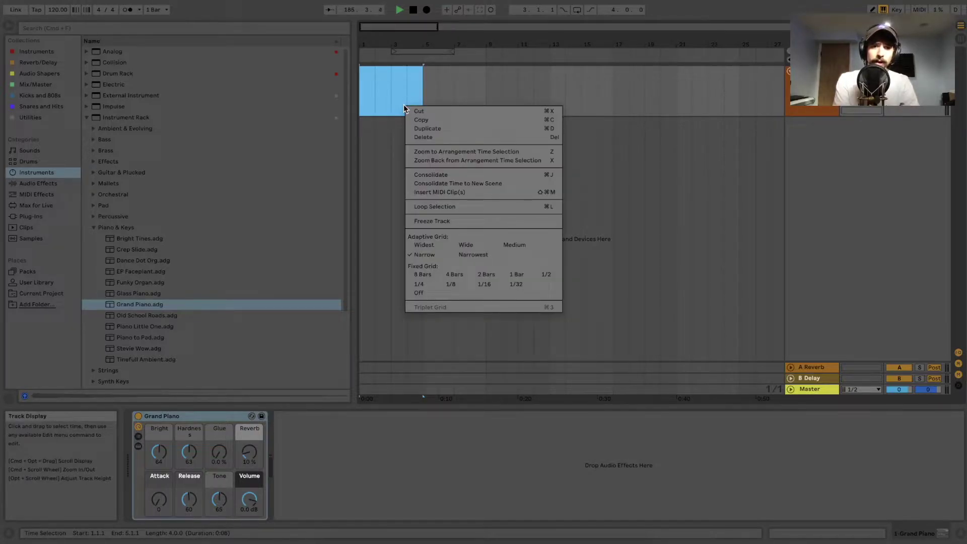
left_click(437, 192)
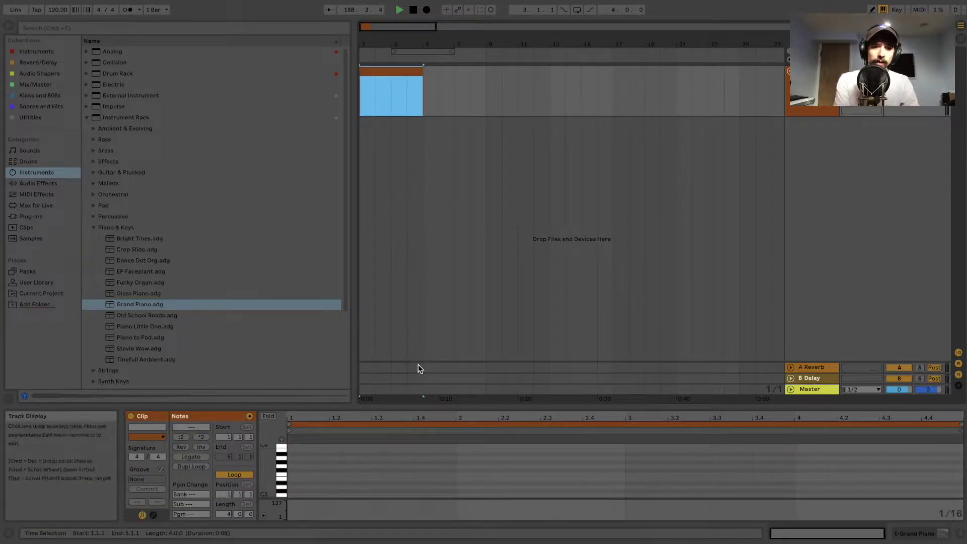
key("super+alt+l")
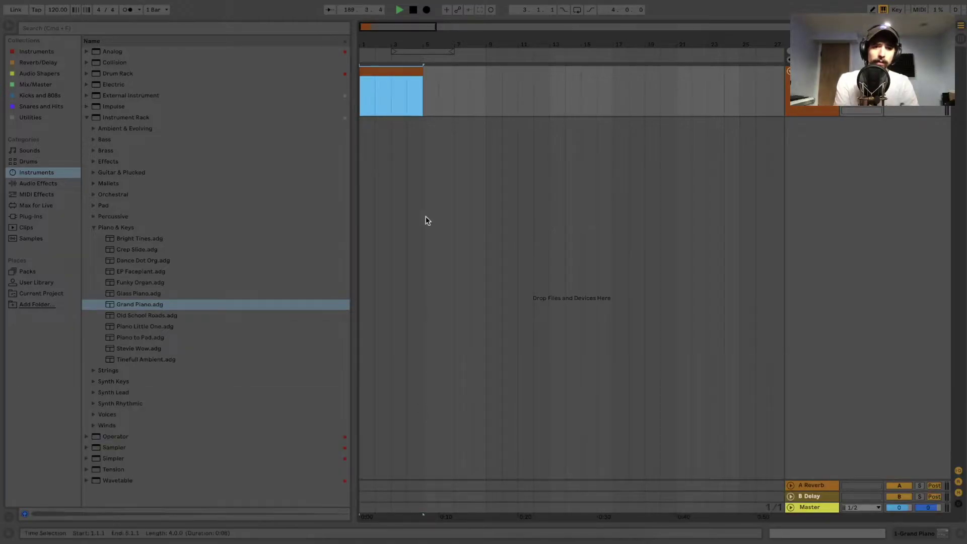
- Open the new clip in the note editor and move the loop region to bars 5–7
double_click(399, 75)
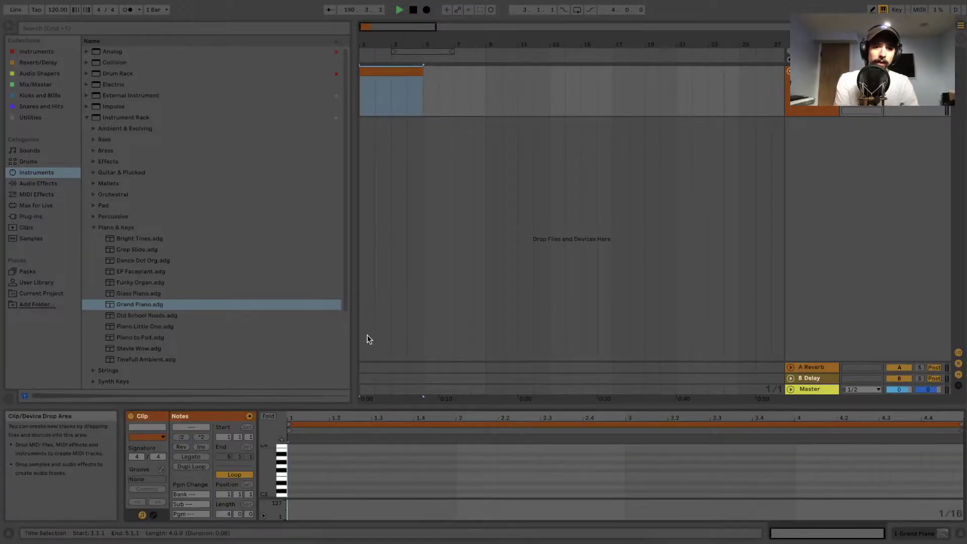
left_click_drag(383, 406, 360, 413)
left_click_drag(415, 52, 461, 60)
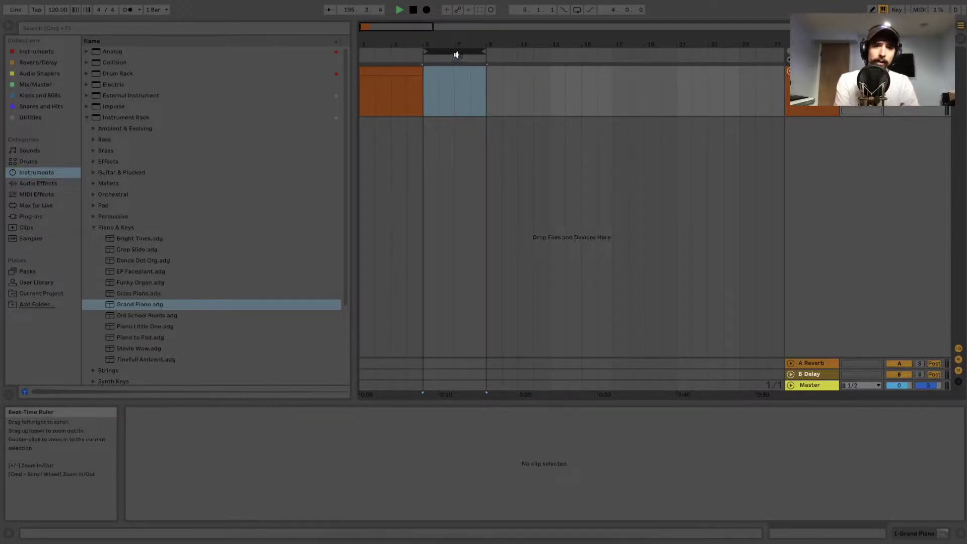
- Loop the first four bars from the song start and enlarge the empty clip's piano roll from C-2 upward
left_click_drag(460, 52, 425, 60)
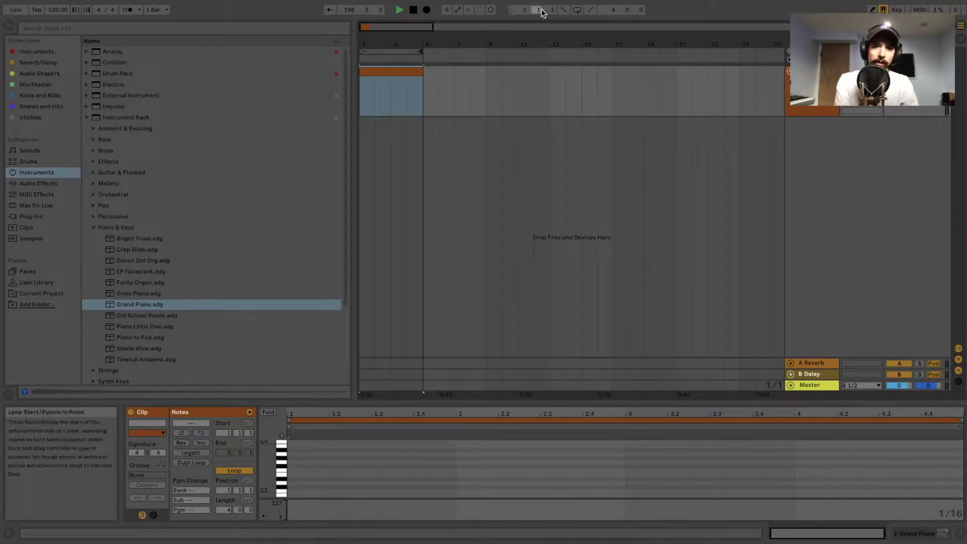
left_click(577, 10)
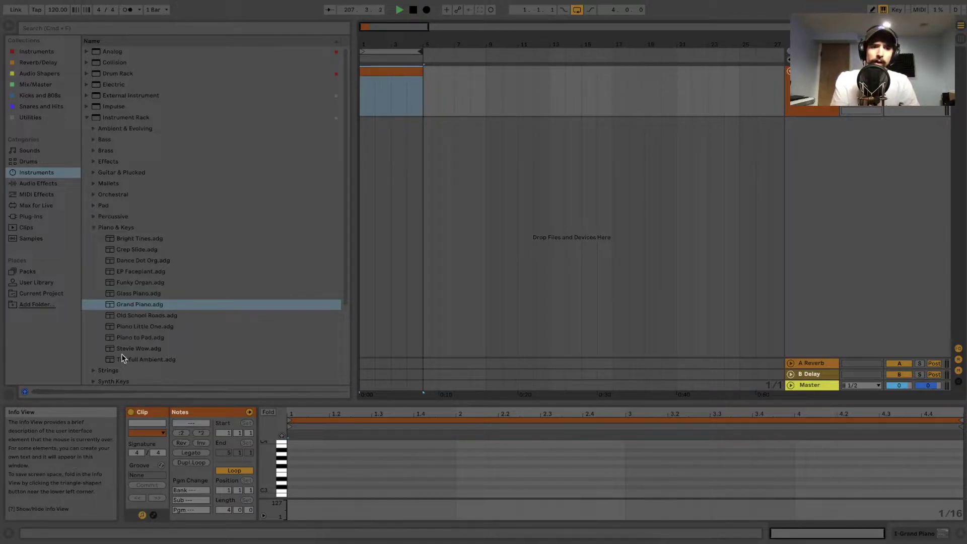
left_click(9, 538)
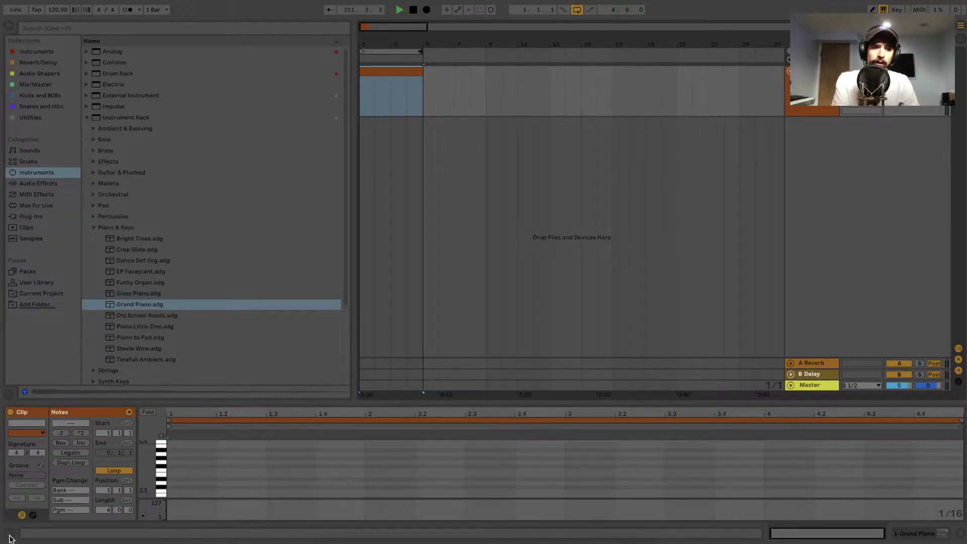
left_click(9, 538)
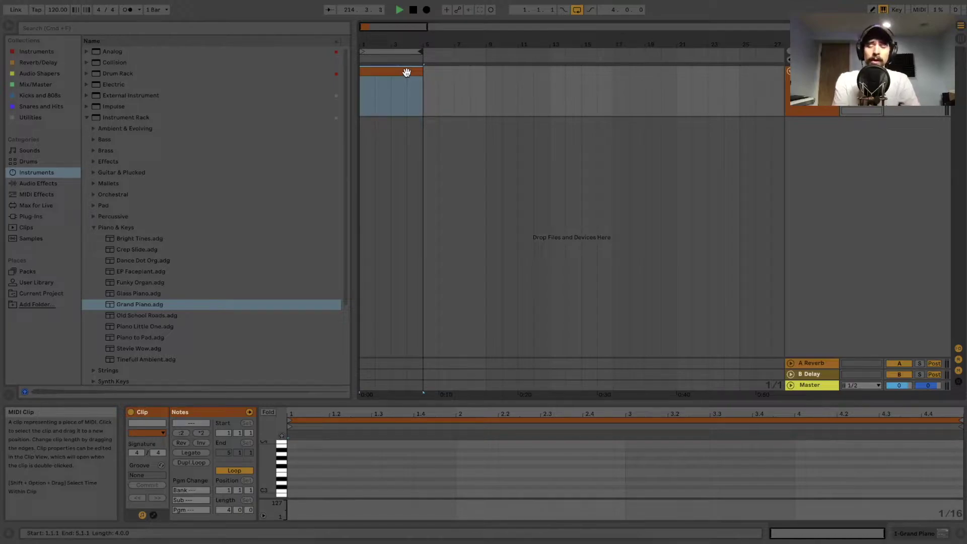
left_click_drag(417, 402, 450, 70)
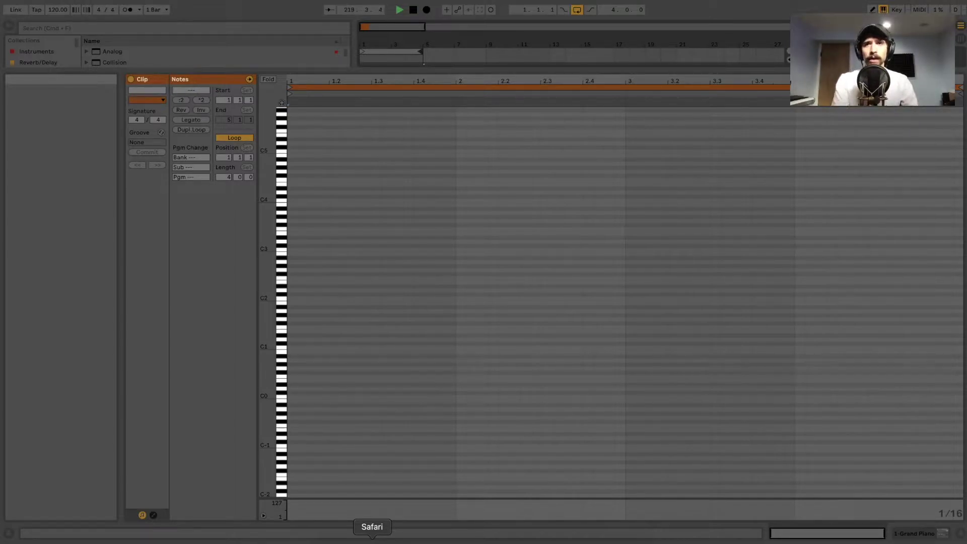
- Find an A minor scale keyboard diagram in Safari image results, then return to Ableton Live
left_click(372, 540)
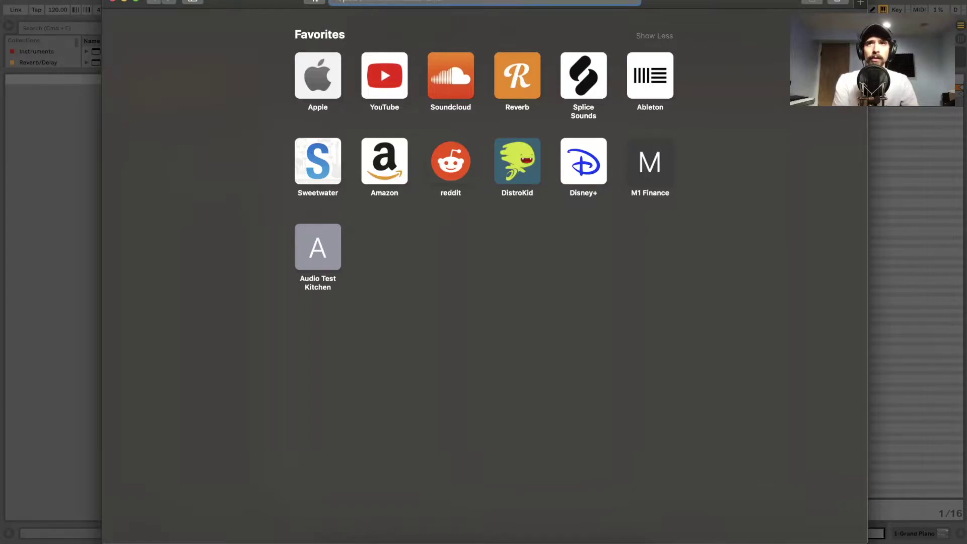
key("Return")
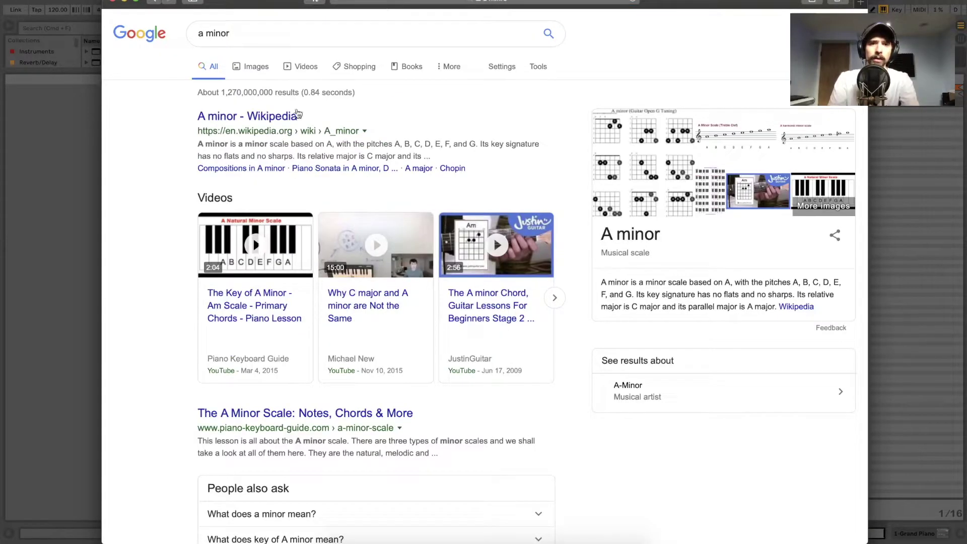
left_click(253, 70)
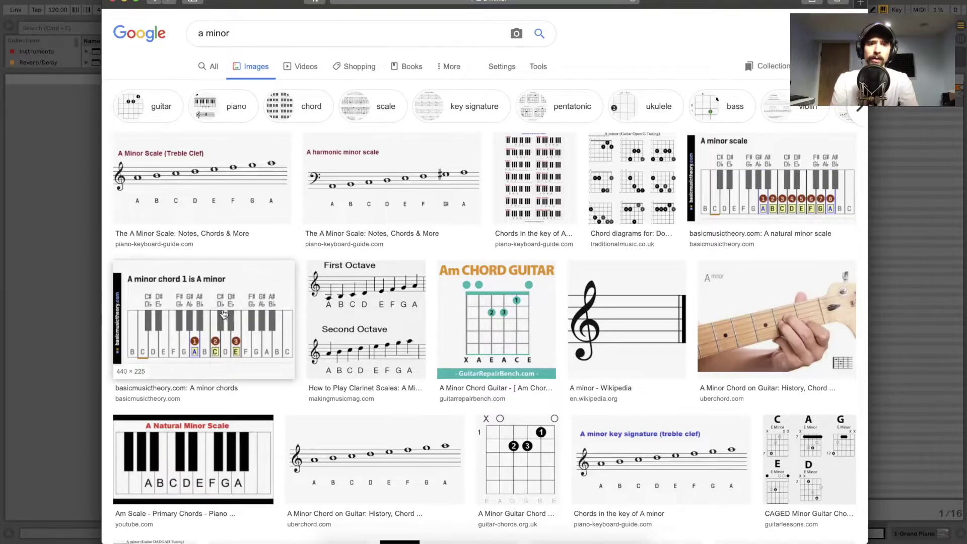
left_click(754, 200)
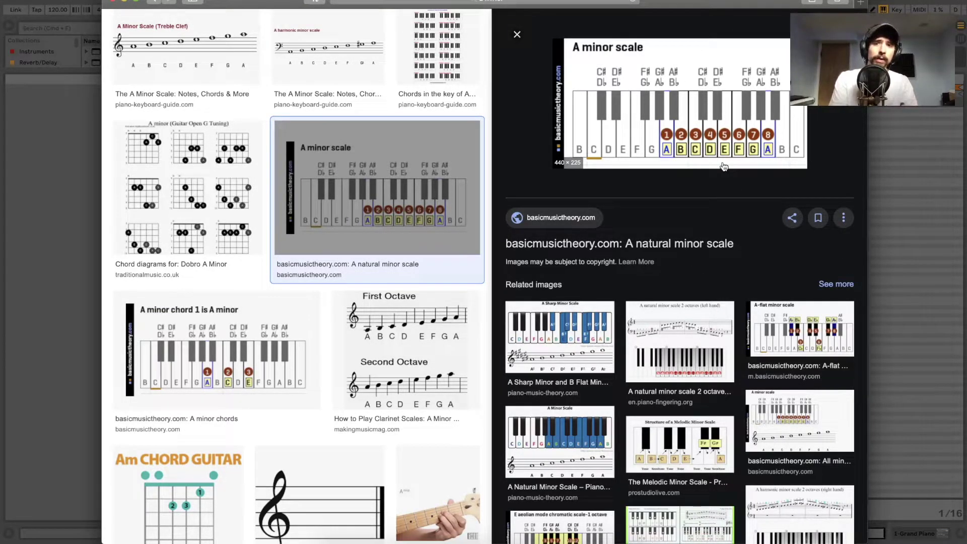
left_click(889, 195)
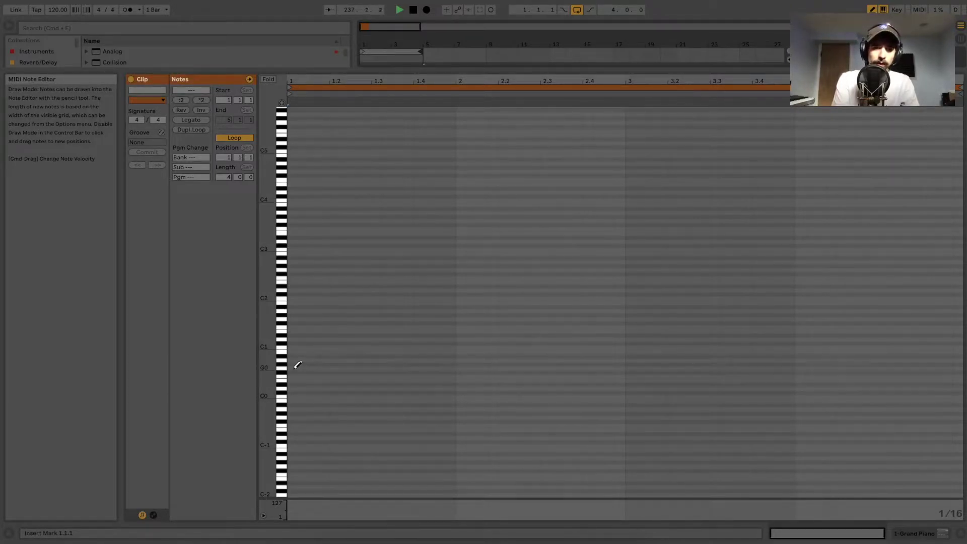
- Draw a column of A minor scale notes at beat 1 and duplicate it
left_click_drag(296, 311, 297, 258)
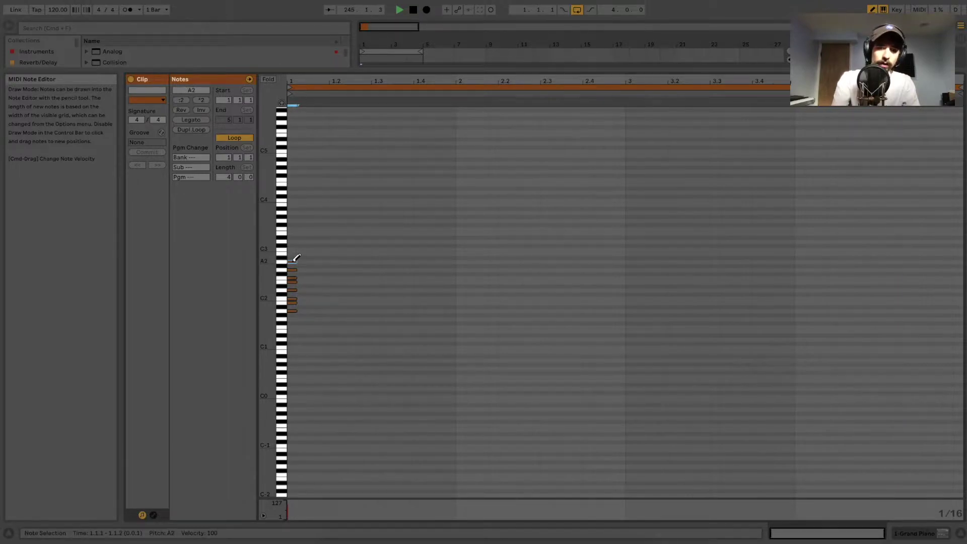
key("b")
left_click_drag(319, 317, 263, 264)
key("super+d")
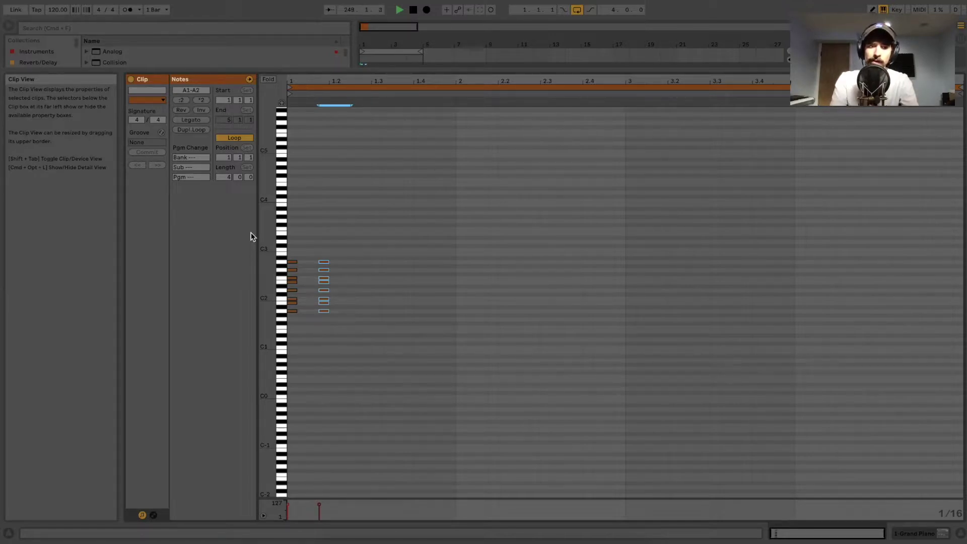
- Shift the copied scale notes up two octaves and move them before the clip start
key("shift+Up")
key("shift+Down")
key("shift+Down")
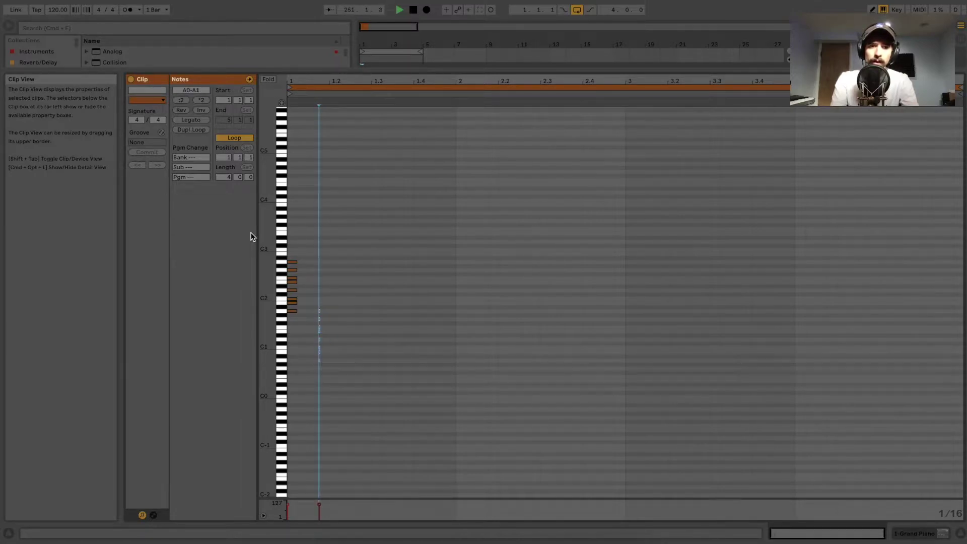
key("Left")
key("Left")
key("shift+Up")
key("shift+Up")
key("Left")
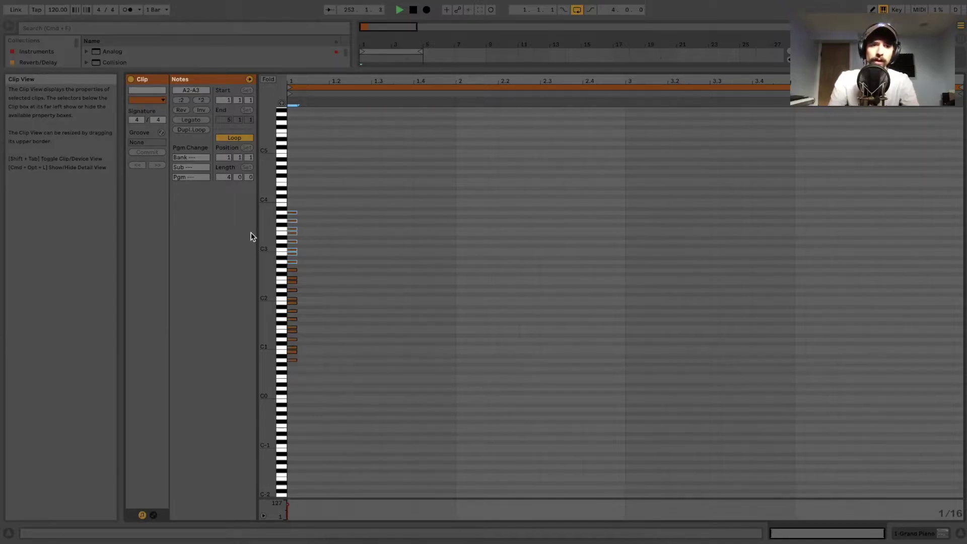
scroll(272, 111, "left", 1)
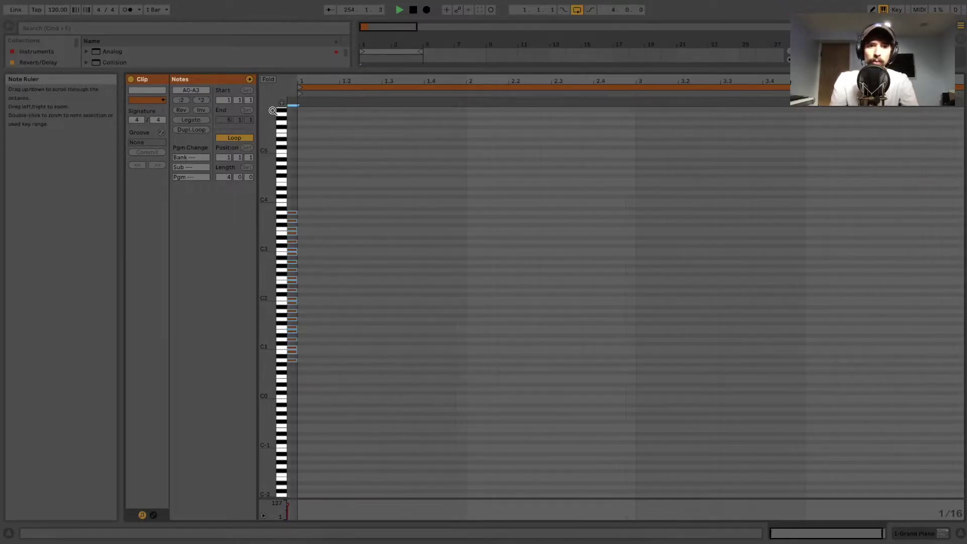
scroll(507, 213, "right", 1)
scroll(506, 212, "up", 1)
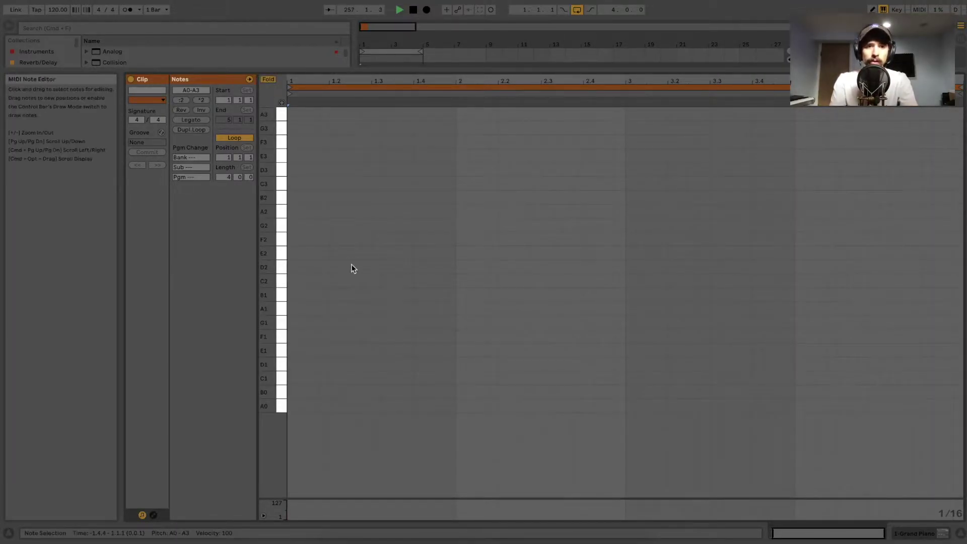
key("super+v")
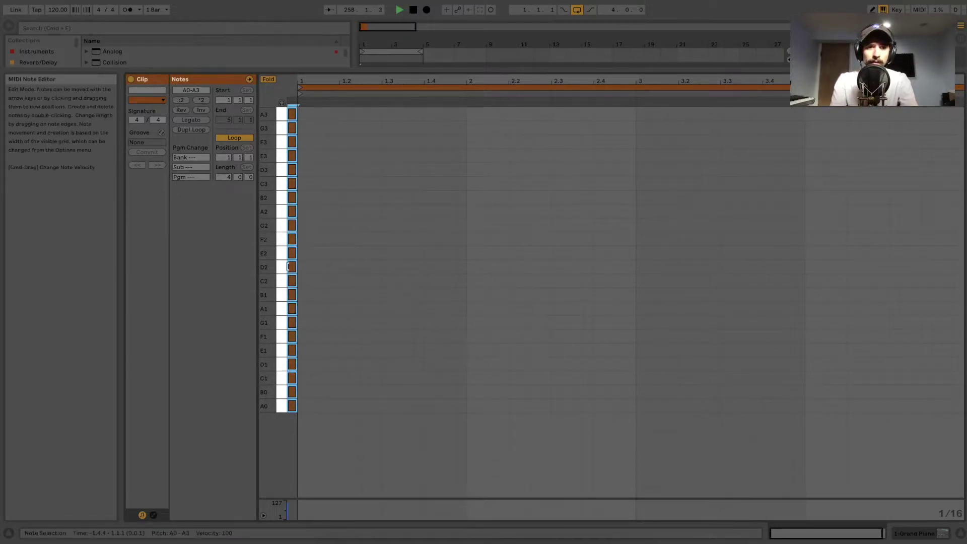
key("Delete")
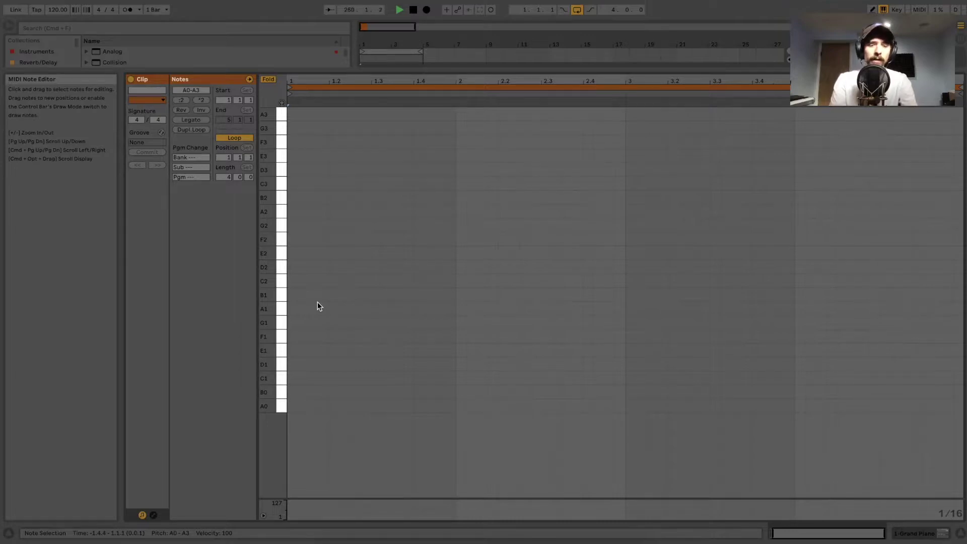
key("b")
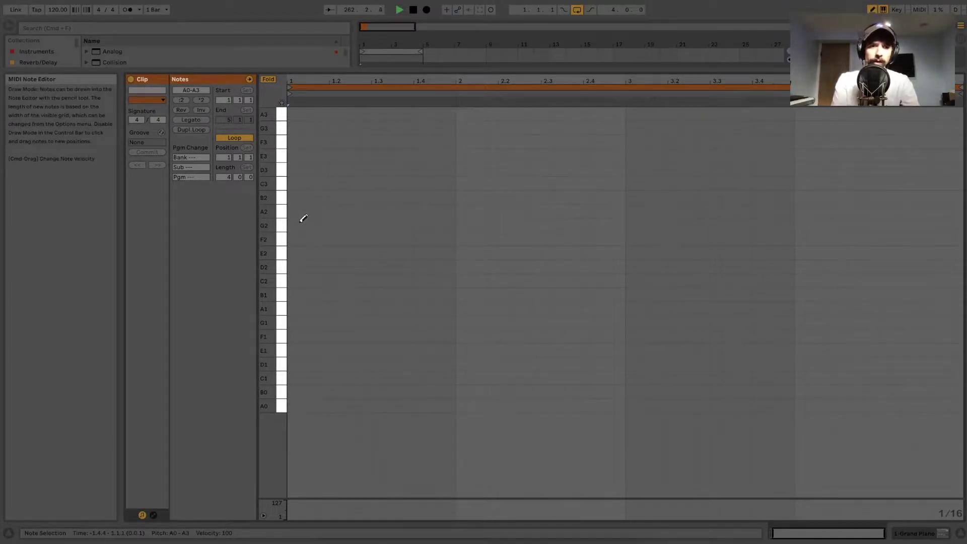
mouse_move(292, 225)
left_mouse_down()
mouse_move(350, 219)
mouse_move(367, 180)
left_mouse_up()
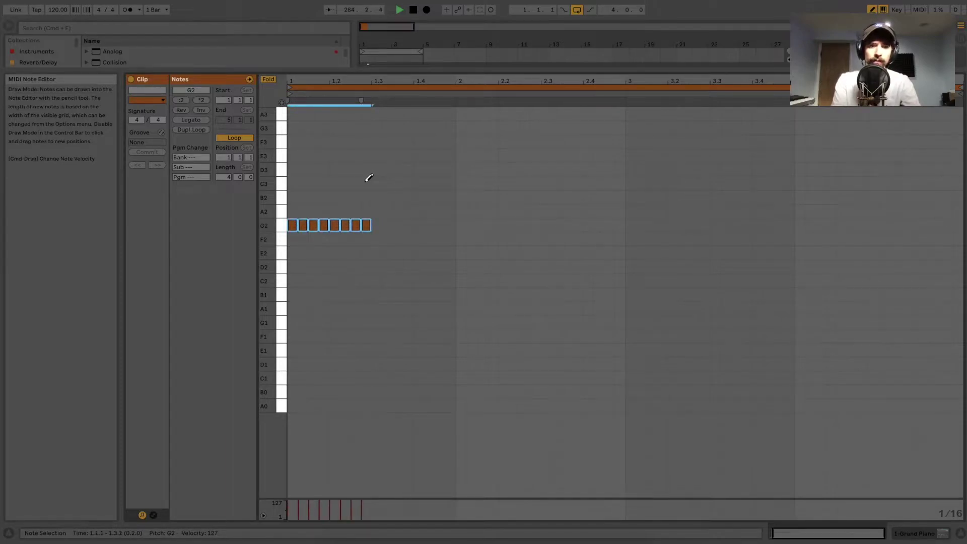
left_click(366, 224)
left_click(355, 211)
left_click(398, 198)
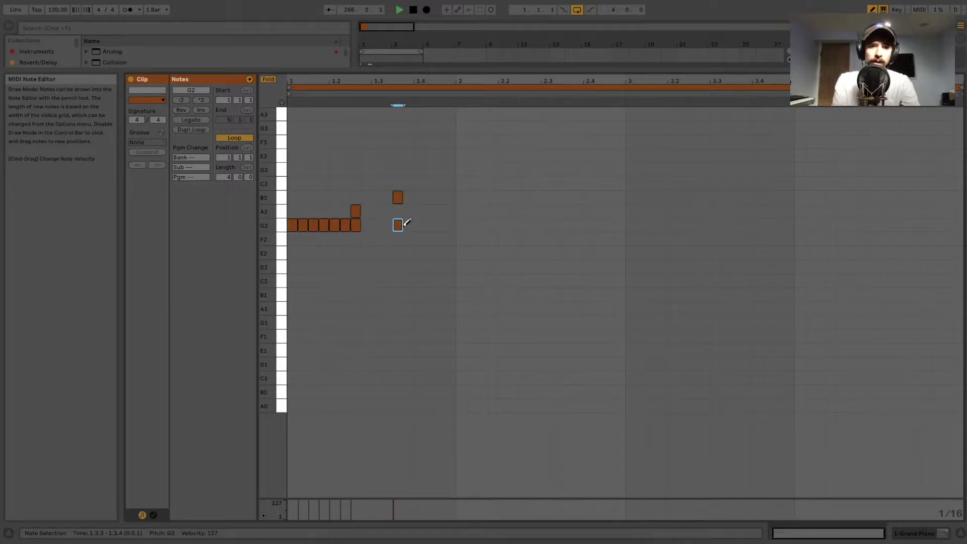
left_click_drag(400, 226, 434, 226)
key("b")
key("Delete")
double_click(355, 268)
double_click(385, 278)
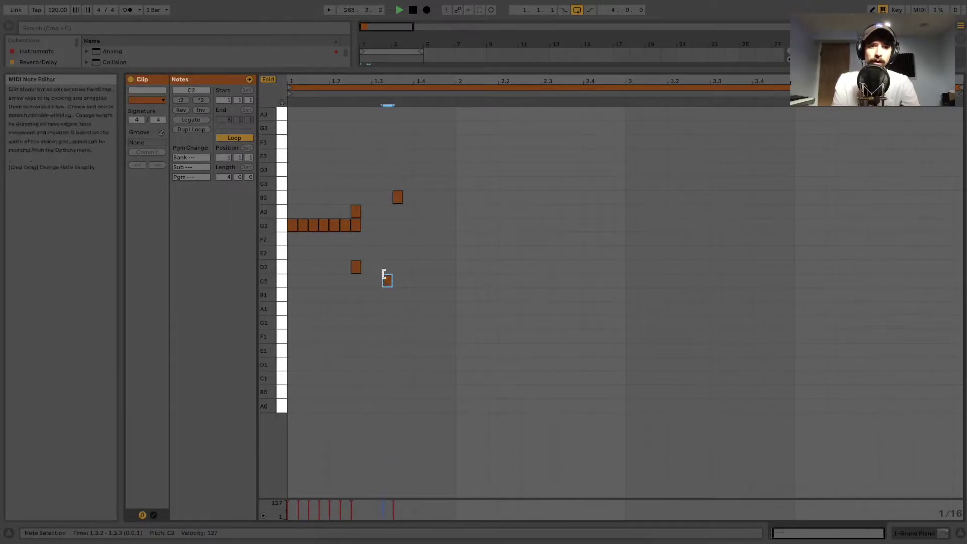
double_click(388, 282)
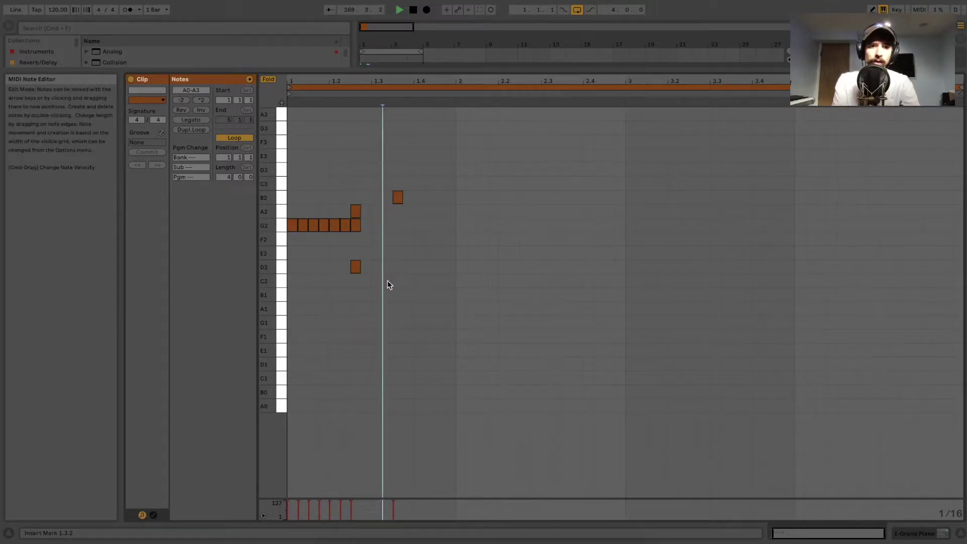
double_click(355, 267)
right_click(354, 270)
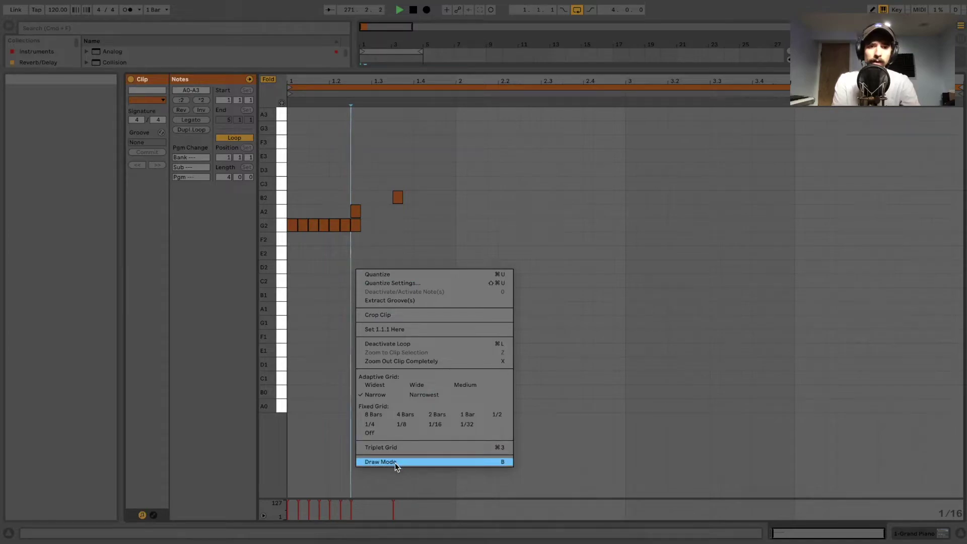
left_click(303, 309)
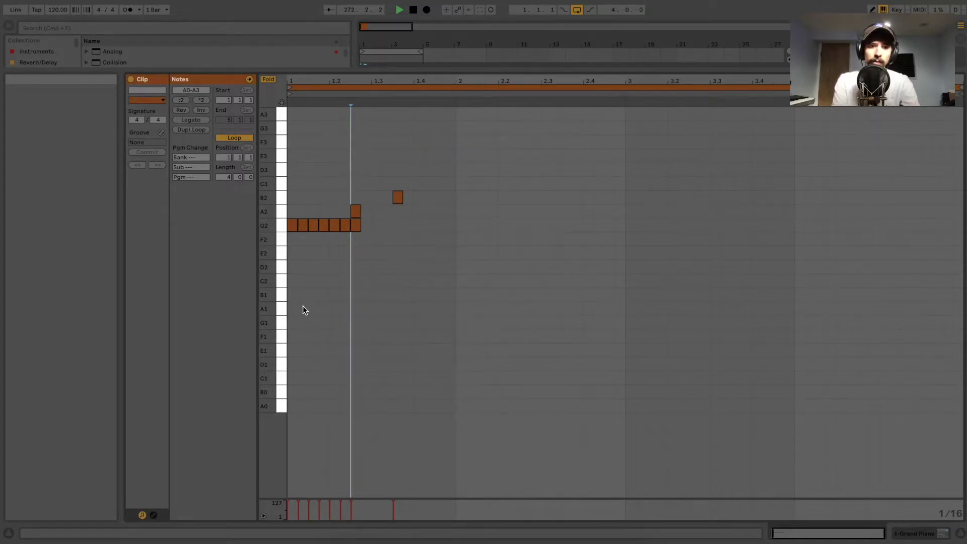
double_click(397, 197)
left_click_drag(384, 255, 291, 157)
key("Delete")
left_click_drag(352, 251, 548, 65)
left_click(424, 274)
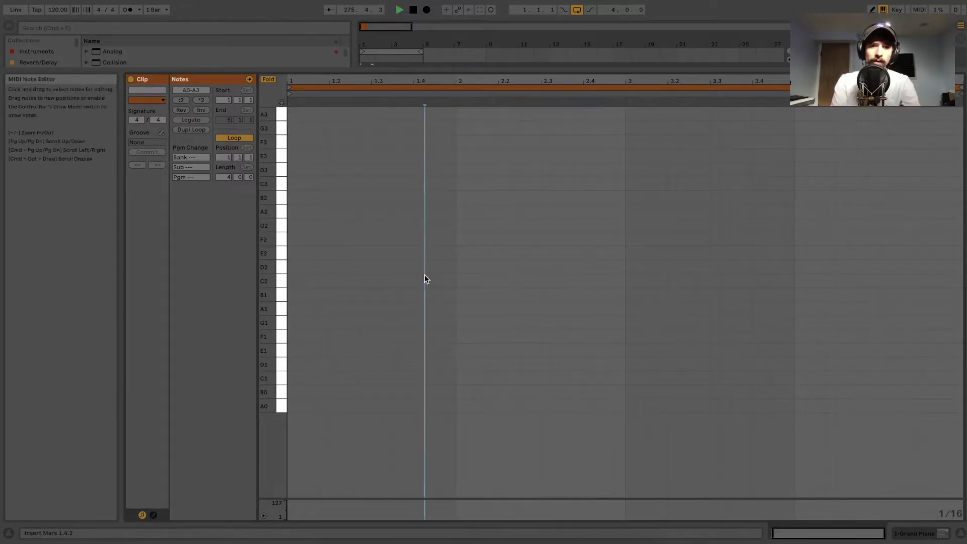
- Check the grid options, zoom around bars 1.4–2 and back out, then enable Draw Mode
right_click(305, 252)
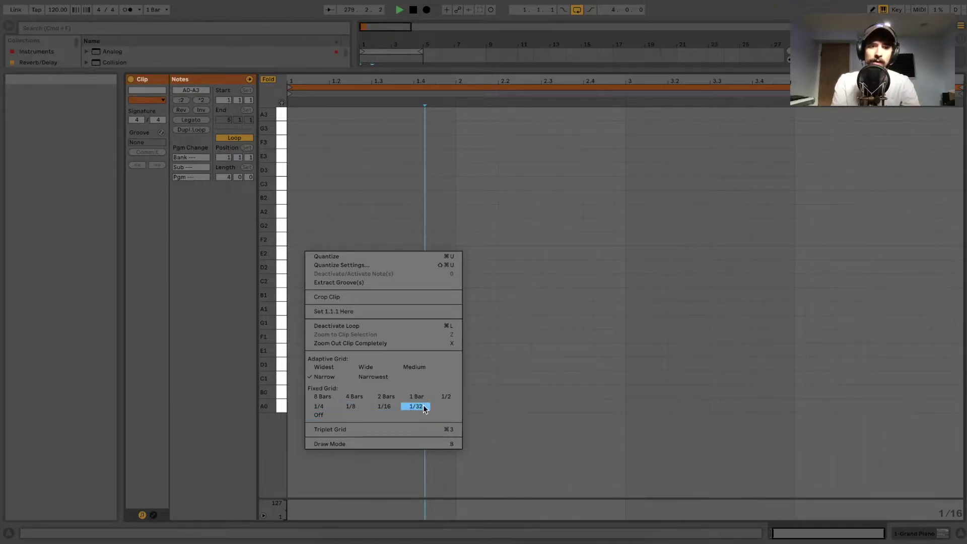
left_click(652, 279)
left_click_drag(527, 82, 528, 136)
double_click(528, 81)
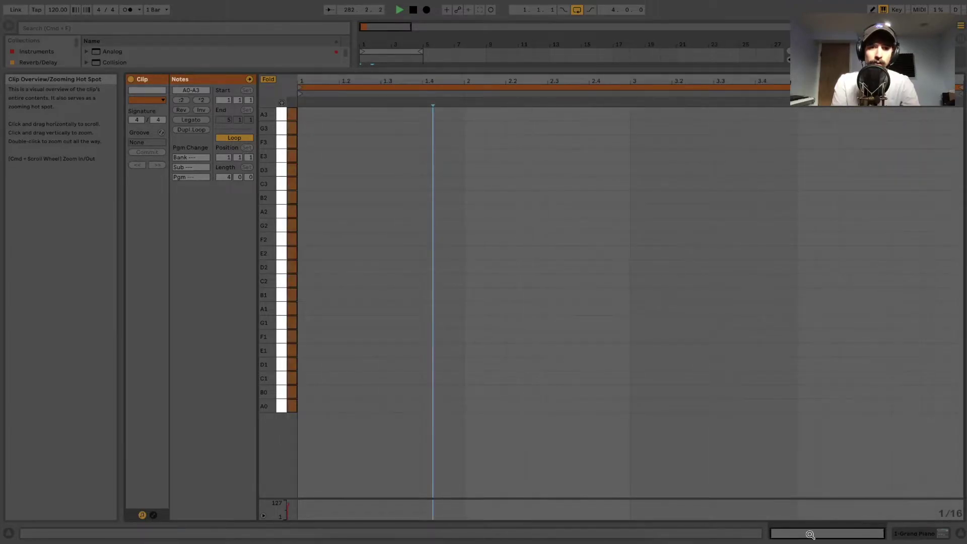
key("b")
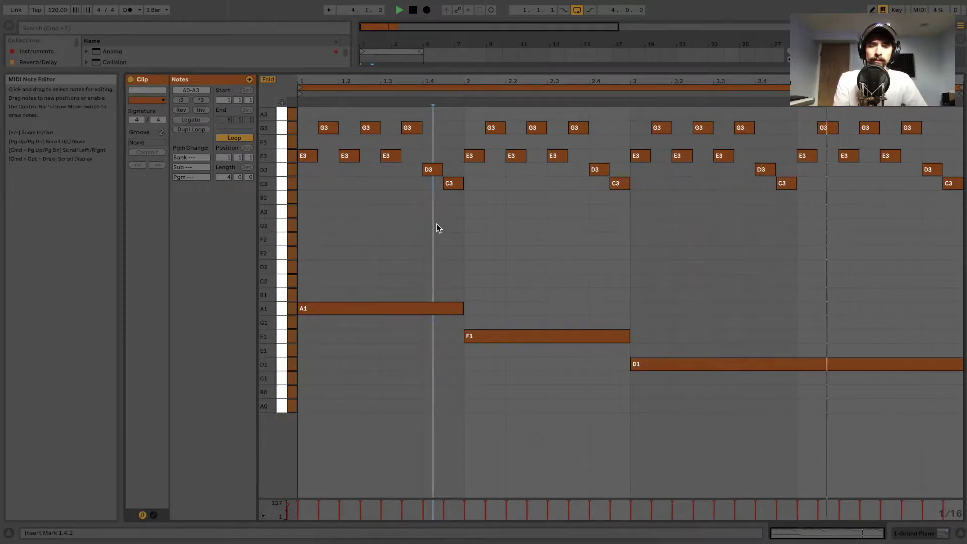
- Check the G3, E3 and A1 velocities, then lower the arpeggio notes from 1.2.3 to 63–97
key("space")
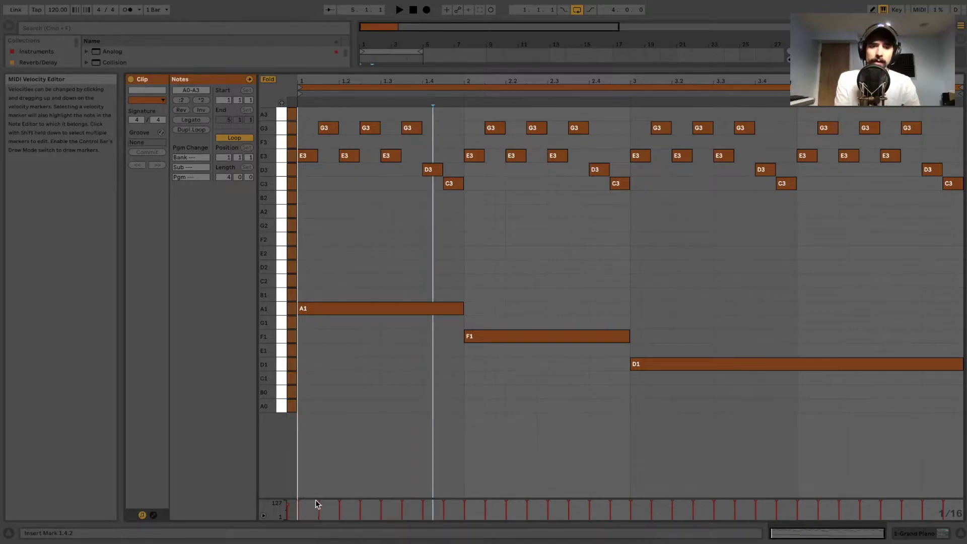
left_click(318, 505)
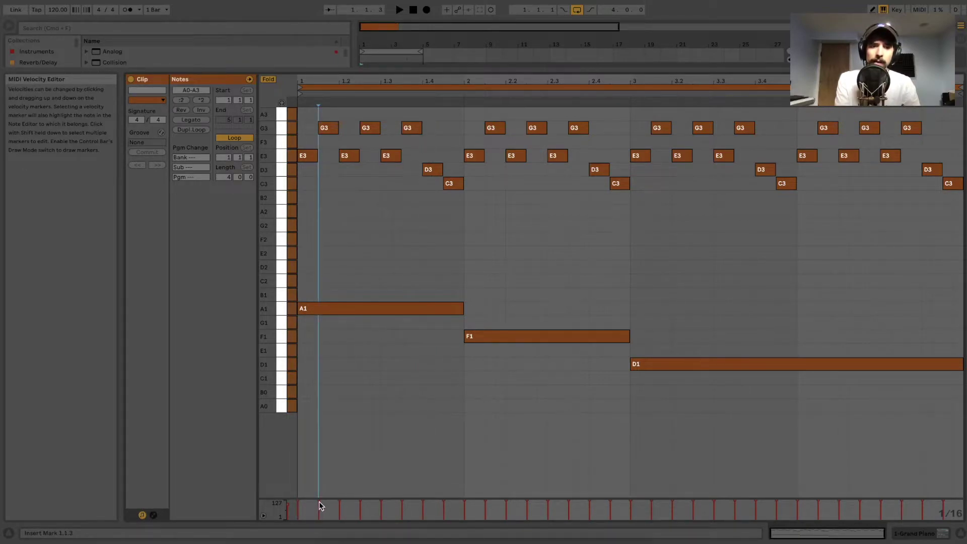
left_click(319, 505)
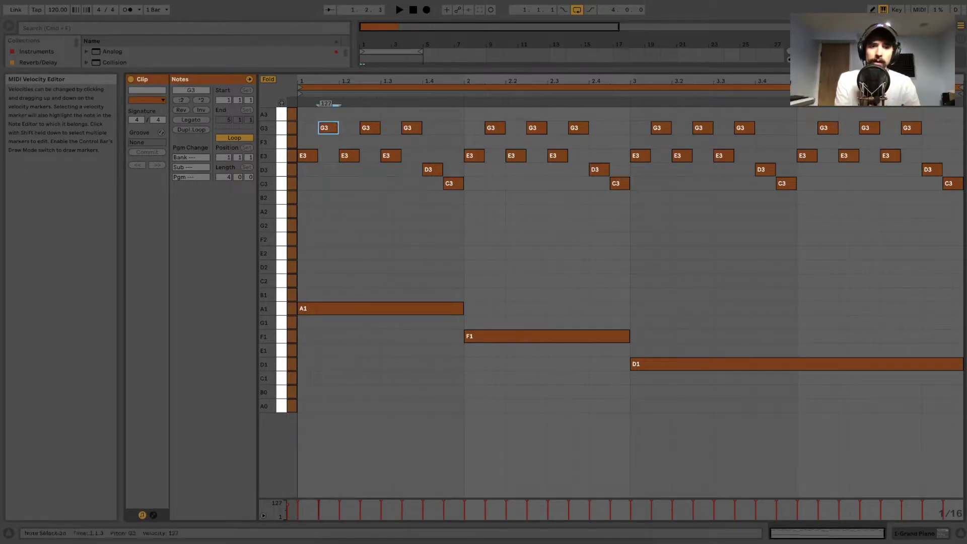
left_click(360, 506)
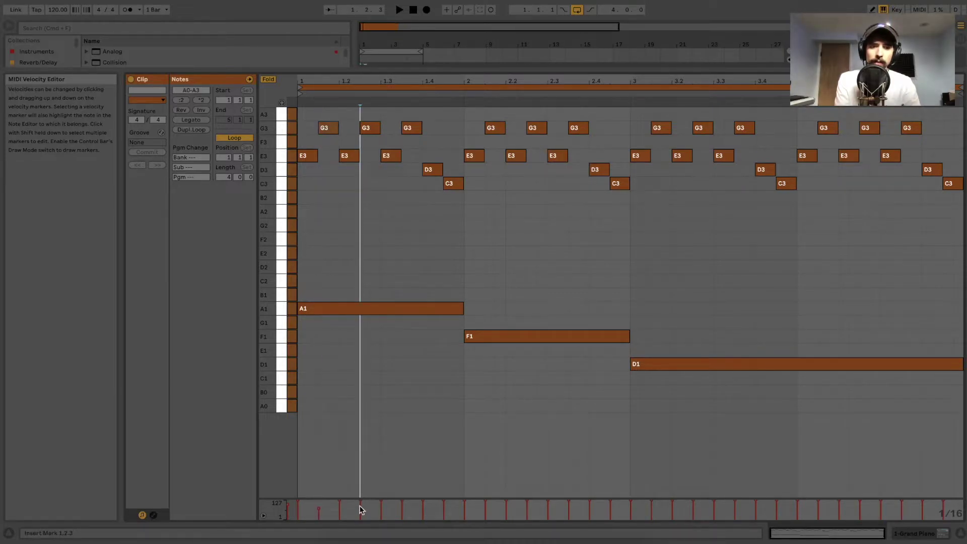
left_click(340, 501)
left_click(298, 503)
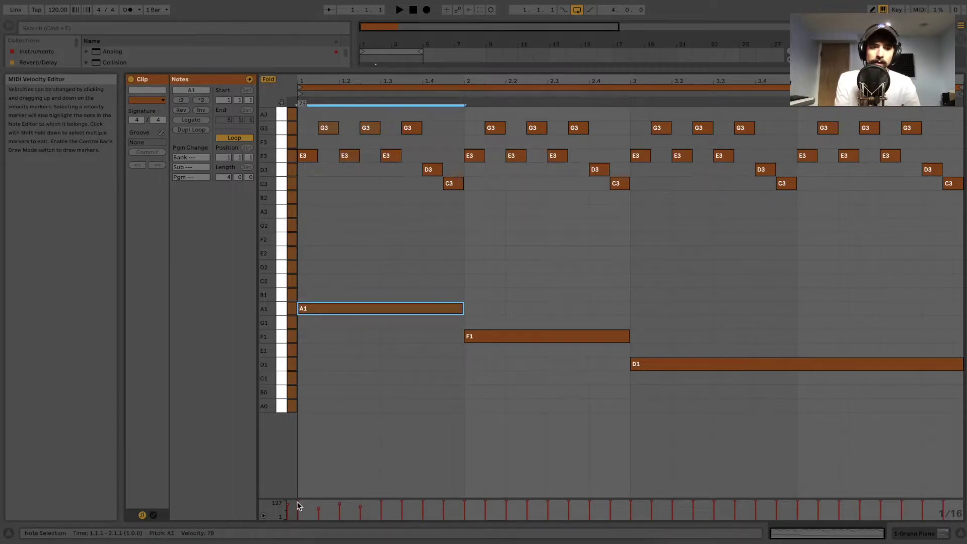
left_click(298, 502)
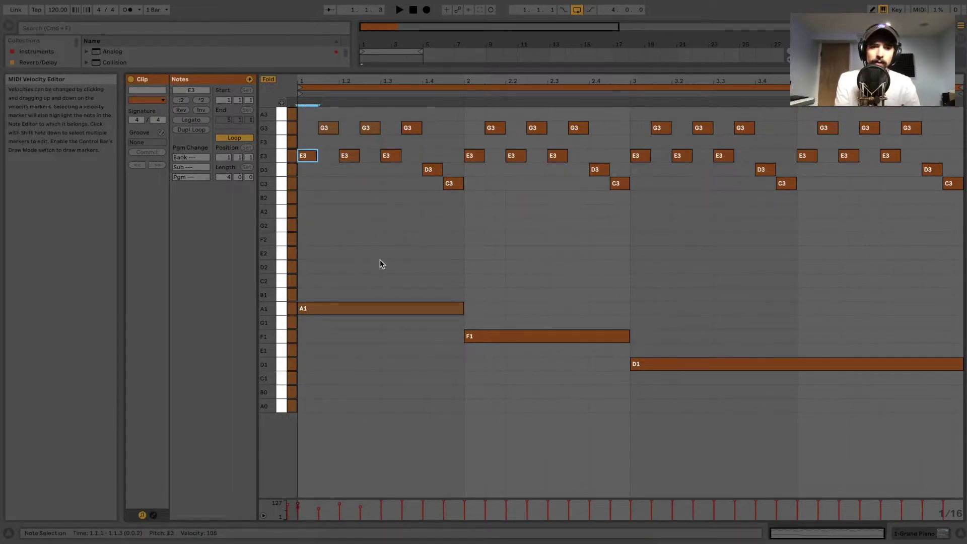
left_click_drag(361, 247, 957, 100)
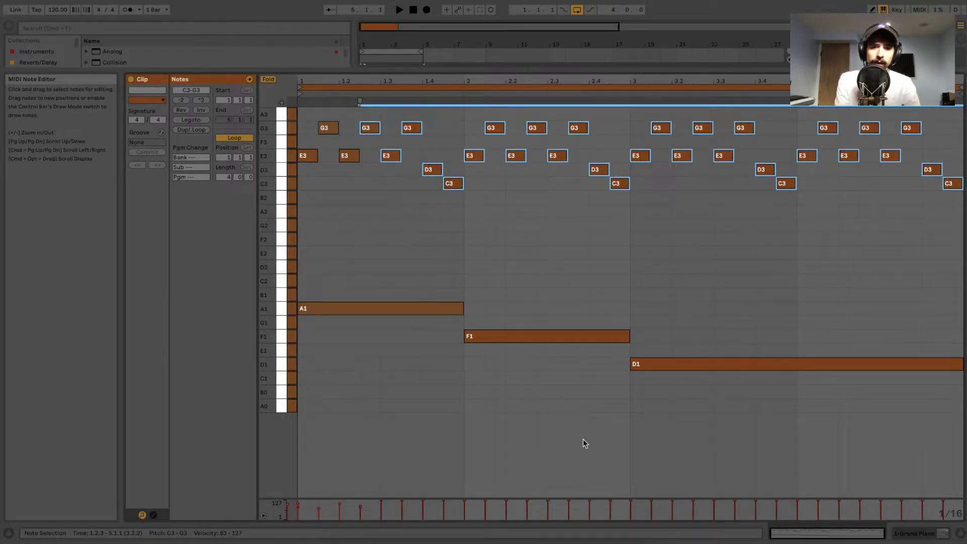
left_click_drag(382, 505, 382, 510)
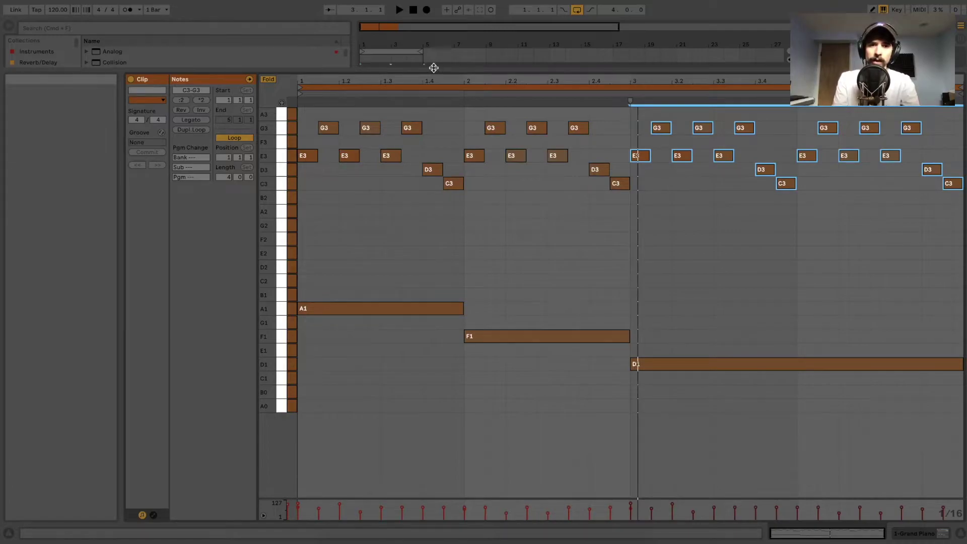
- Close the clip editor, clear the clip selection and collapse the Piano & Keys presets
key("ctrl+alt+l")
left_click(463, 206)
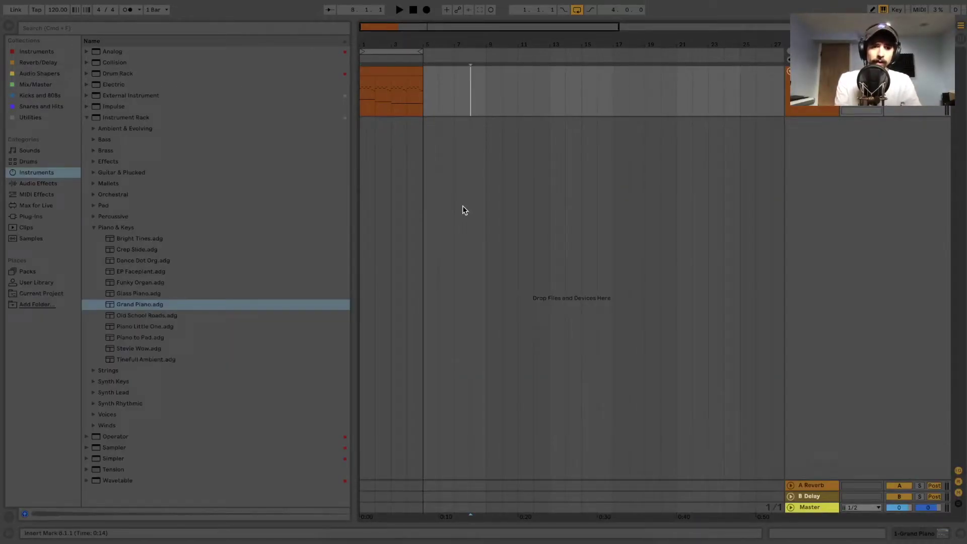
left_click(94, 227)
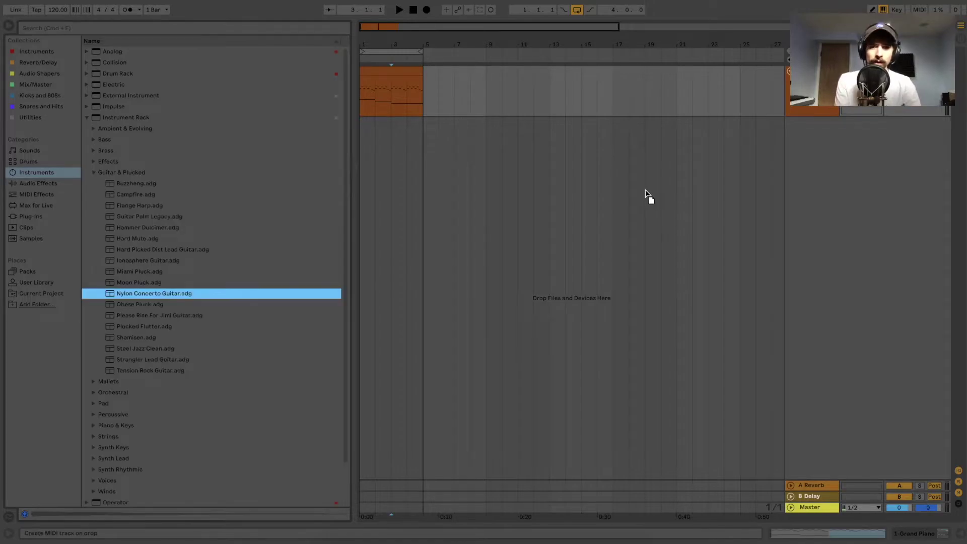
- Add a Nylon Concerto Guitar track with a copy of the piano clip and delete the stray Grand Piano track
left_click_drag(648, 199, 650, 201)
left_click(381, 75)
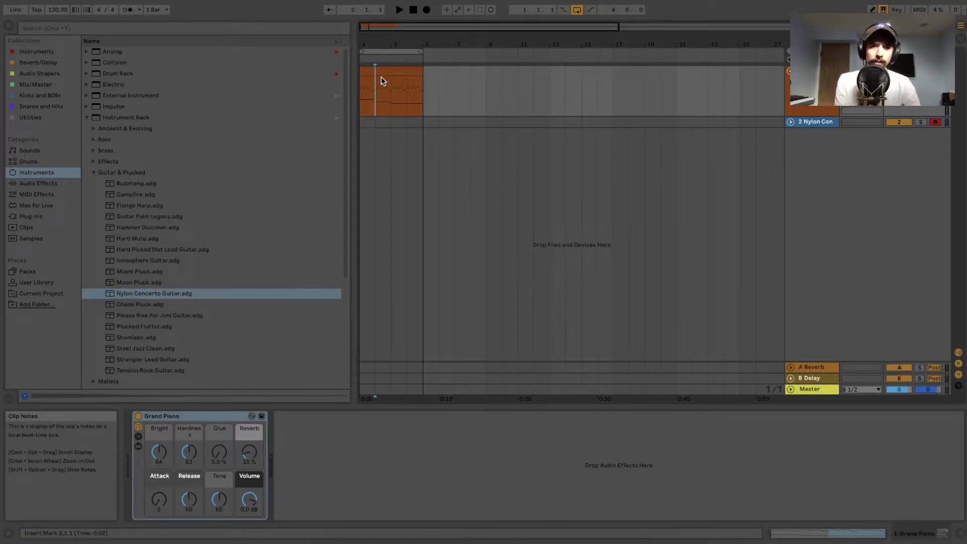
key("super+d")
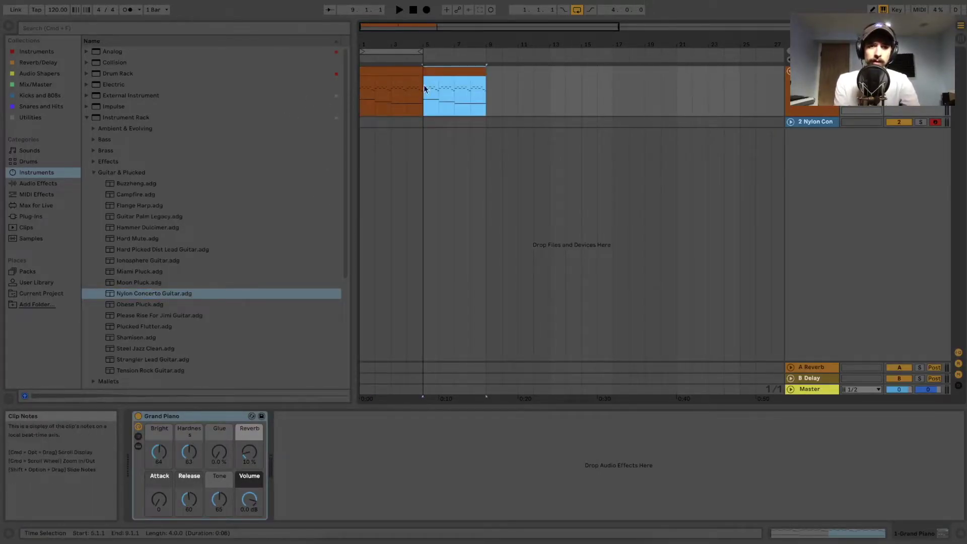
left_click(376, 130)
left_click_drag(376, 131, 377, 130)
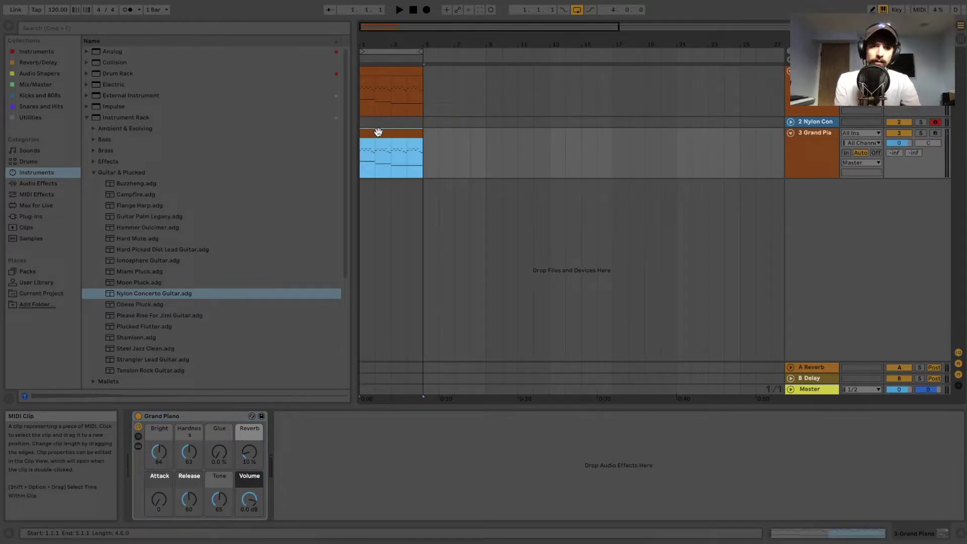
left_click(835, 135)
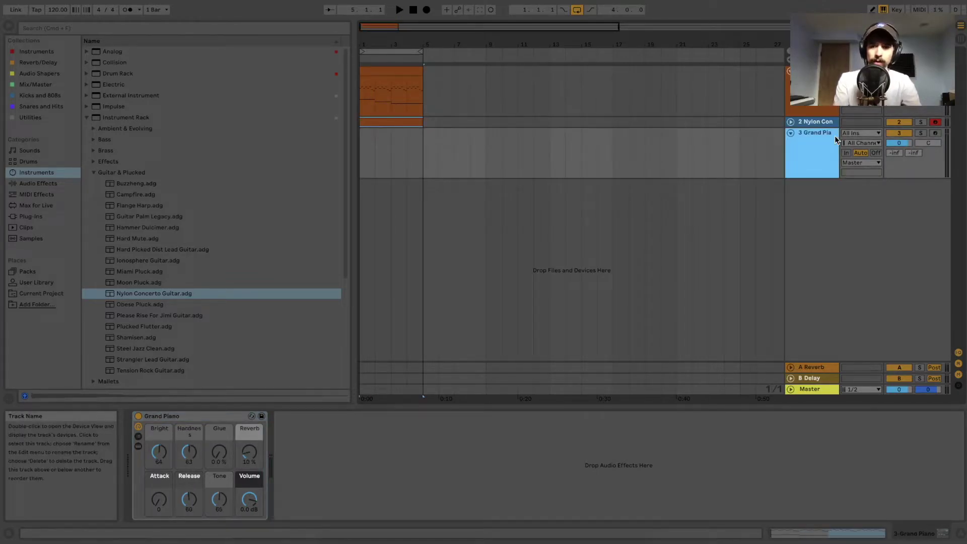
key("Delete")
- Delete the A1, F1 and D1 bass notes from the nylon guitar clip and play it back
double_click(394, 124)
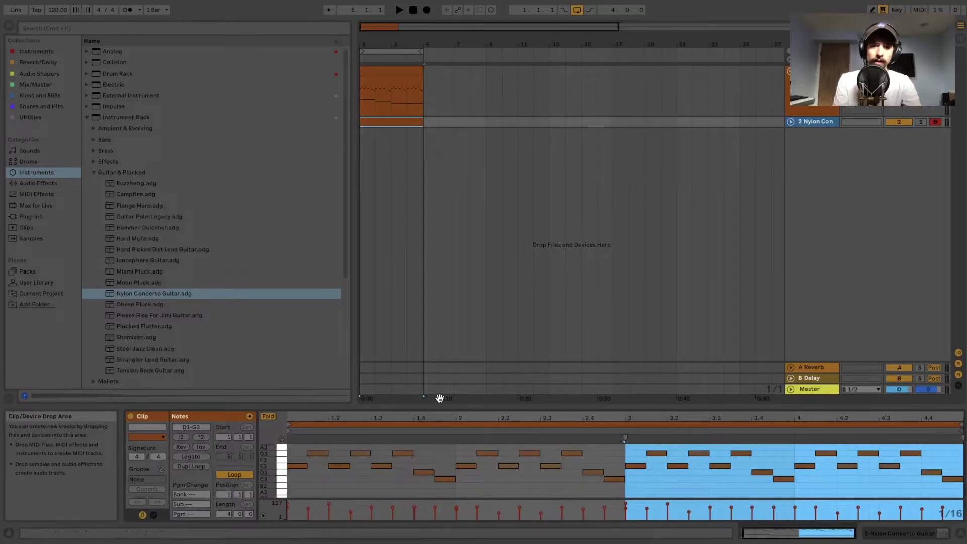
left_click_drag(439, 403, 524, 123)
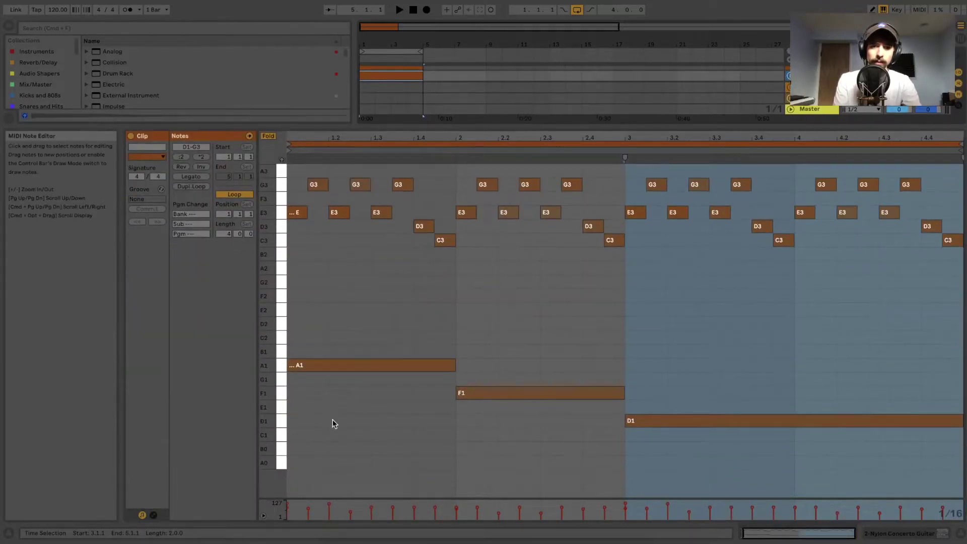
left_click(307, 461)
left_click_drag(307, 462, 891, 266)
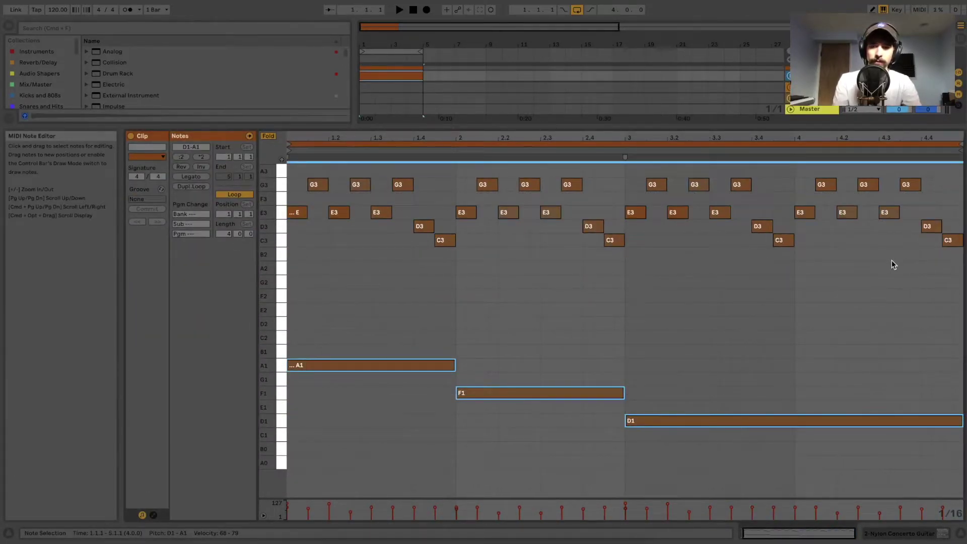
key("Delete")
key("space")
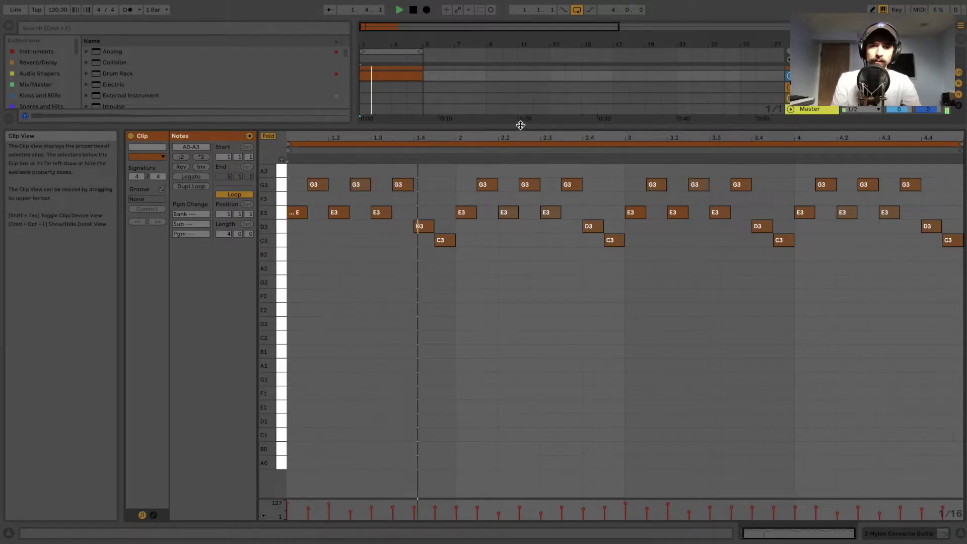
- Shrink the note editor, move the piano clip to bars 5–9 and stop playback
left_click_drag(515, 124, 450, 436)
left_click_drag(397, 71, 460, 74)
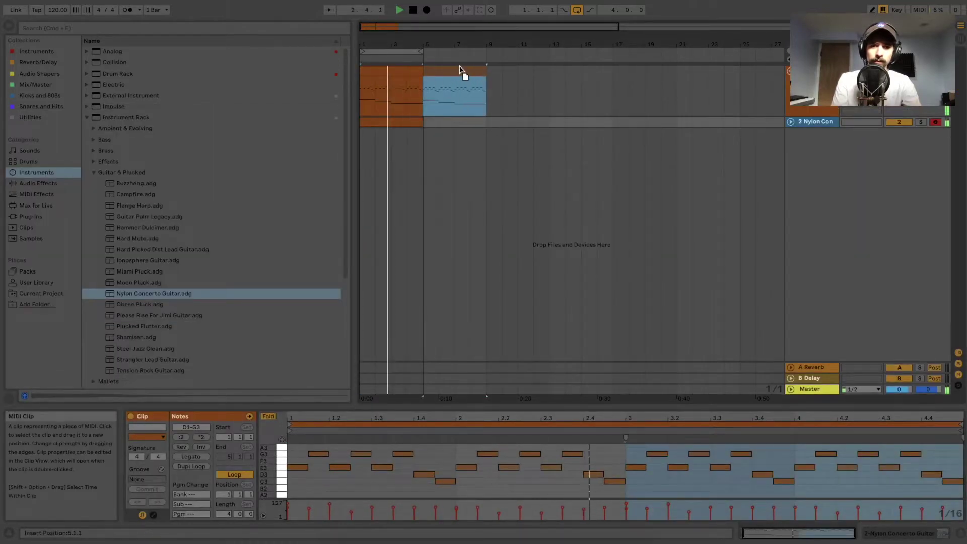
key("space")
left_click(667, 162)
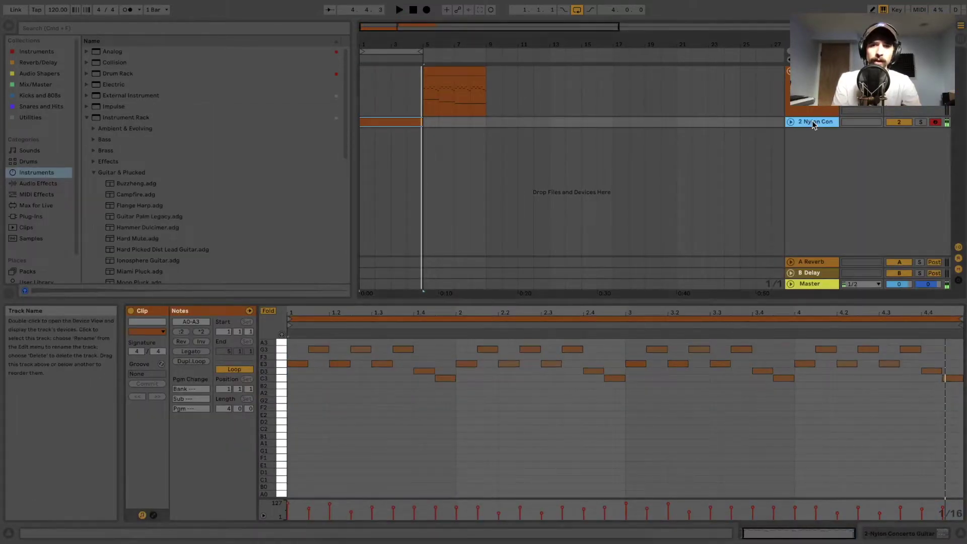
left_click(812, 121)
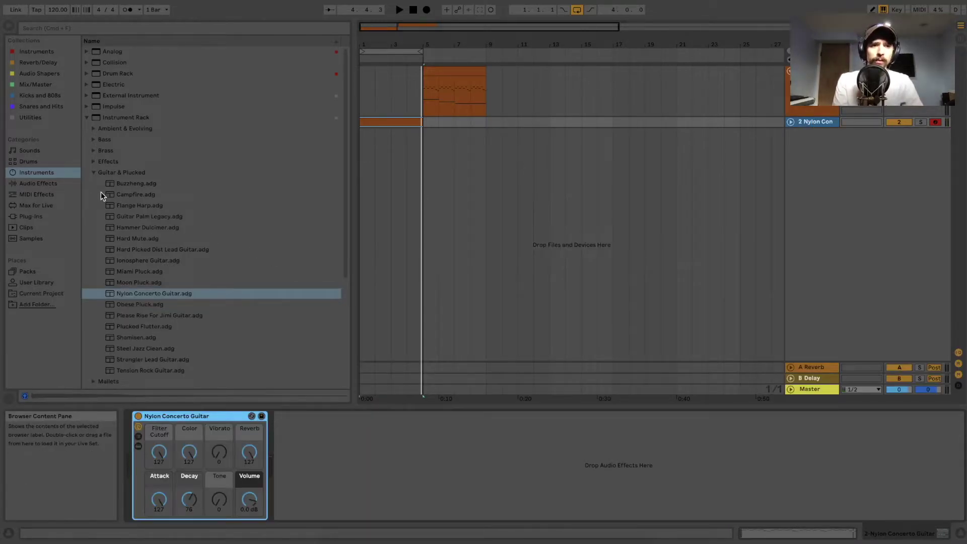
- Add Reverb and then Delay from Audio Effects to the nylon guitar track
left_click(45, 185)
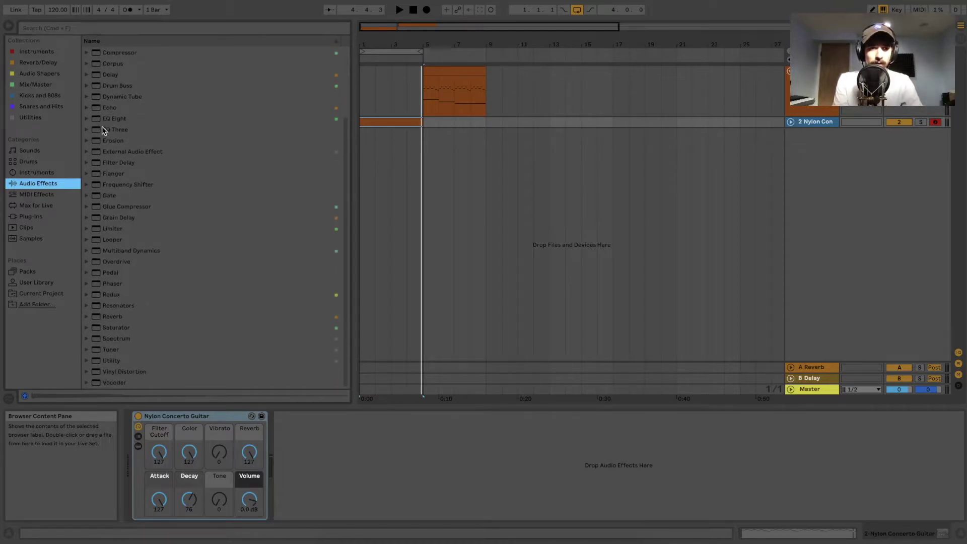
scroll(101, 126, "down", 5)
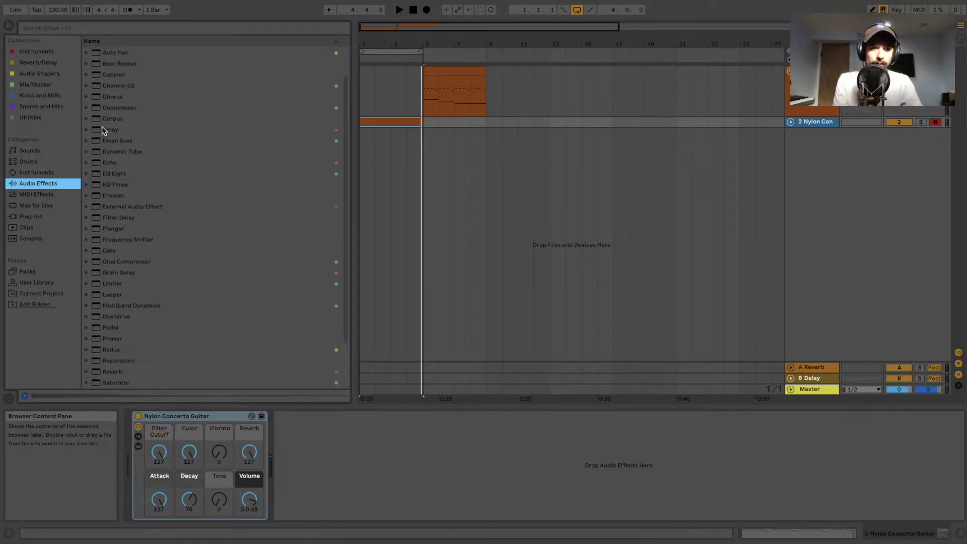
left_click_drag(96, 319, 412, 499)
left_click(251, 456)
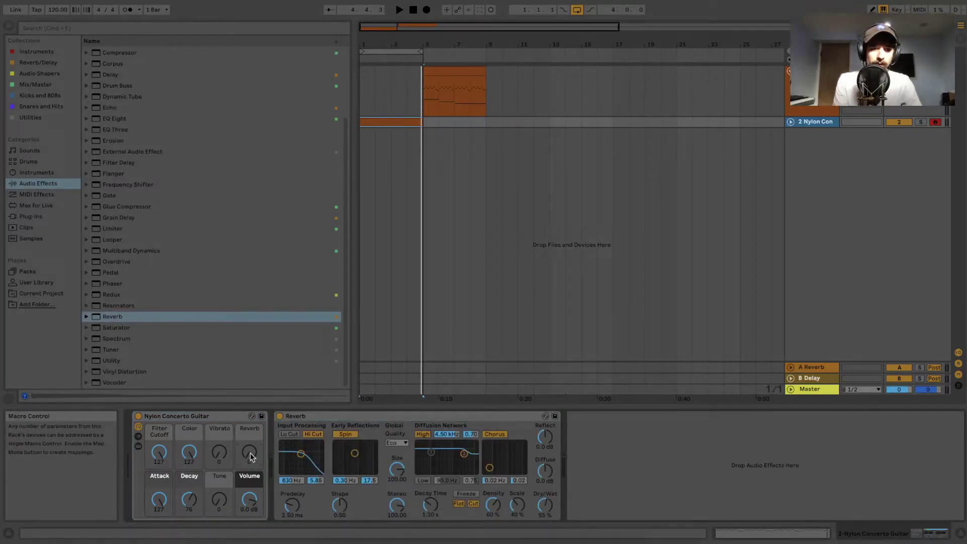
scroll(167, 291, "up", 4)
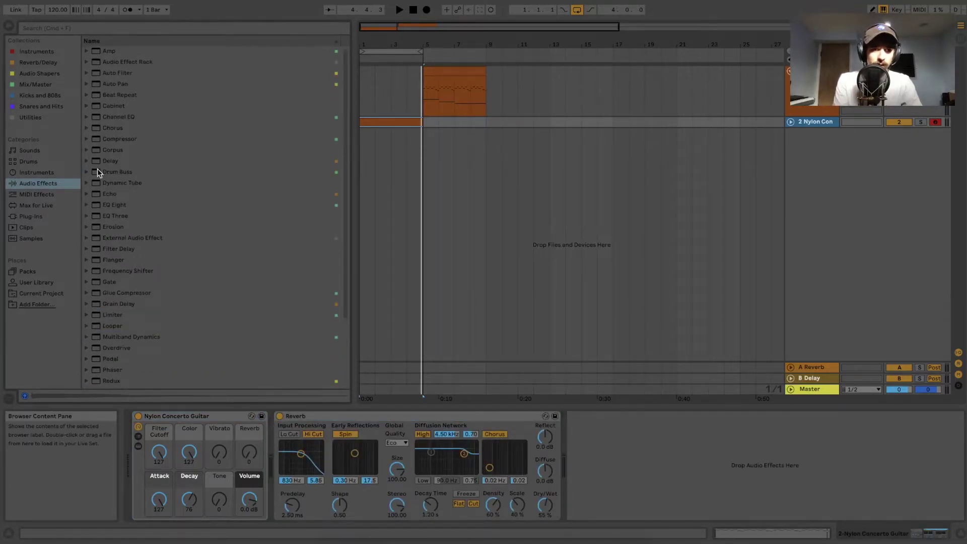
left_click(96, 163)
left_click_drag(96, 165, 677, 456)
- During playback, lower the Reverb's dry/wet to 39% and the Delay's to 24%
key("space")
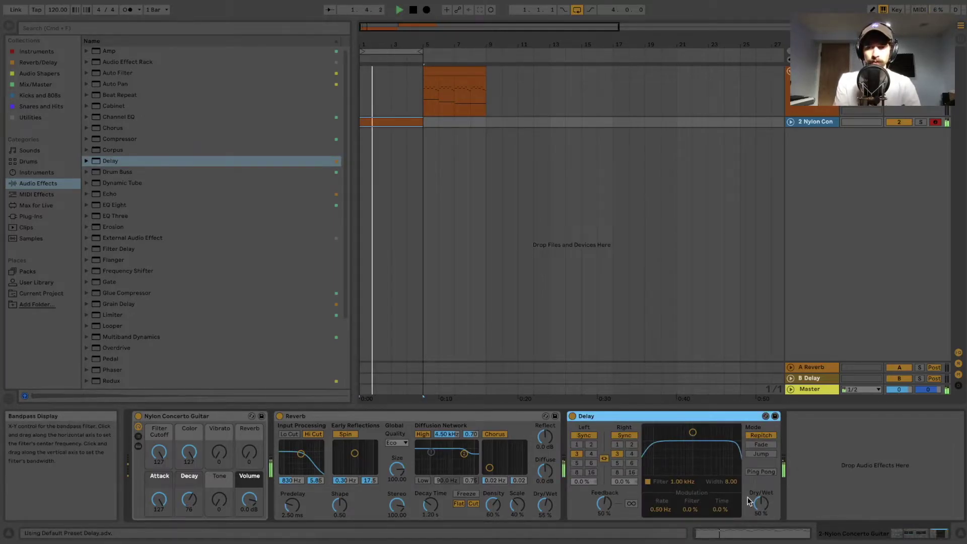
left_click_drag(760, 502, 759, 506)
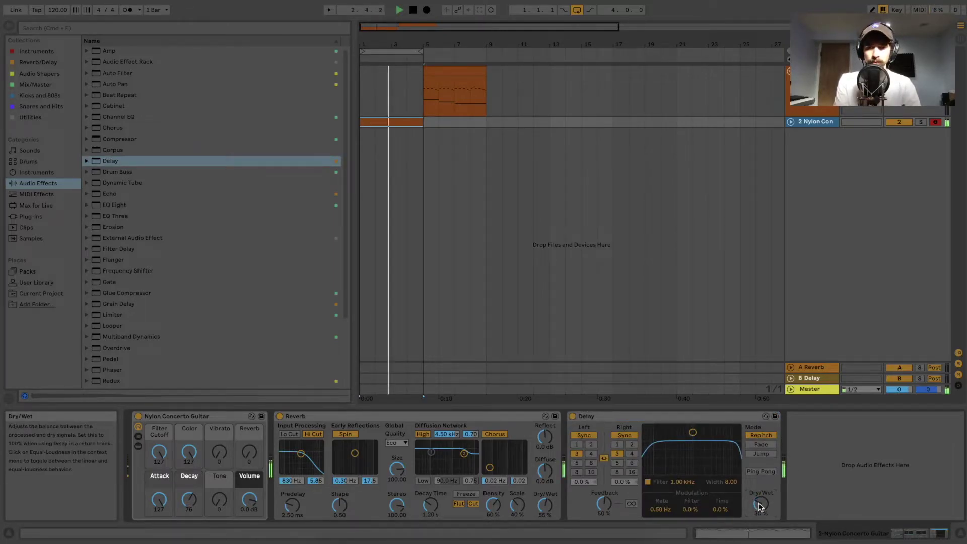
left_click_drag(545, 504, 545, 515)
left_click_drag(761, 503, 760, 507)
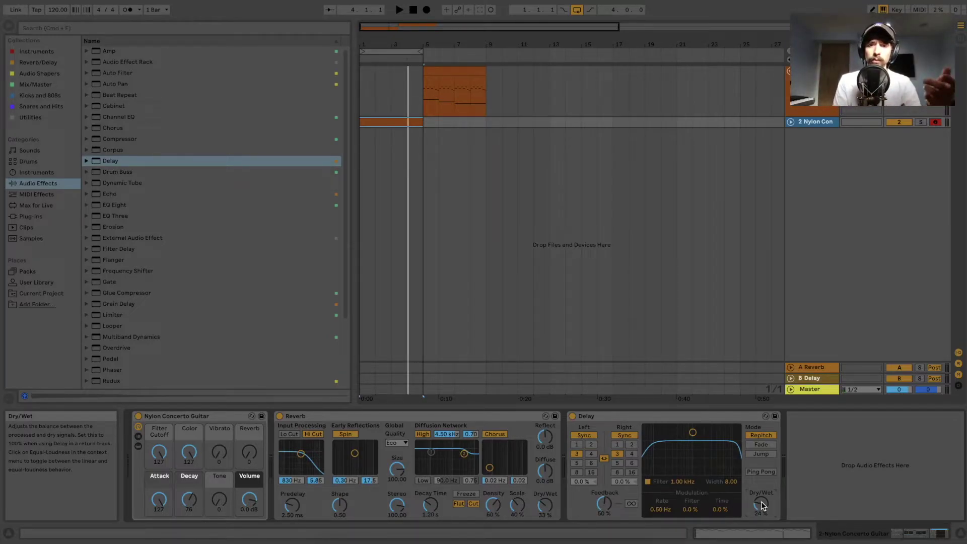
- Set the Delay's beat division to 2, restarting playback to hear it
left_click(619, 444)
key("space")
left_click(632, 445)
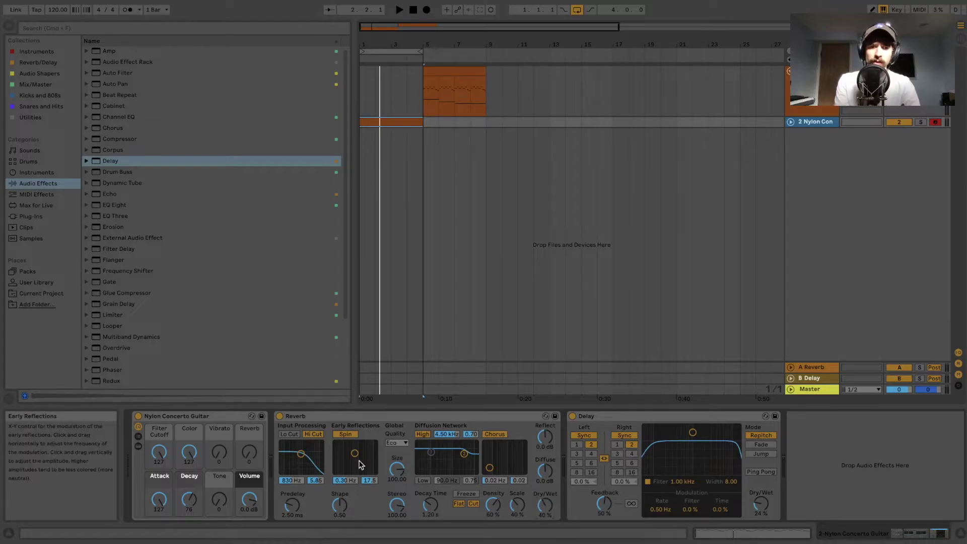
- Keep the Reverb's Hi Cut on and raise its input filter to 1.77 kHz
left_click(313, 434)
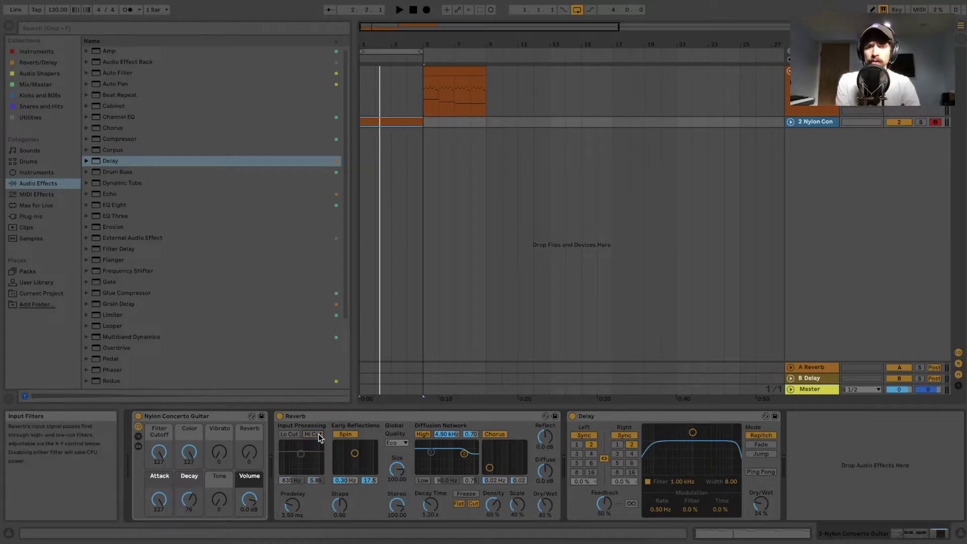
left_click(313, 434)
left_click_drag(300, 453, 305, 451)
key("space")
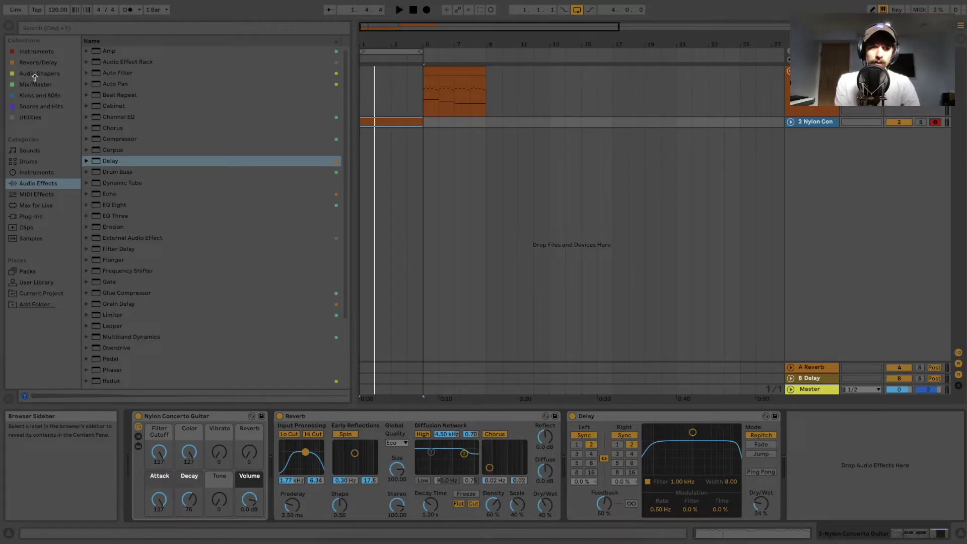
- Add a Simpler track and load the DECAP_808_bass_one_shot_descending_C sample from Splice
left_click(39, 95)
left_click(41, 107)
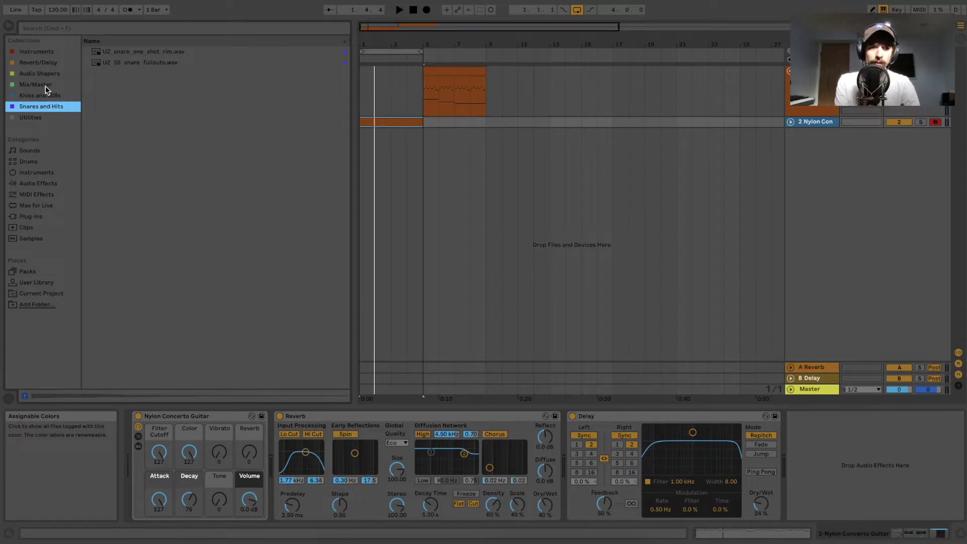
left_click(46, 88)
left_click(39, 171)
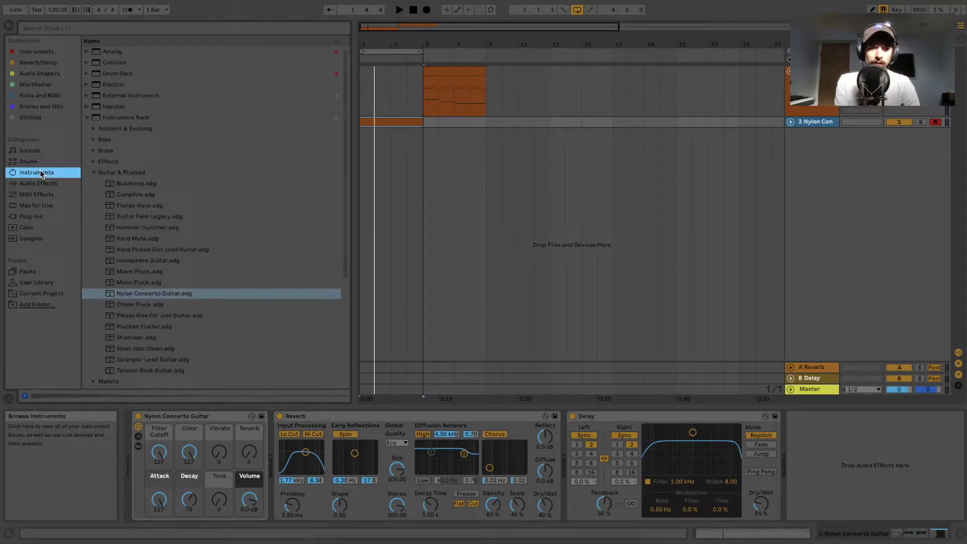
left_click(88, 117)
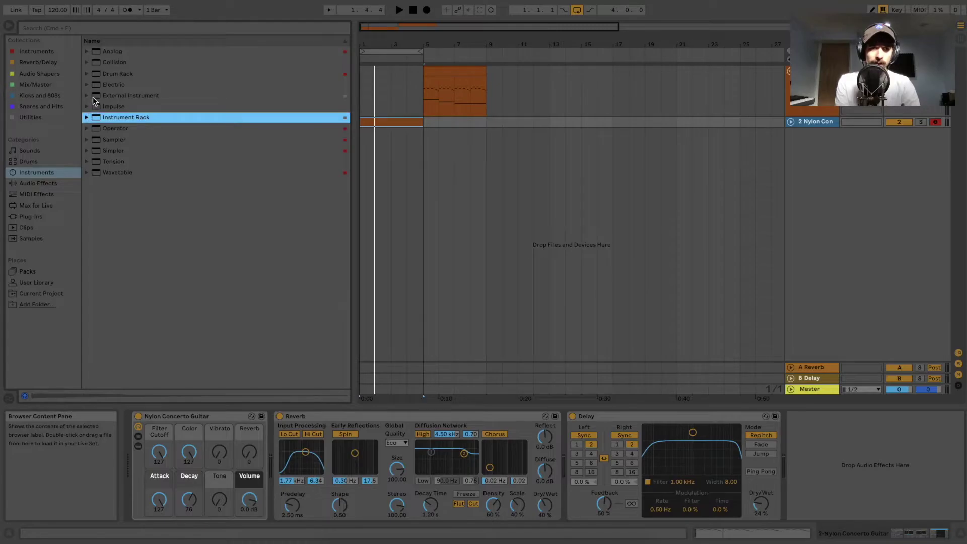
left_click_drag(94, 151, 175, 169)
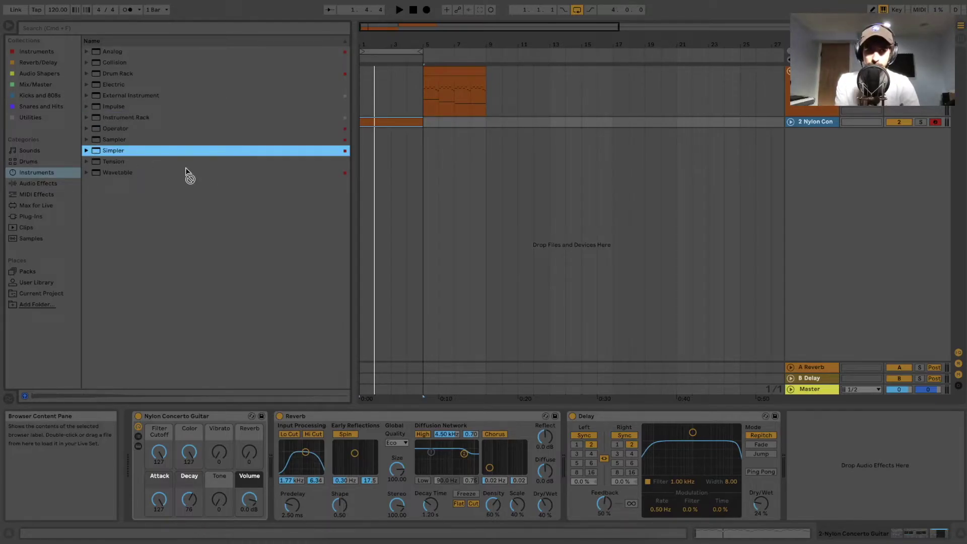
left_click_drag(523, 232, 799, 240)
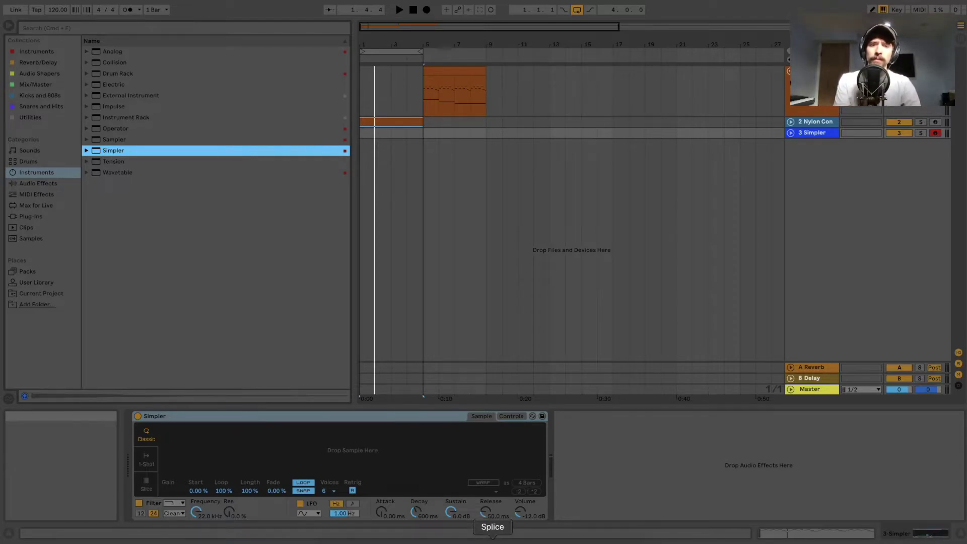
left_click(493, 539)
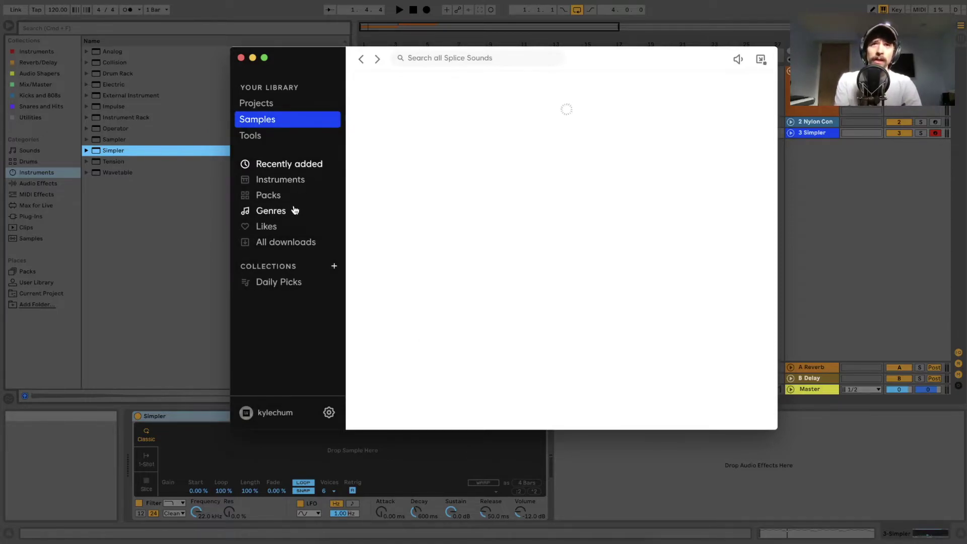
left_click(241, 57)
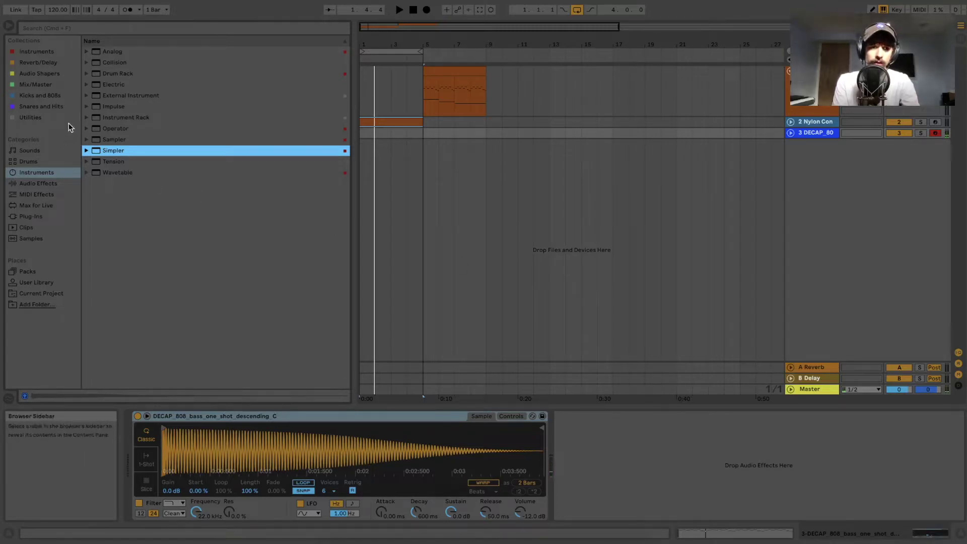
- Add a Tuner after Simpler on the 808 track and play it to read the pitch as C
left_click(35, 184)
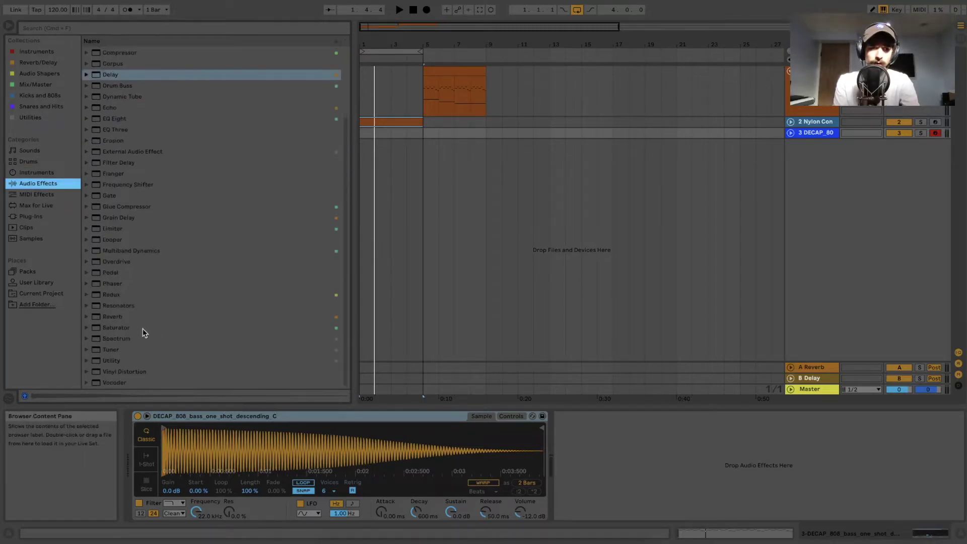
left_click_drag(114, 351, 636, 480)
key("a")
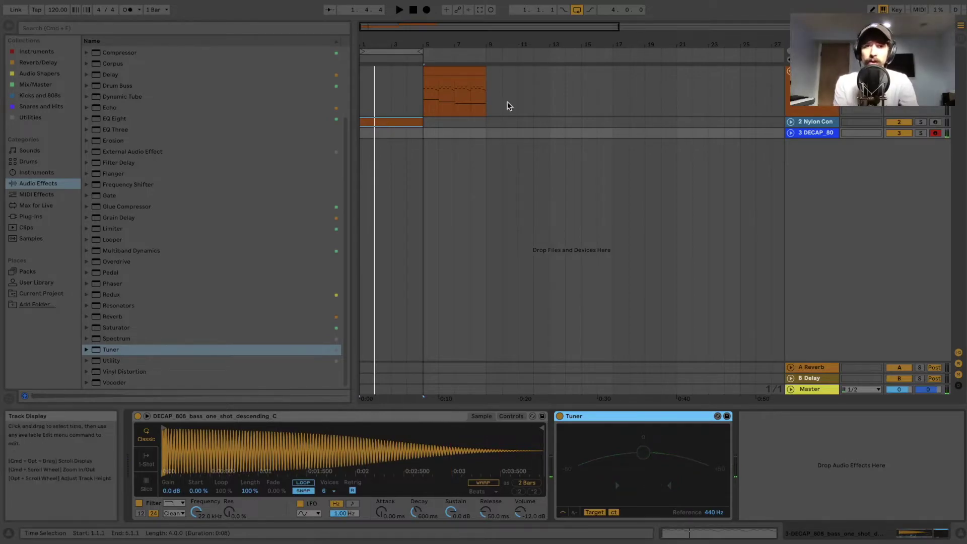
left_click(446, 76)
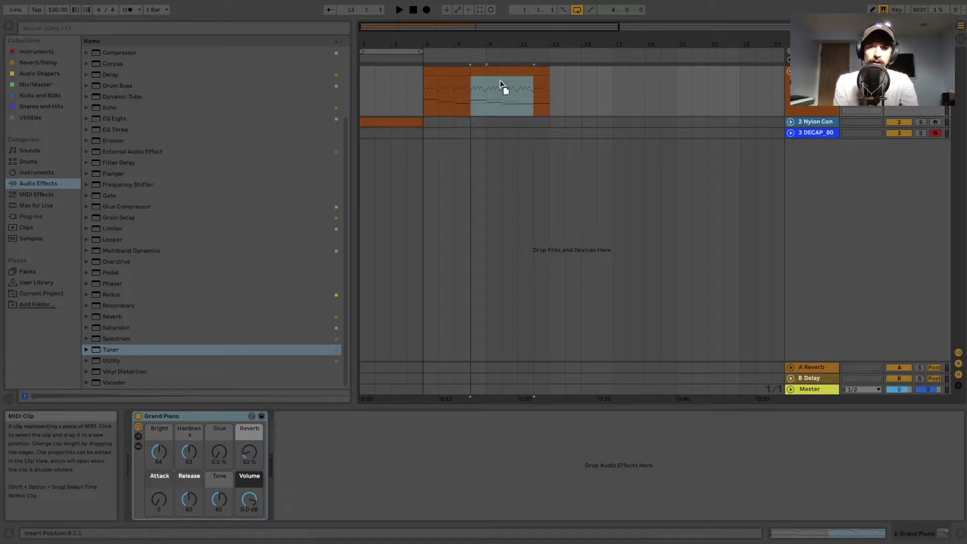
- Paste the chord clip onto the 808 track and delete its upper chord notes
left_click(387, 133)
key("super+v")
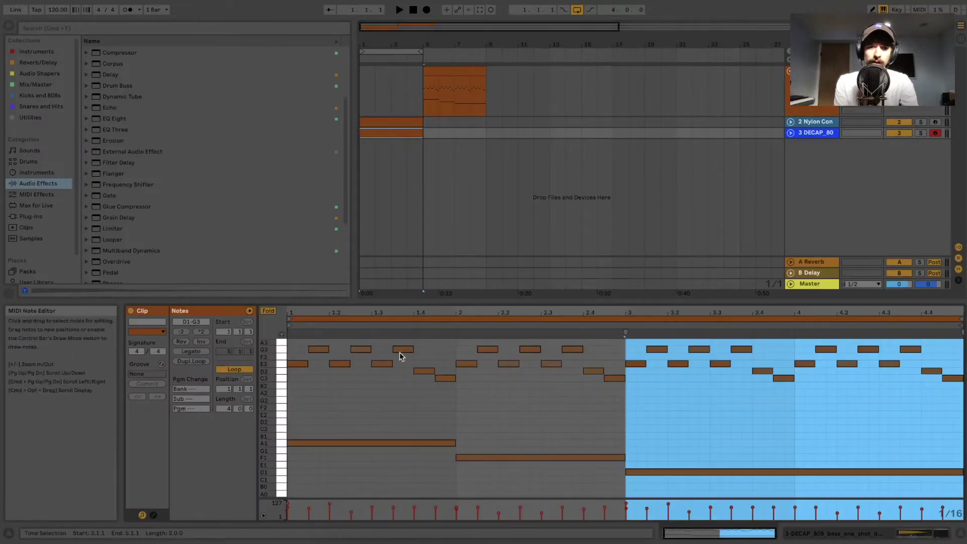
left_click_drag(287, 403, 961, 344)
key("Delete")
key("space")
- Raise the three remaining bass notes by one octave
key("space")
left_click_drag(298, 508, 407, 357)
key("shift+Up")
key("space")
key("shift+Up")
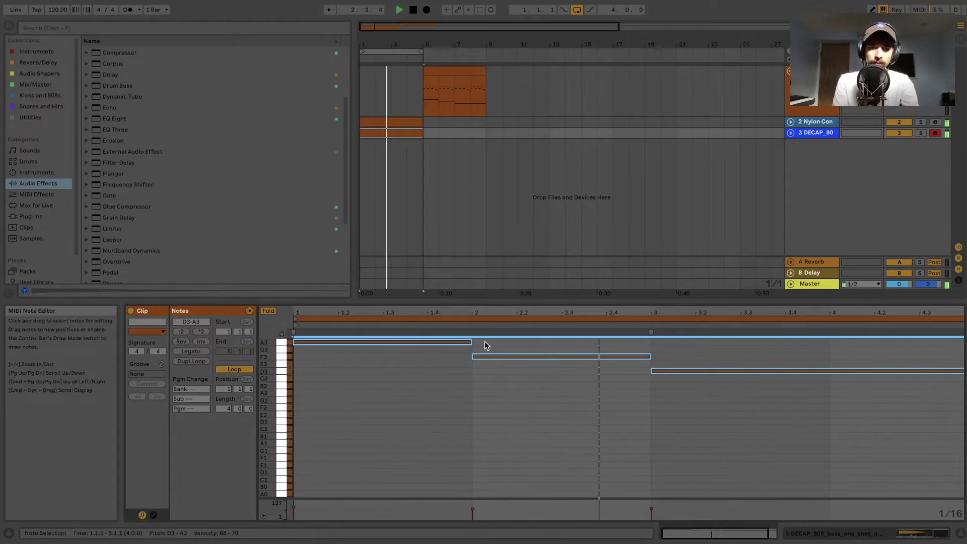
key("space")
- Shorten the first A3, add two more A3 notes before bar 2, and shorten F3
left_click(457, 381)
left_click_drag(470, 342, 338, 342)
double_click(365, 342)
left_click_drag(372, 342, 383, 342)
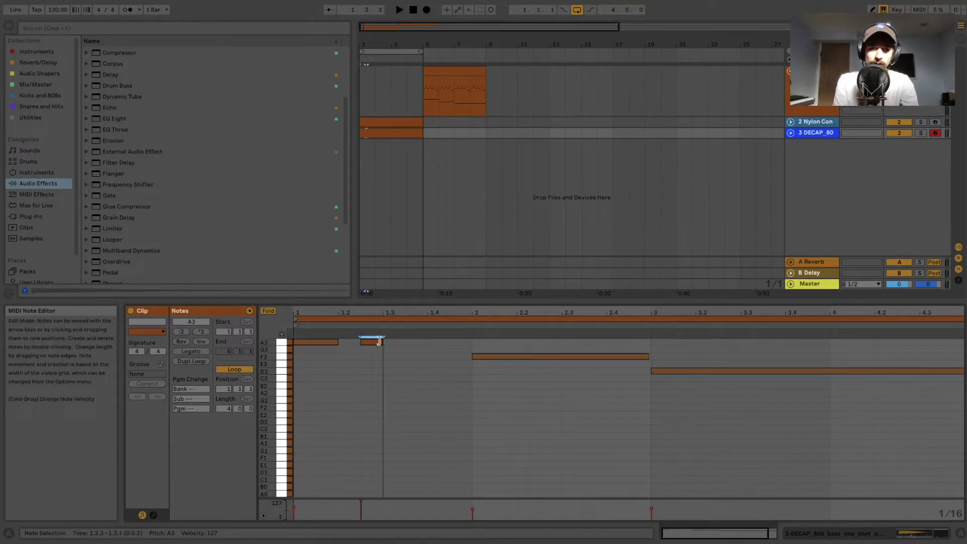
key("space")
key("space")
left_click(434, 343)
left_click_drag(404, 342, 472, 342)
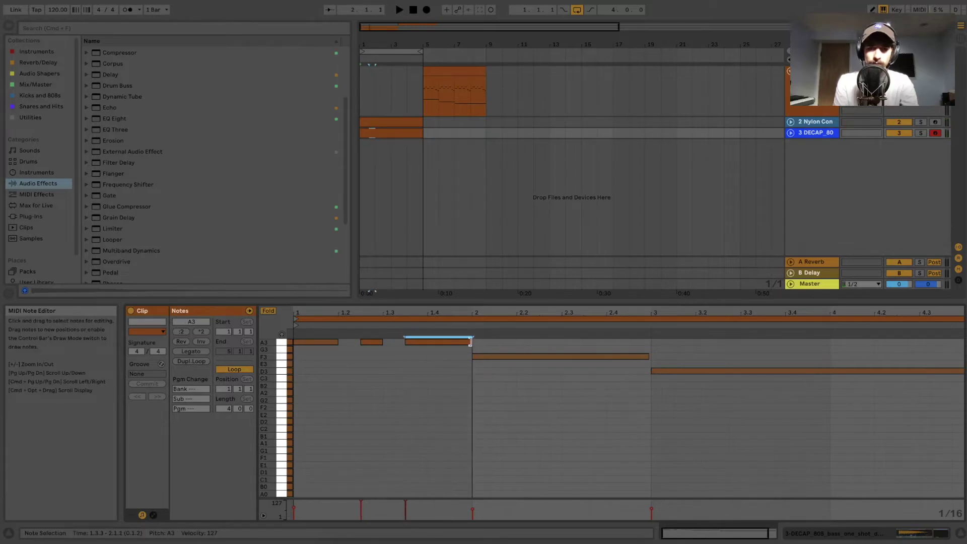
left_click_drag(648, 357, 559, 356)
key("space")
- Add D3 notes at beats 3.4 and 4.3, stretching the last to the clip end, then show the mixer
left_click(963, 372)
key("space")
key("super+a")
scroll(554, 428, "right", 3)
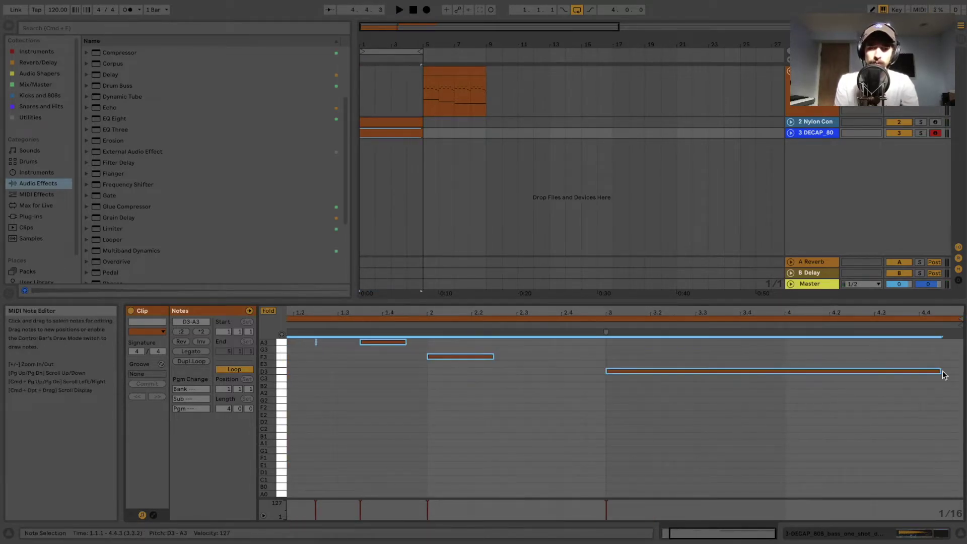
left_click_drag(962, 371, 676, 384)
key("space")
double_click(745, 371)
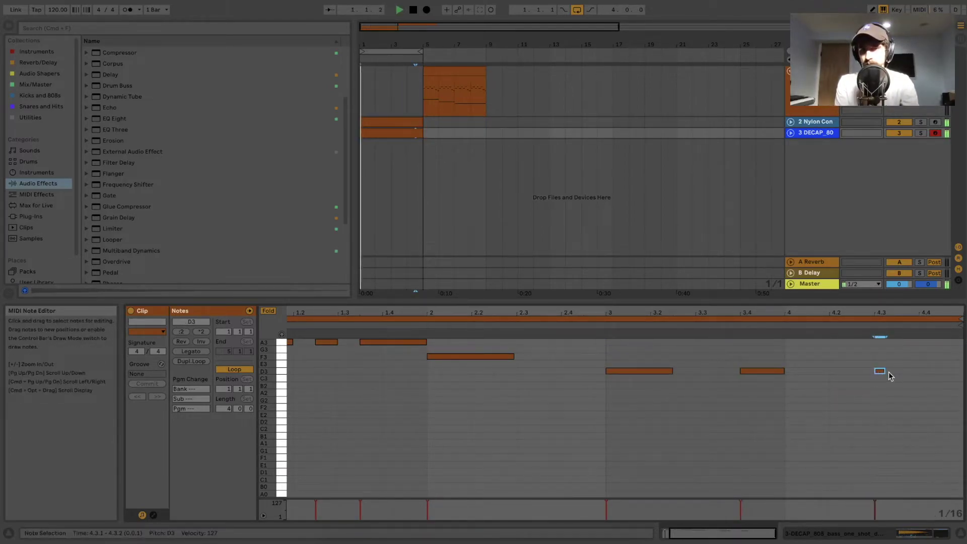
double_click(878, 371)
left_click_drag(918, 372, 956, 371)
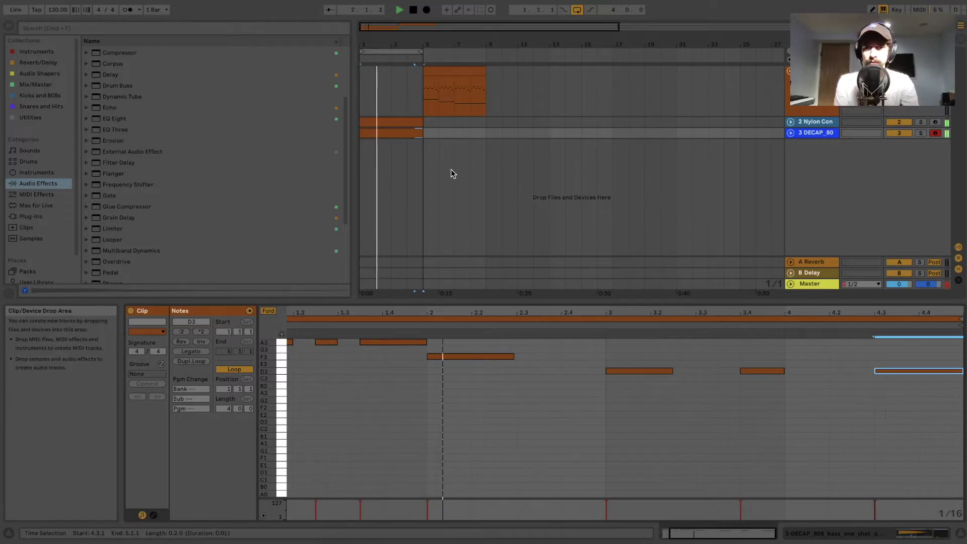
key("Tab")
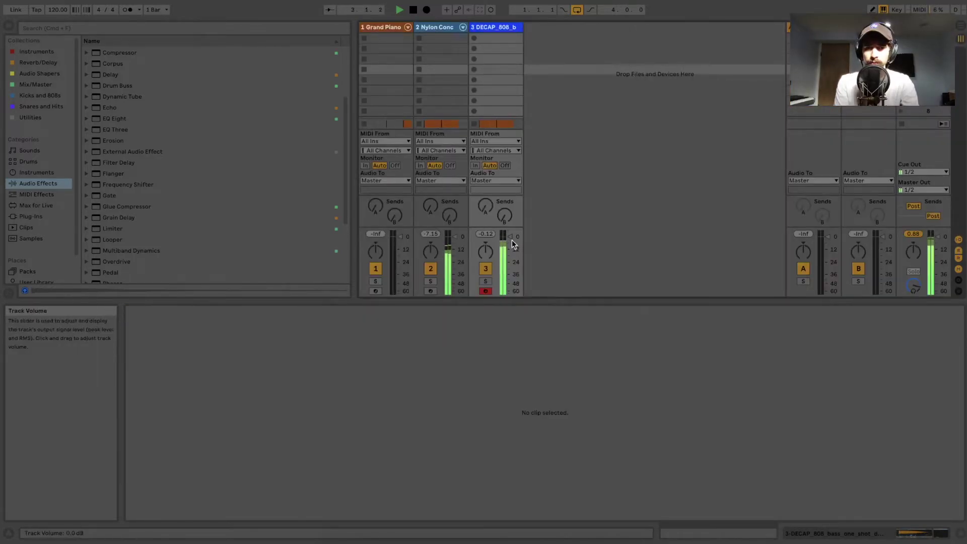
- Set track 3's (808) volume fader to about -8 dB, then go back to Arrangement View
left_click_drag(512, 244, 513, 250)
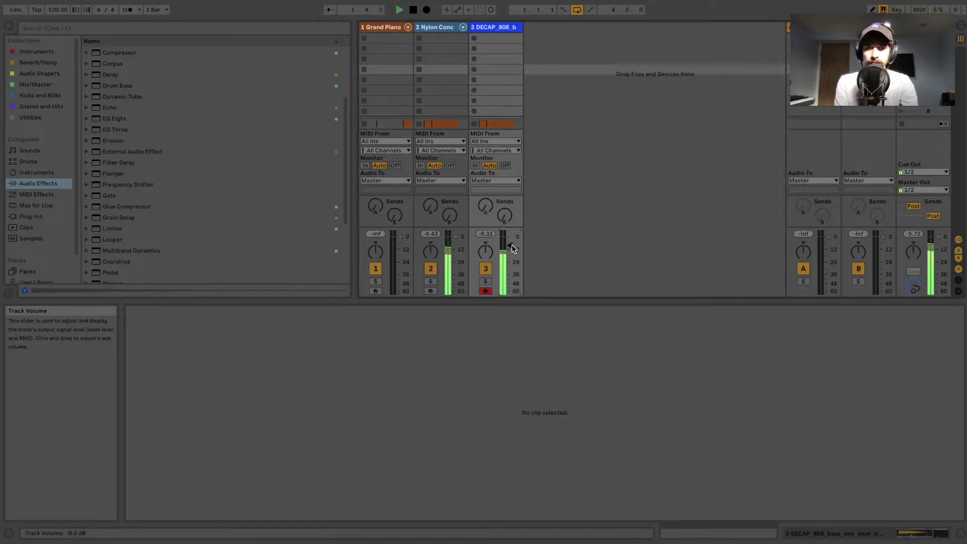
right_click(512, 246)
left_click_drag(511, 243, 512, 241)
key("Tab")
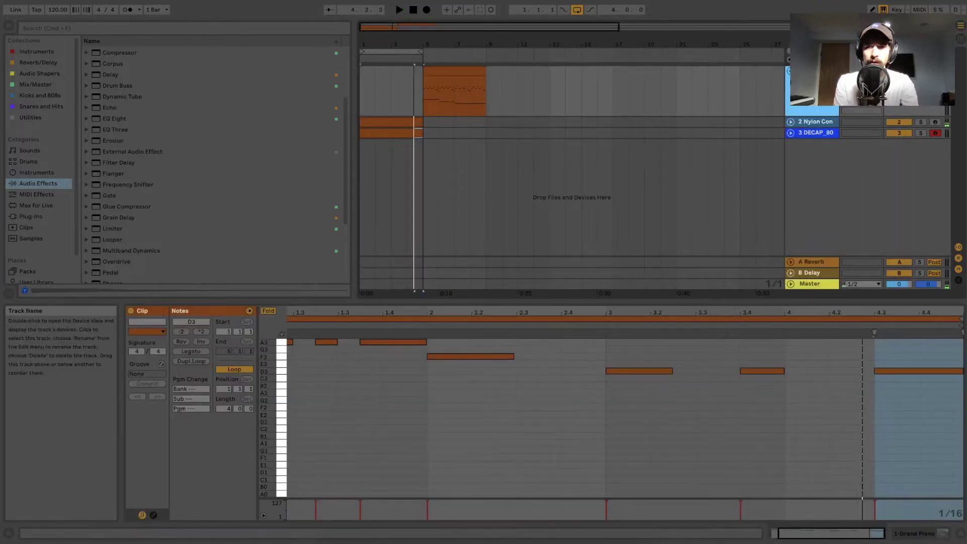
left_click(534, 116)
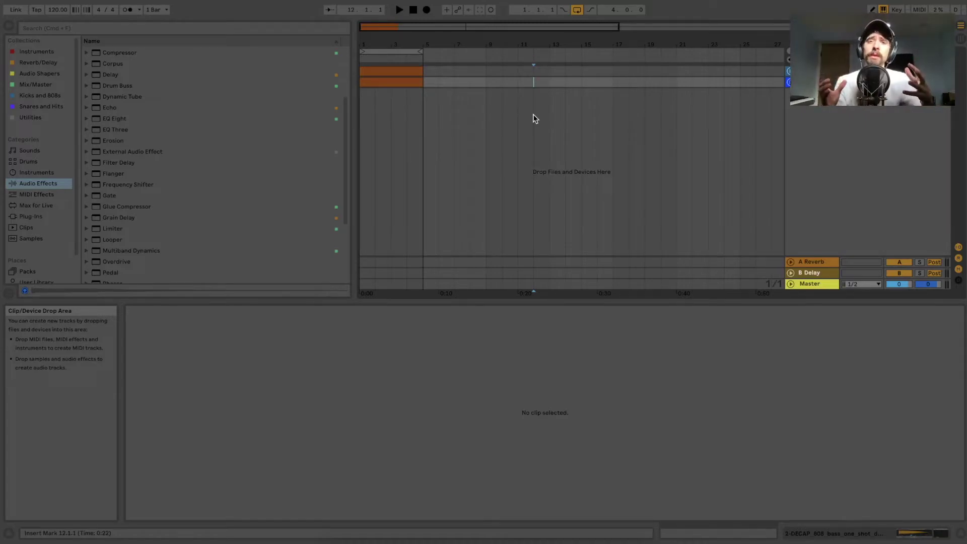
- Drop an empty Drum Rack from Instruments as a new MIDI track and open Splice
left_click(36, 172)
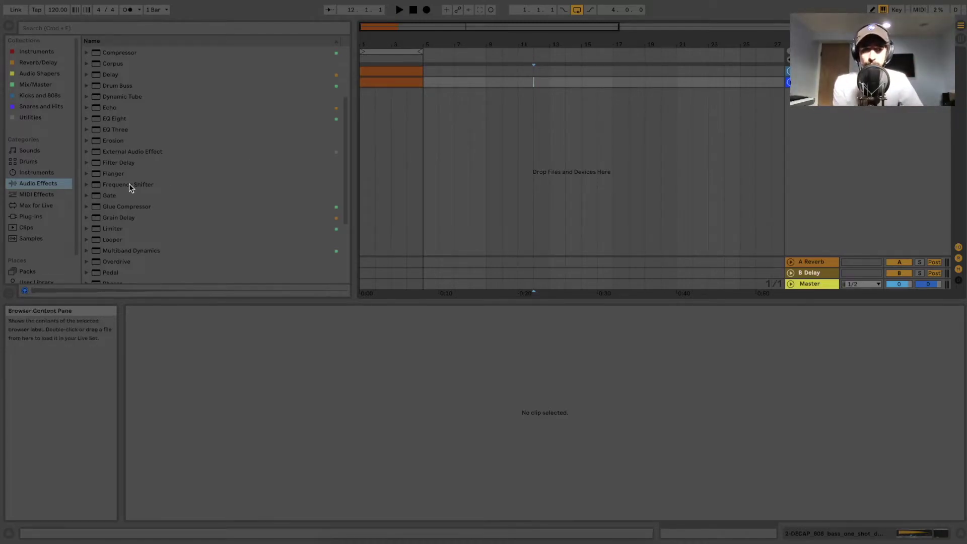
left_click_drag(117, 73, 703, 207)
left_click_drag(866, 146, 866, 147)
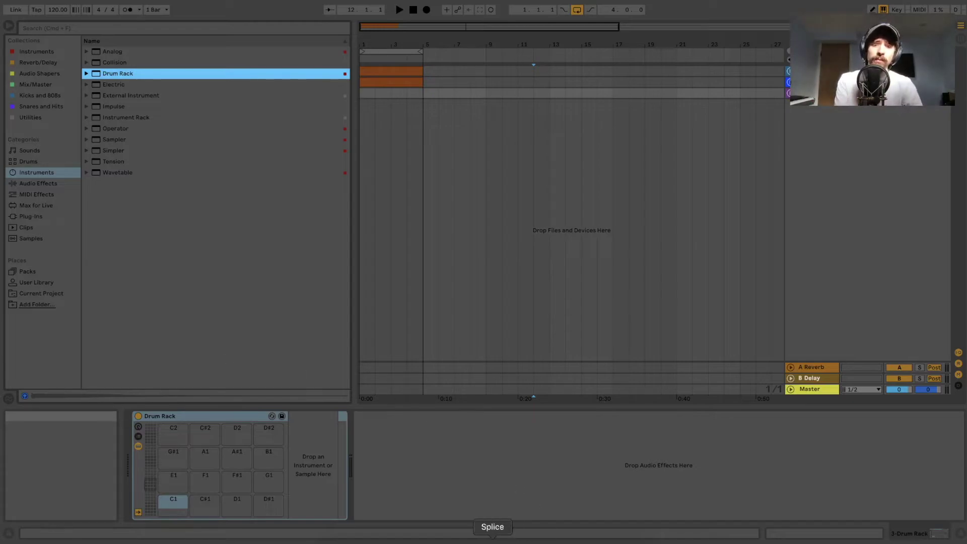
left_click(493, 535)
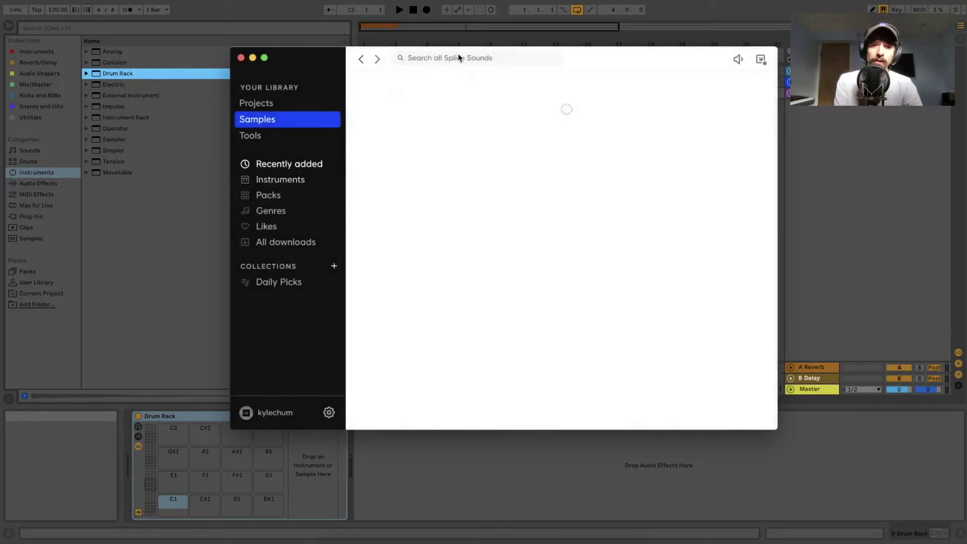
- Bring the LAXCITY vocal one-shot from Splice into the song and close Splice
left_click_drag(623, 58, 861, 69)
left_click_drag(654, 146, 369, 213)
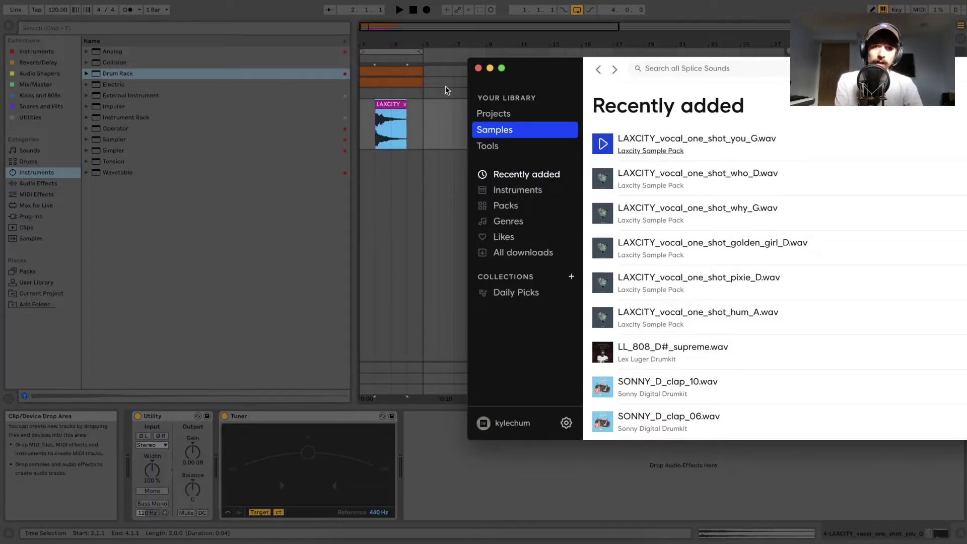
left_click(477, 68)
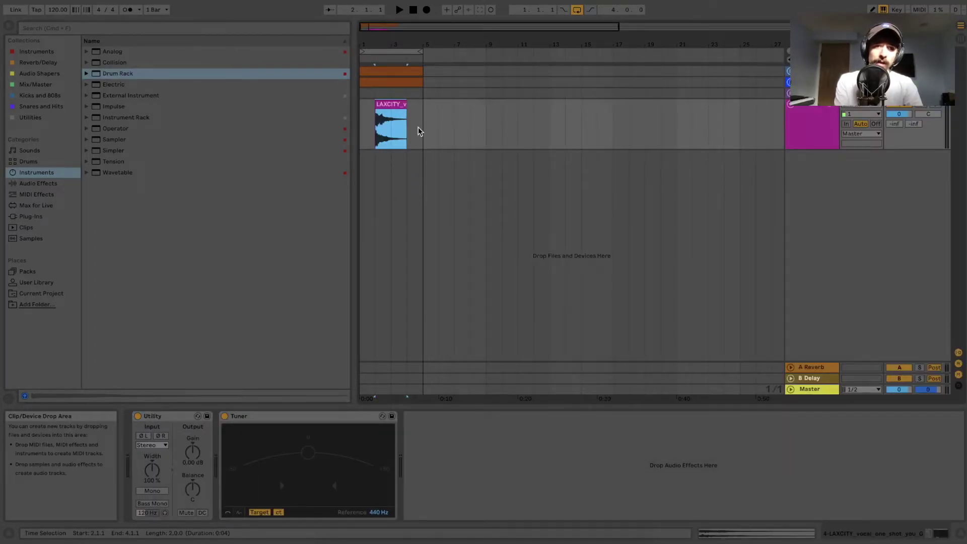
- Give the vocal clip a long, steep fade-out and trim it to end at bar 3
key("plus")
key("plus")
key("plus")
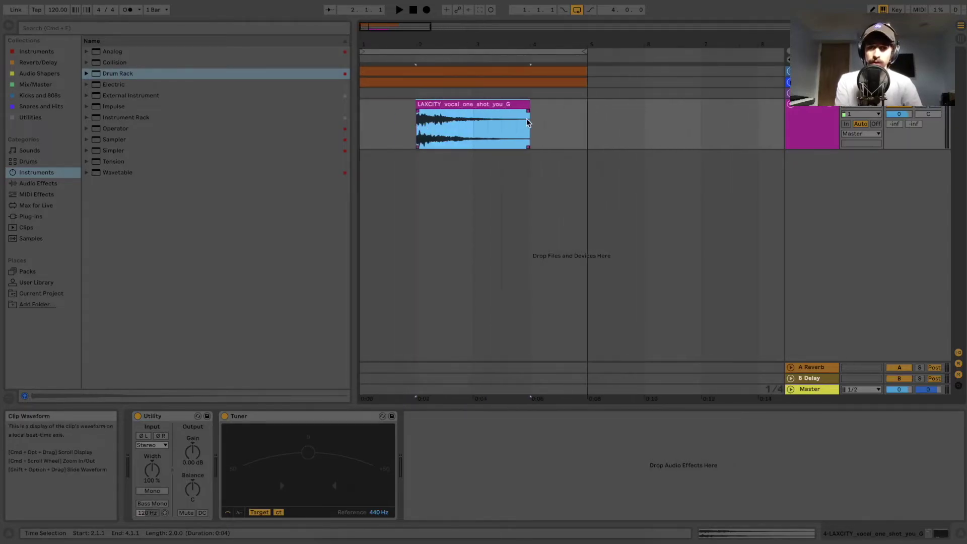
left_click(530, 111)
left_click_drag(527, 110, 442, 107)
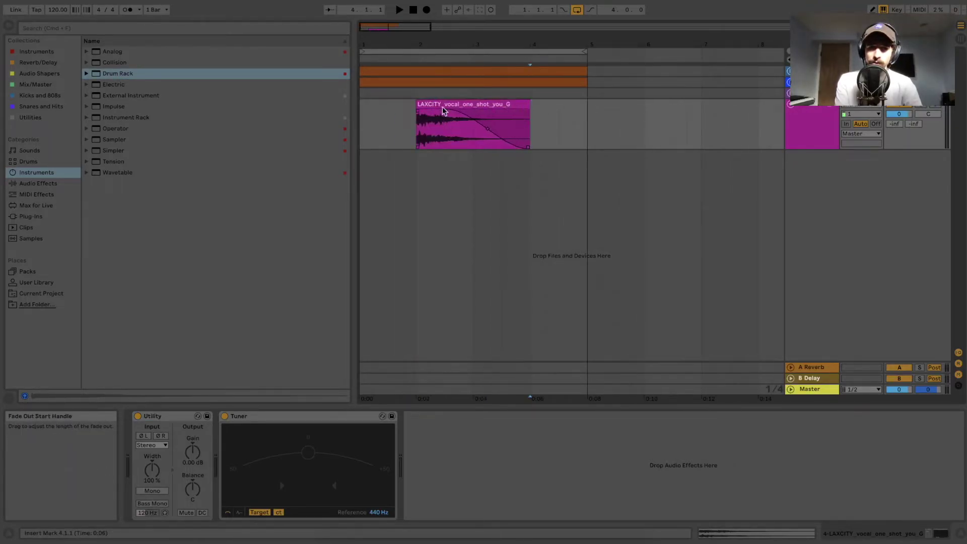
left_click_drag(488, 129, 478, 141)
left_click_drag(522, 103, 561, 103)
- Delete the trial vocal track
left_click(791, 82)
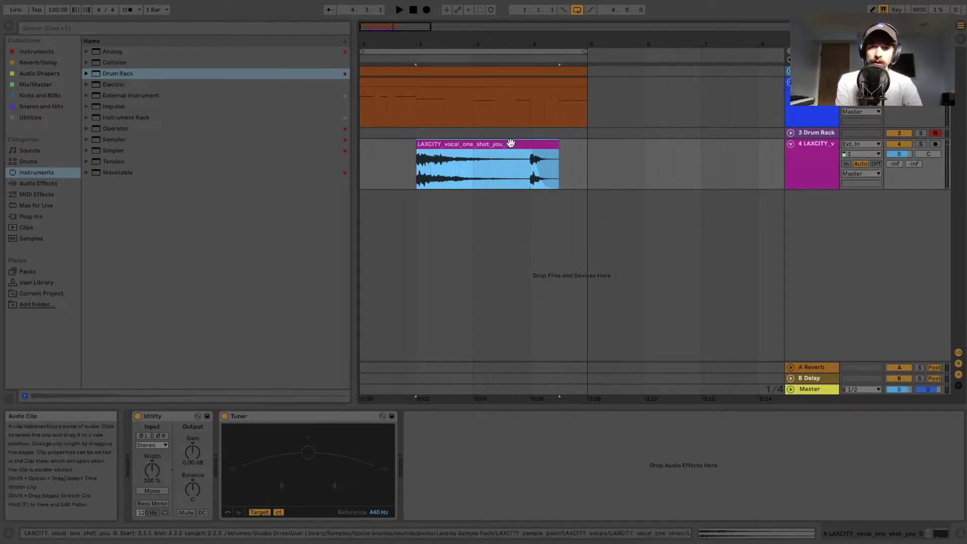
left_click(510, 144)
left_click(808, 148)
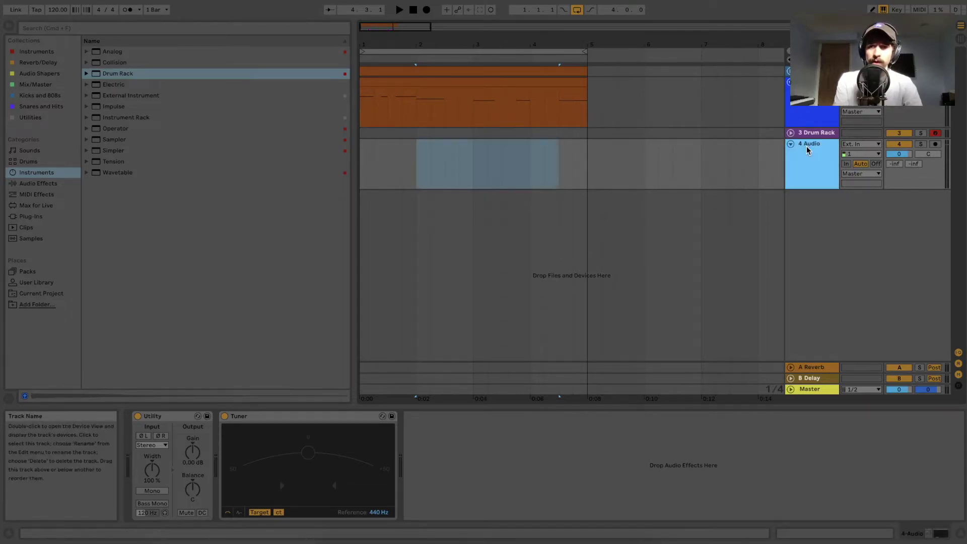
key("Delete")
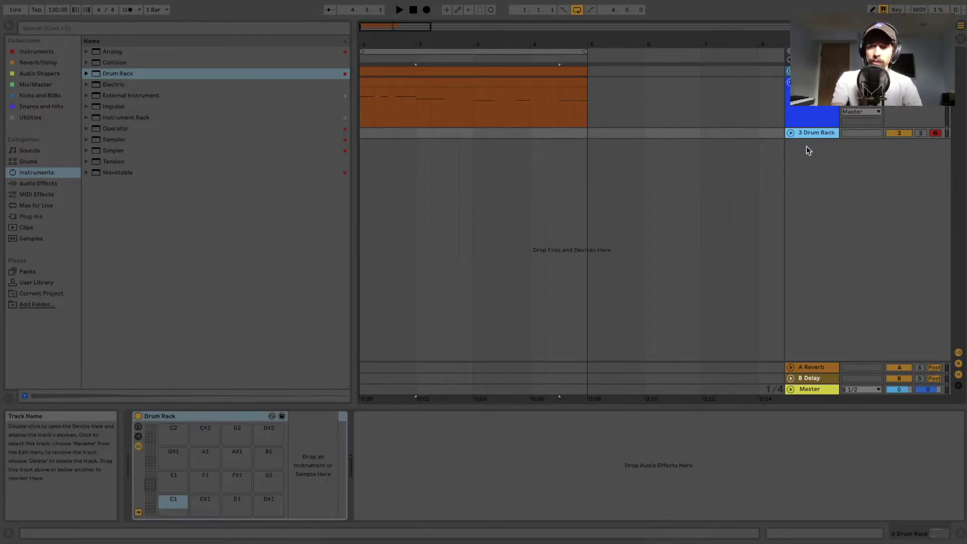
right_click(492, 171)
- Set the loop to bars 1–5, browse Splice's Instruments > Drums samples, then close Splice
left_click(454, 176)
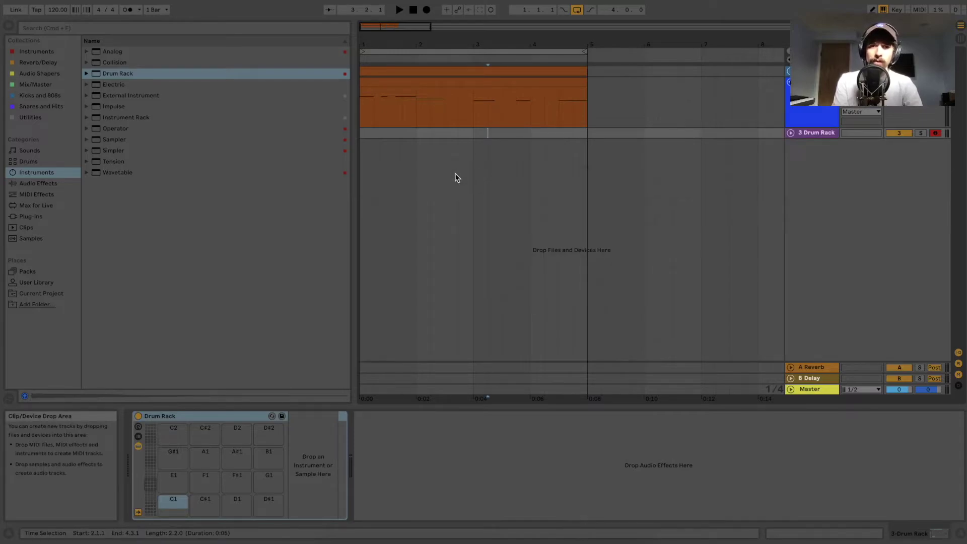
left_click(487, 49)
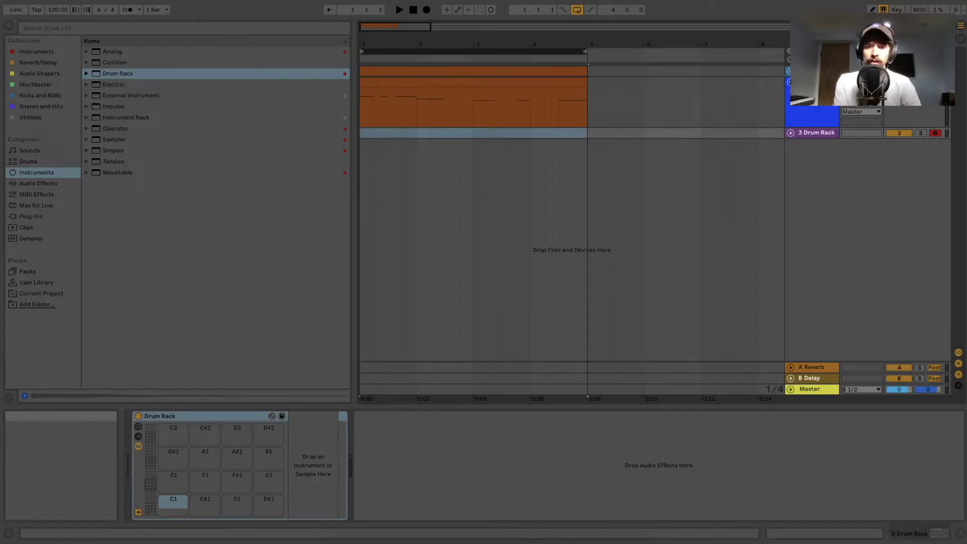
left_click(492, 539)
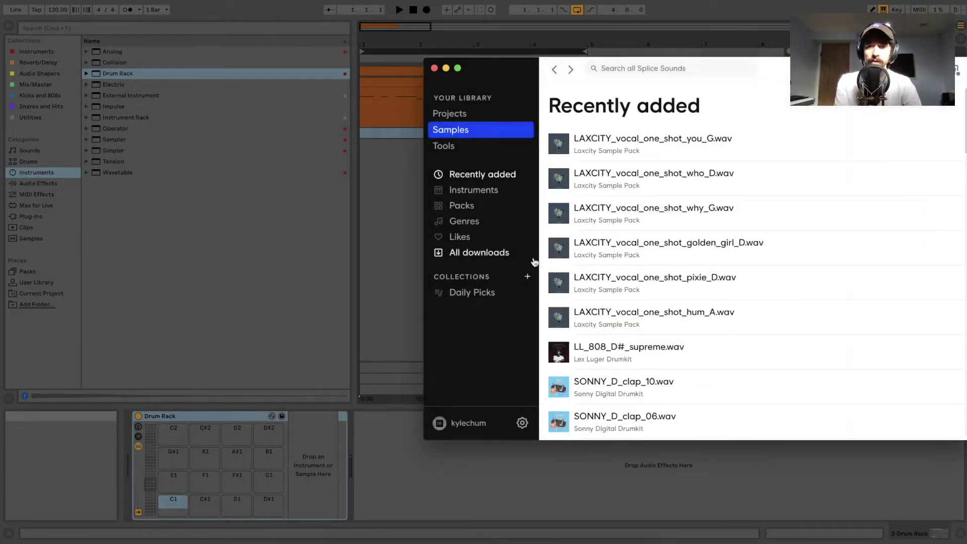
left_click(481, 191)
left_click(562, 166)
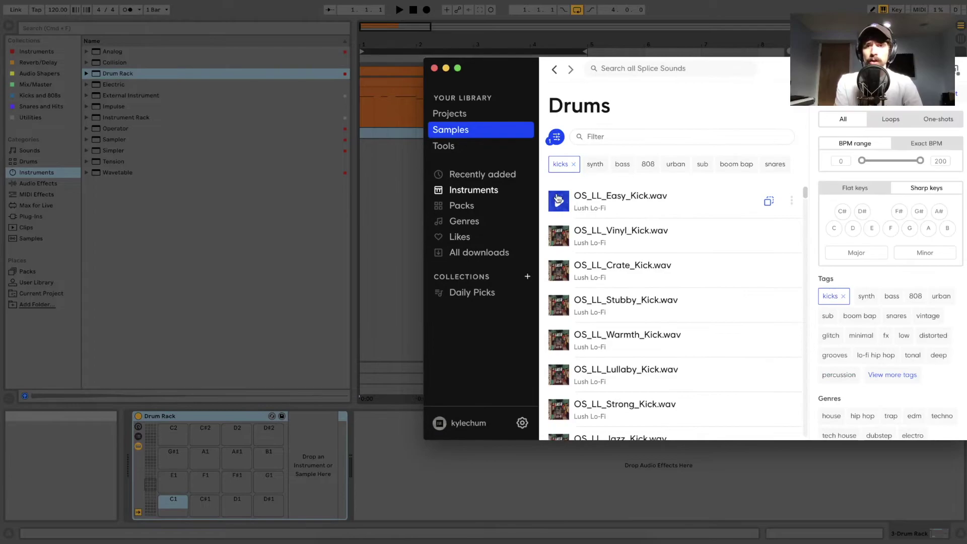
left_click(434, 68)
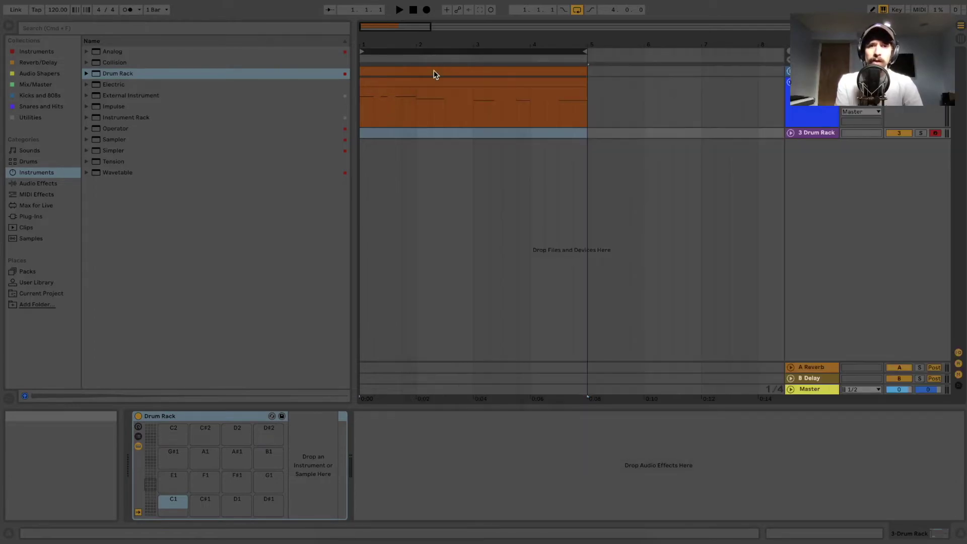
left_click(28, 96)
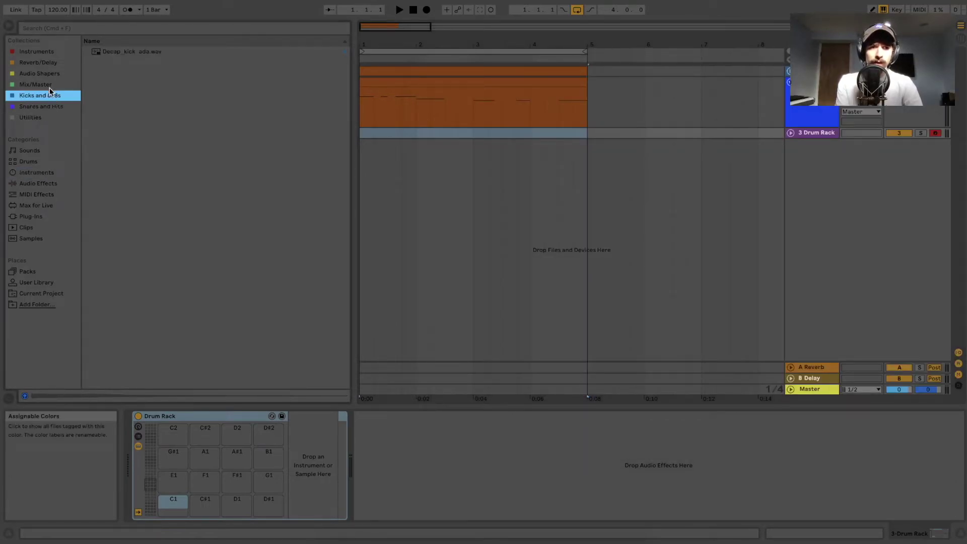
- Load Decap_kick_ada.wav from Kicks and 808s onto Drum Rack pad C-2
left_click(46, 183)
right_click(127, 110)
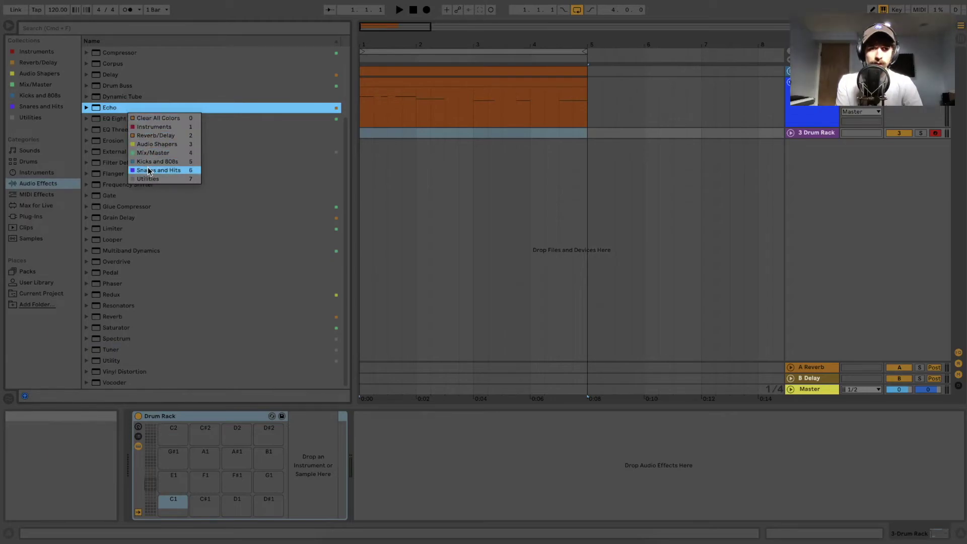
left_click(14, 102)
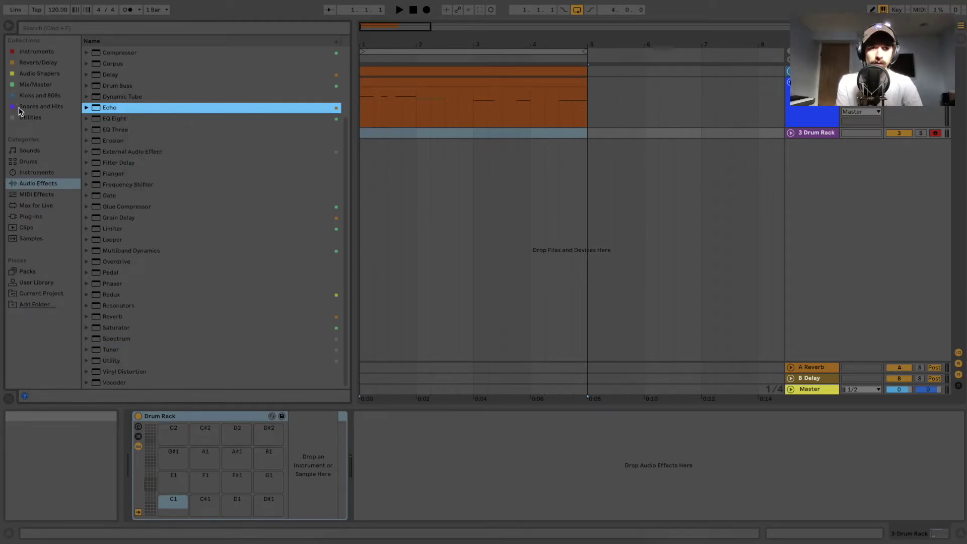
left_click(21, 106)
left_click(74, 97)
left_click(74, 42)
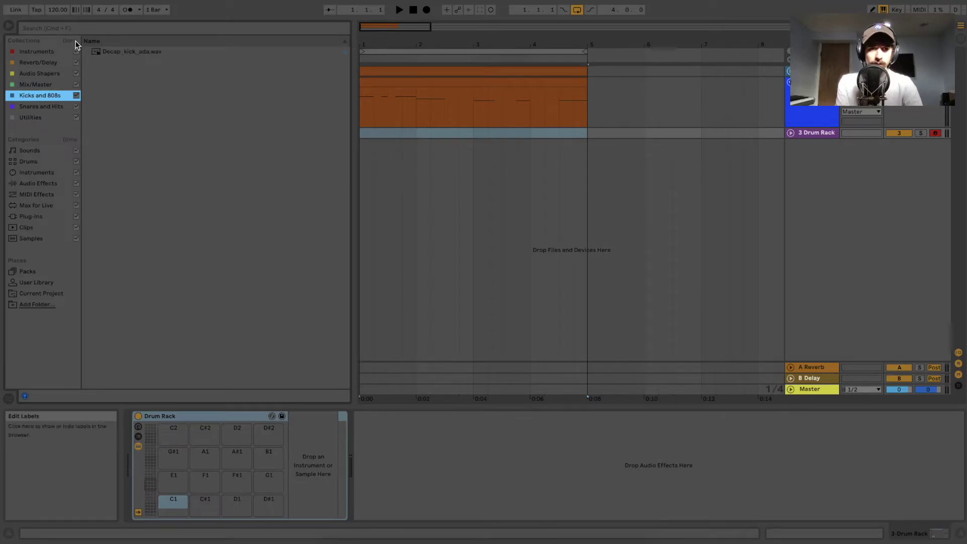
double_click(102, 51)
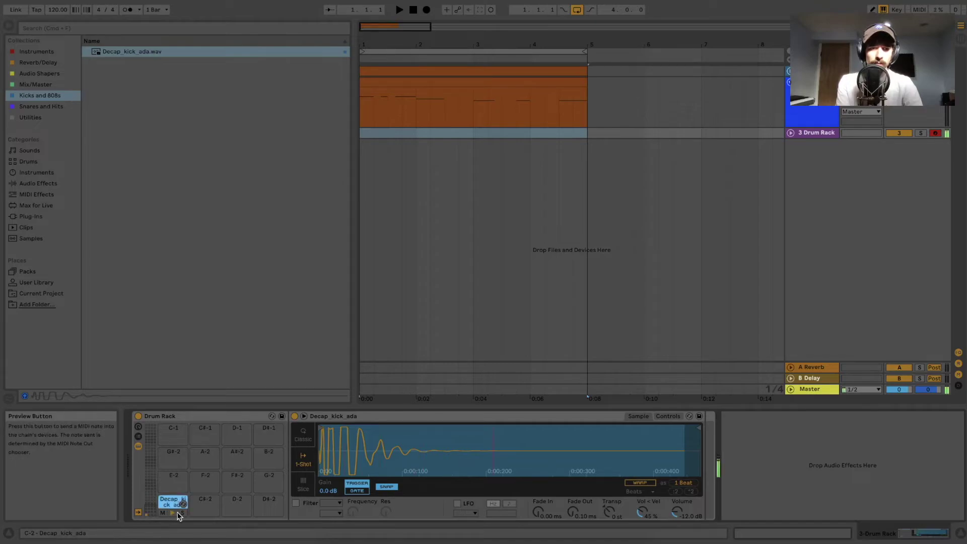
- Audition Snares and Hits samples and drop UZ_snare_one_shot_rim.wav onto pad D-2
left_click(209, 508)
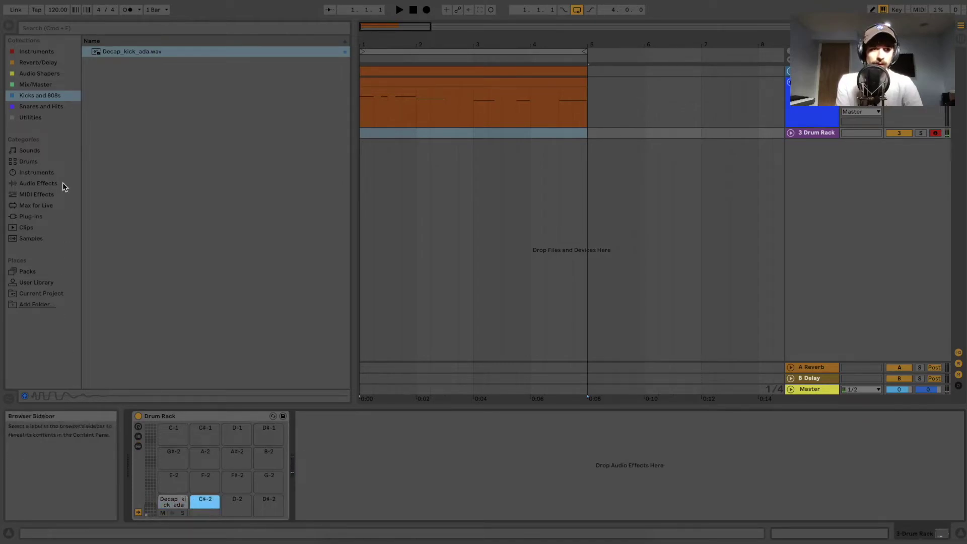
left_click(35, 107)
left_click(107, 63)
left_click(119, 53)
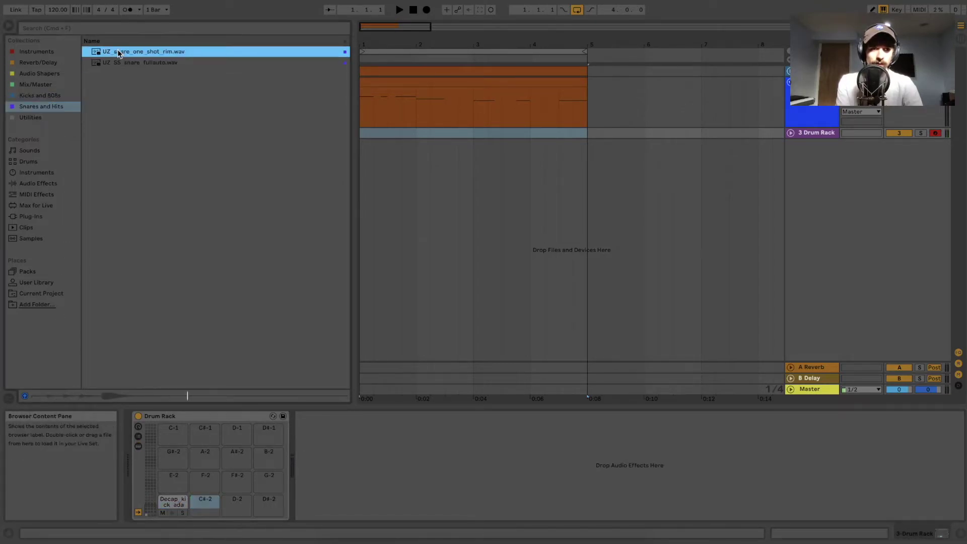
left_click(120, 62)
left_click_drag(124, 52, 246, 501)
- Expand the User Library's Samples folder and check its Studio Drive location in Preferences > Library without changing it
left_click(37, 283)
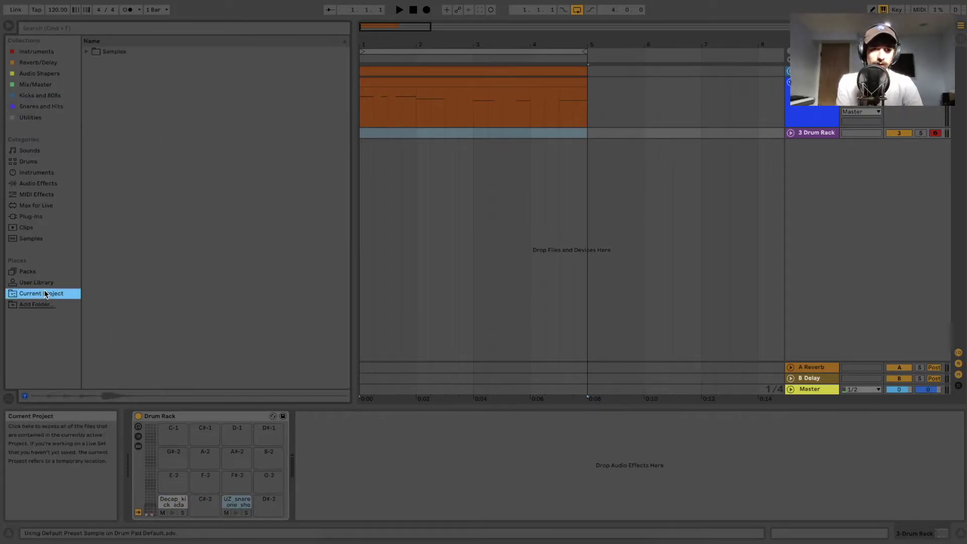
left_click(86, 95)
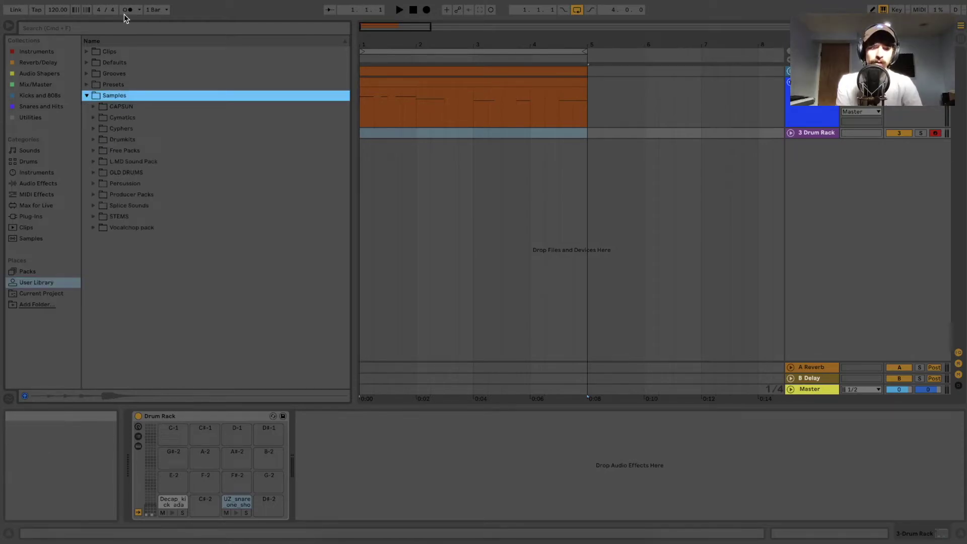
key("super+comma")
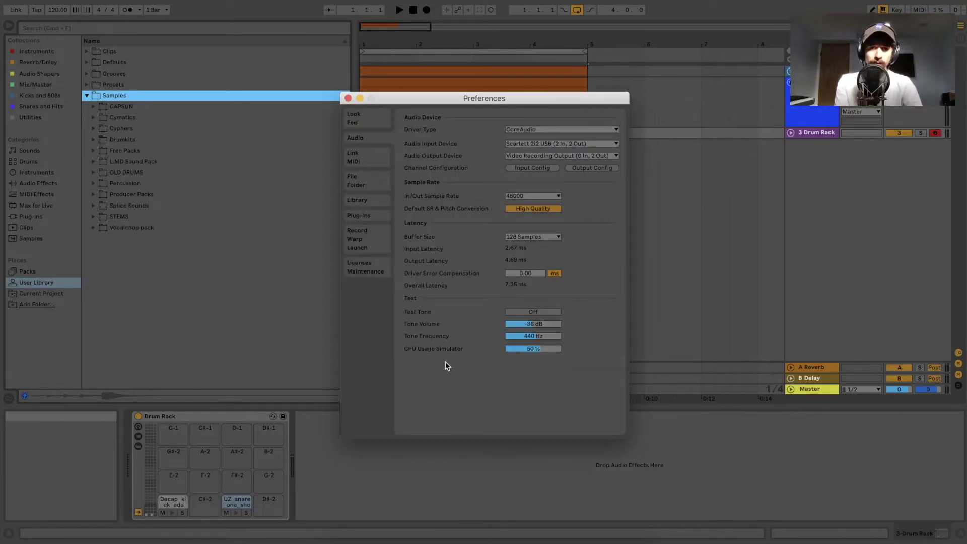
left_click(363, 201)
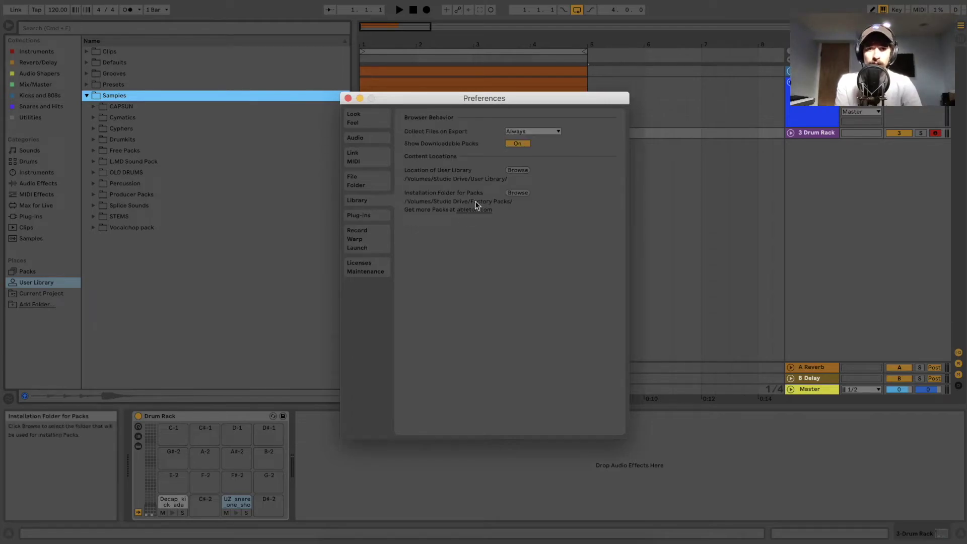
left_click(524, 171)
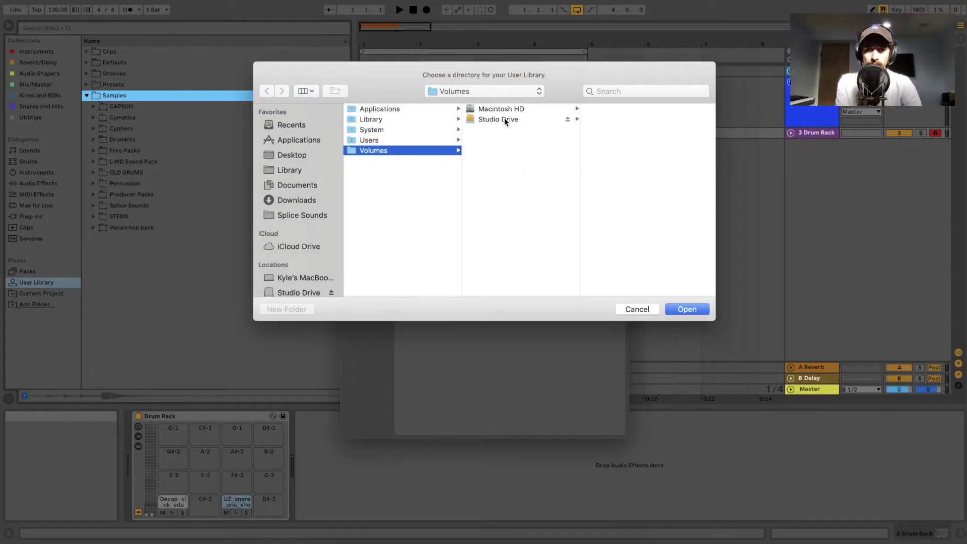
left_click(633, 308)
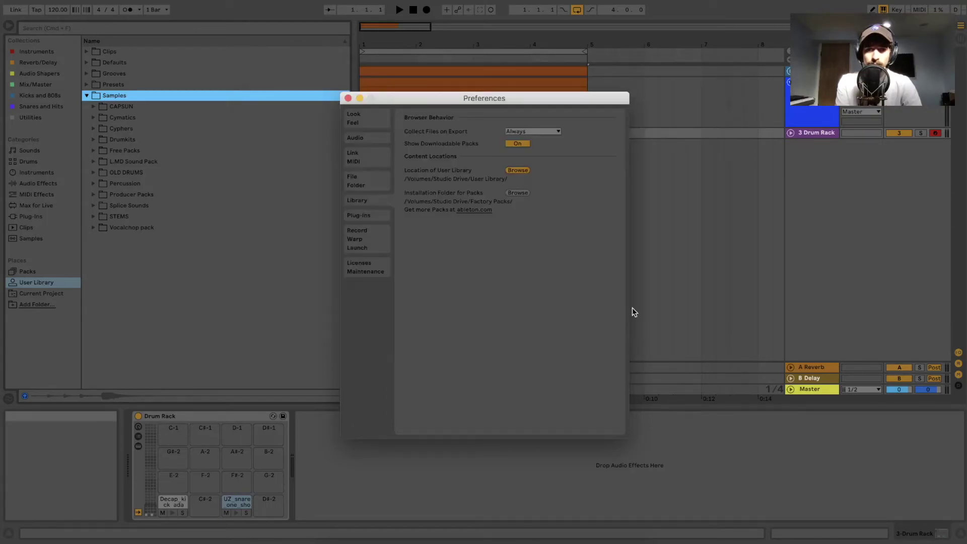
left_click(348, 99)
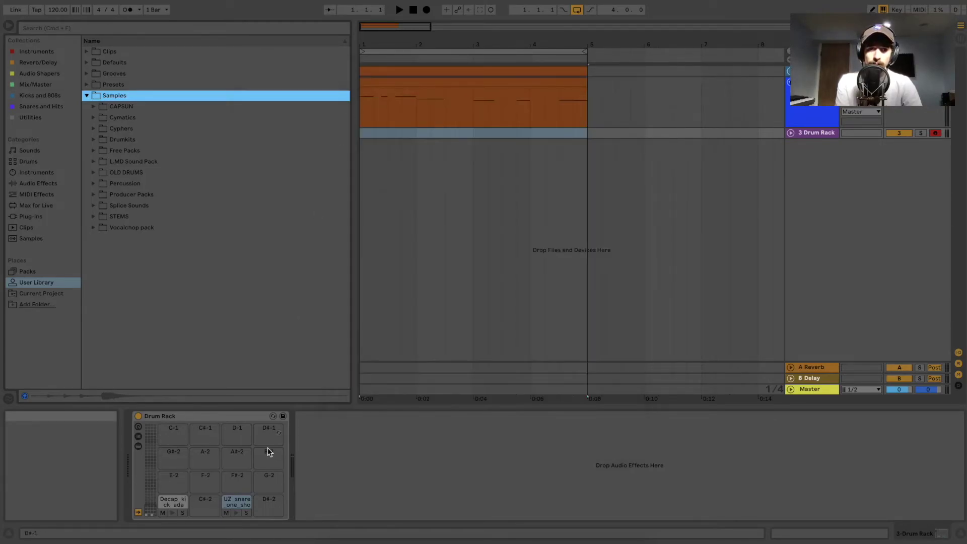
- Put Drip Clap 4 on pad C#-2 and collapse the Claps, Cymatics and Samples folders
left_click(236, 502)
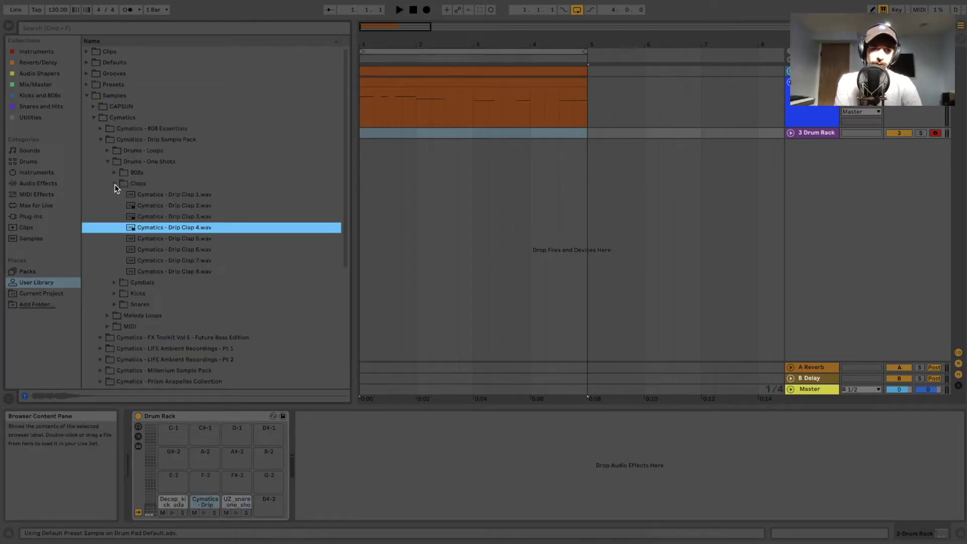
left_click(115, 183)
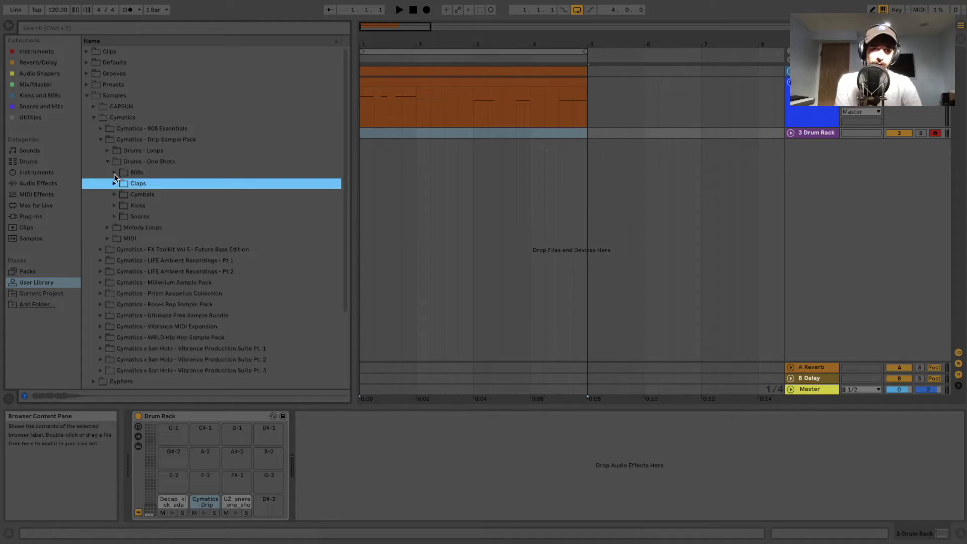
left_click(107, 161)
left_click(94, 117)
left_click(86, 95)
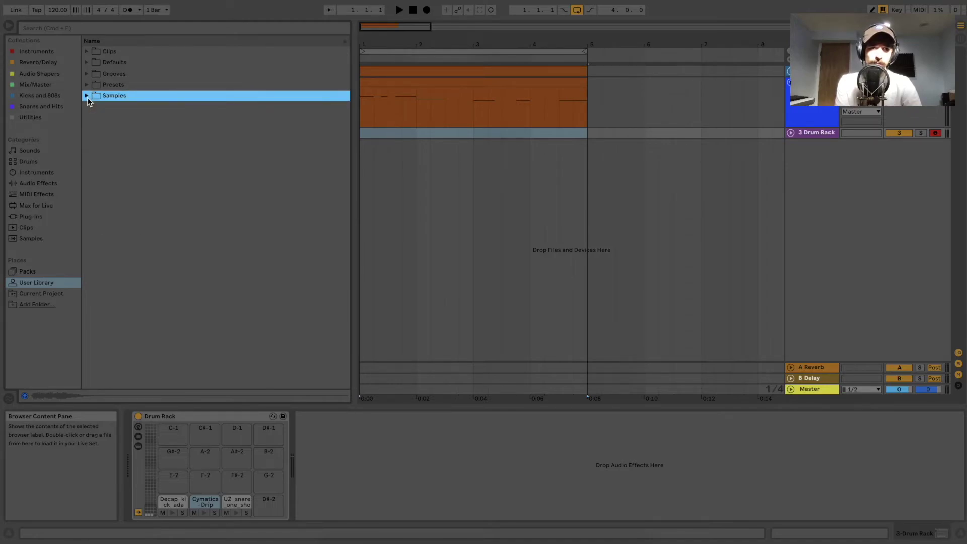
- Insert an empty MIDI clip over bars 1–5 on the Drum Rack track
left_click_drag(579, 138, 376, 139)
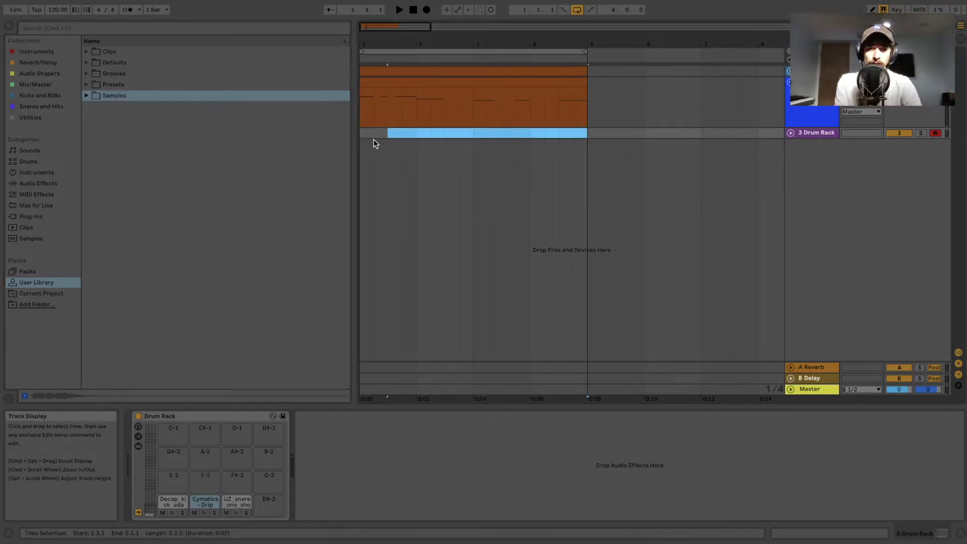
left_click(382, 137)
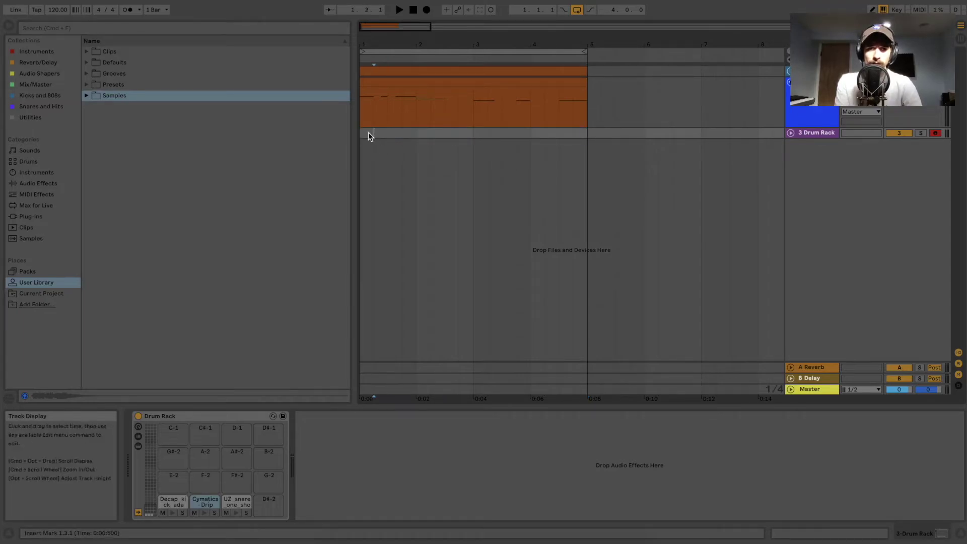
left_click_drag(368, 133, 581, 135)
right_click(582, 135)
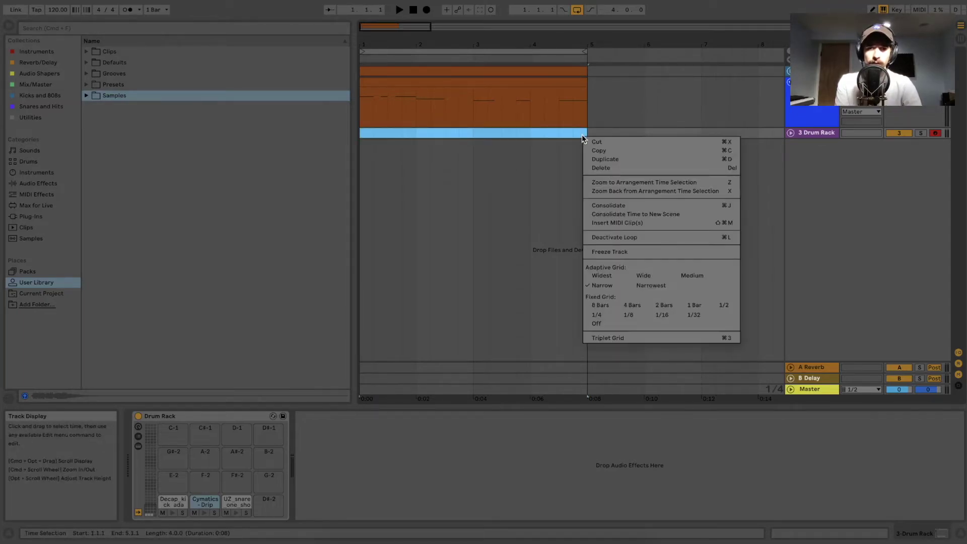
left_click(609, 218)
- Preview the kick, clap and rim snare pads, then add a kick note at 1.1.1
left_click(355, 361)
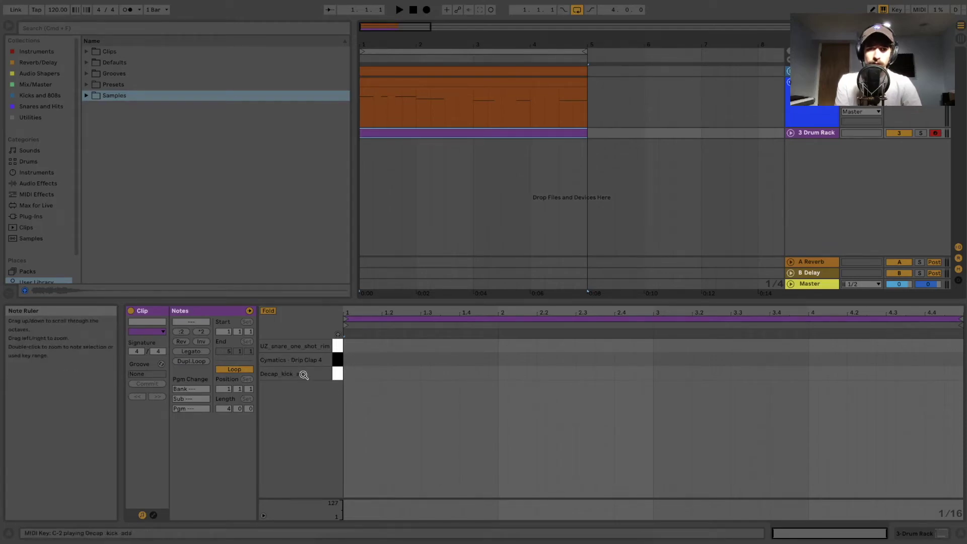
left_click(338, 373)
left_click(336, 362)
left_click(337, 366)
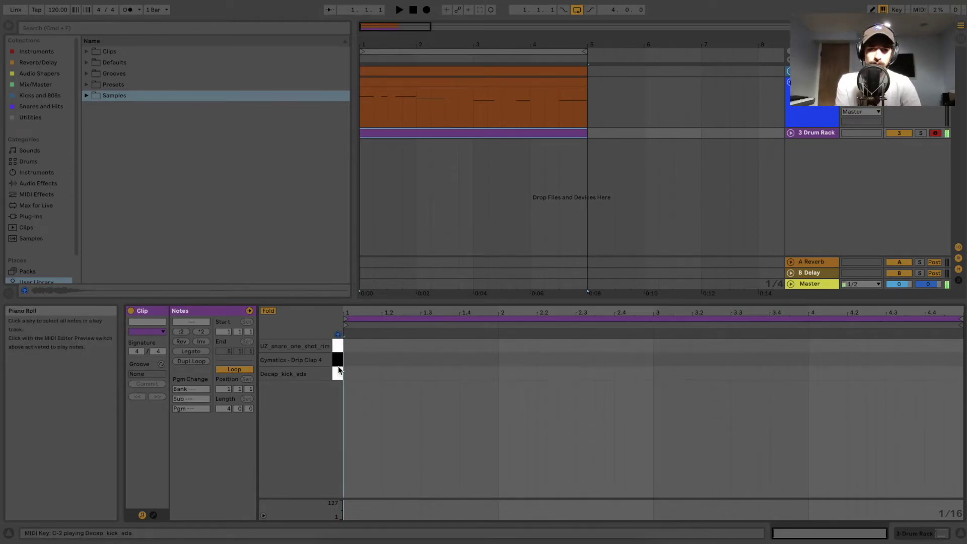
double_click(347, 376)
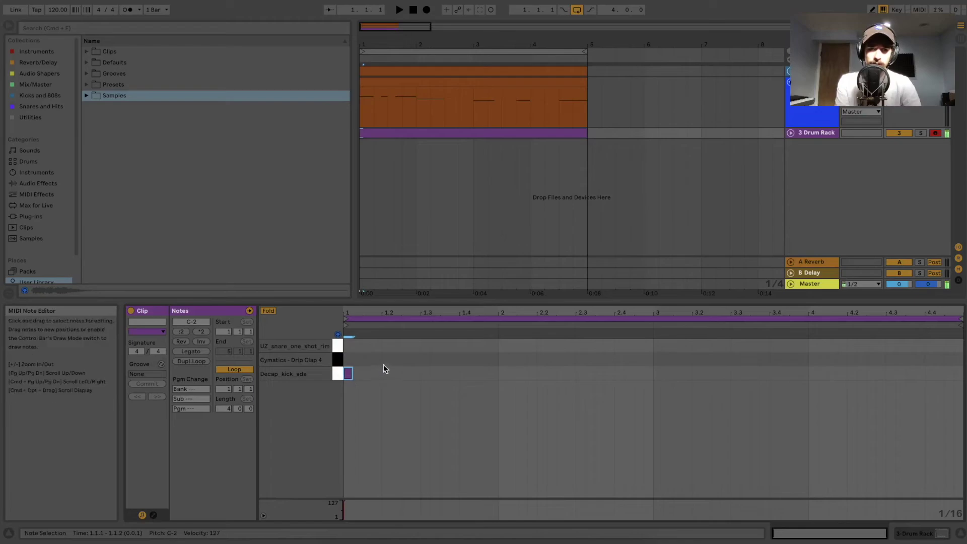
- Add kick notes at 1.2.3, 1.3.3 and 2.1.1 while the clip plays
key("space")
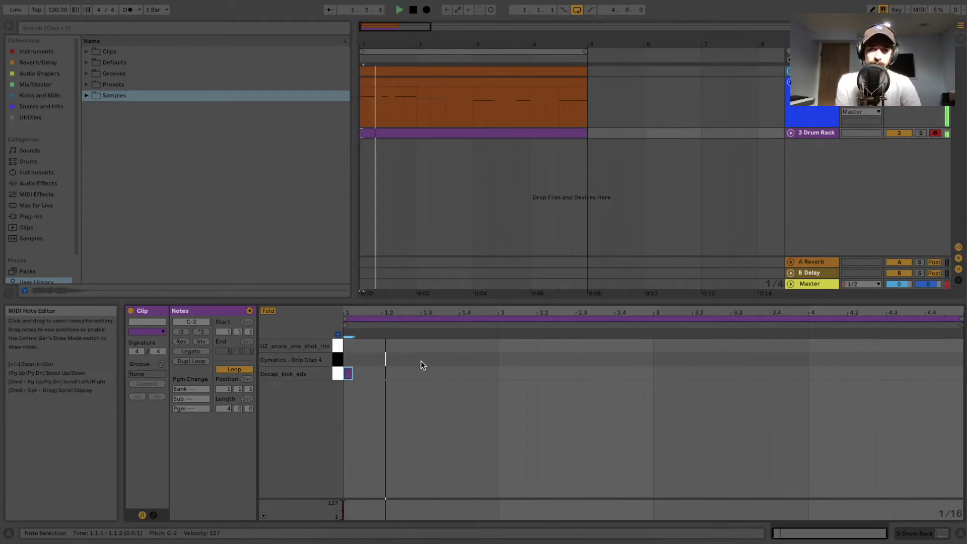
left_click(790, 135)
left_click(791, 133)
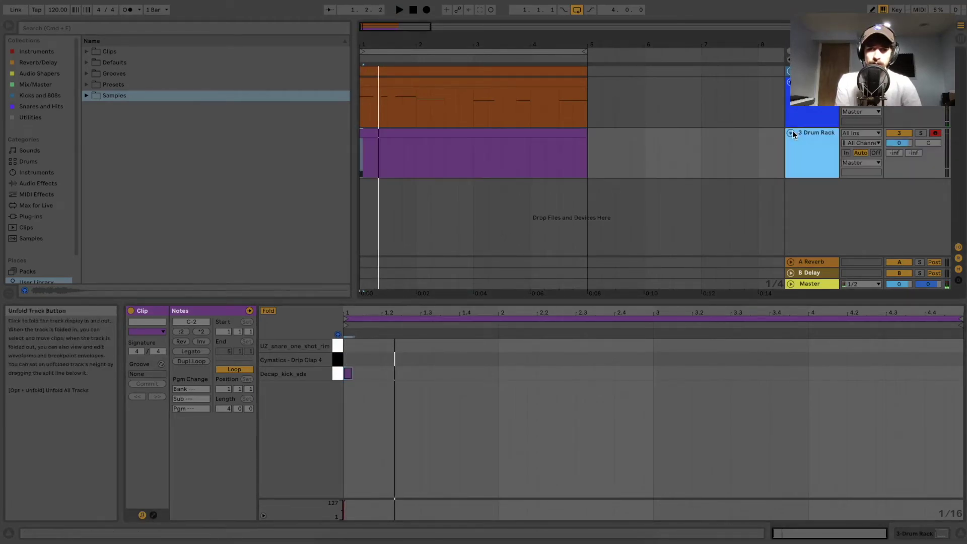
scroll(575, 137, "up", 5)
scroll(575, 137, "down", 5)
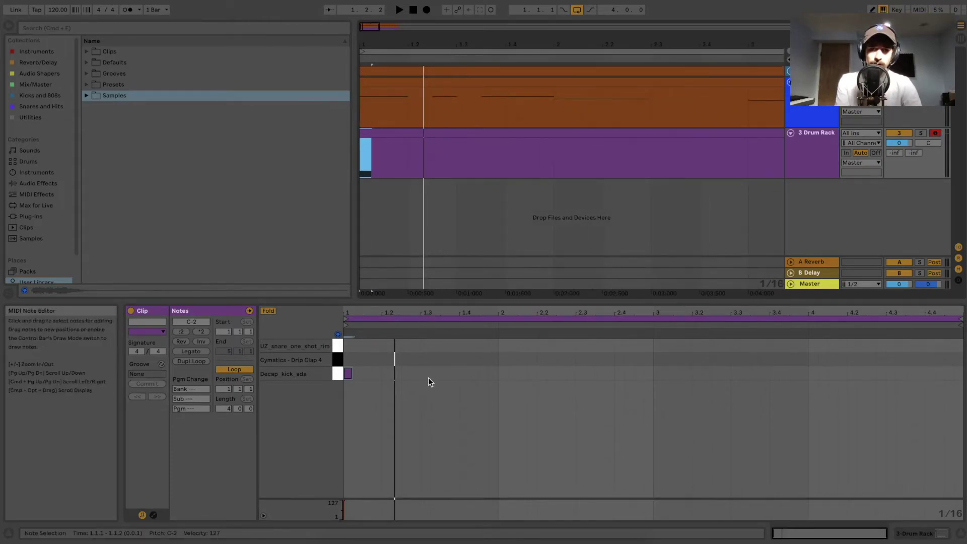
double_click(408, 374)
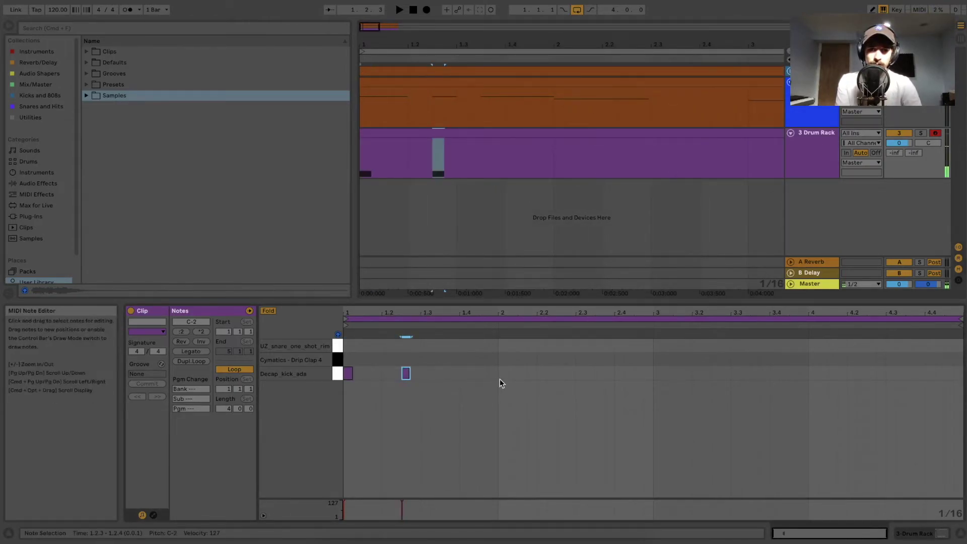
double_click(463, 373)
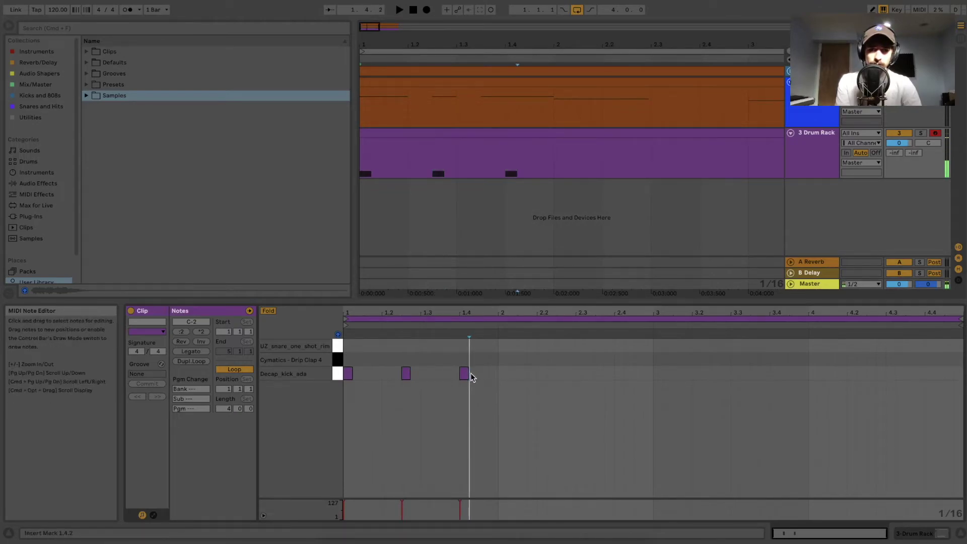
left_click_drag(465, 374, 447, 374)
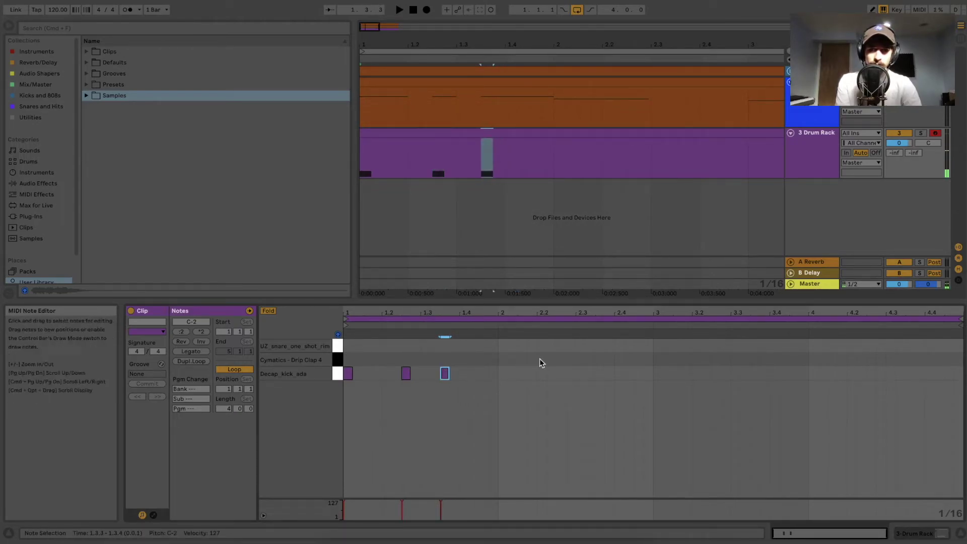
double_click(503, 373)
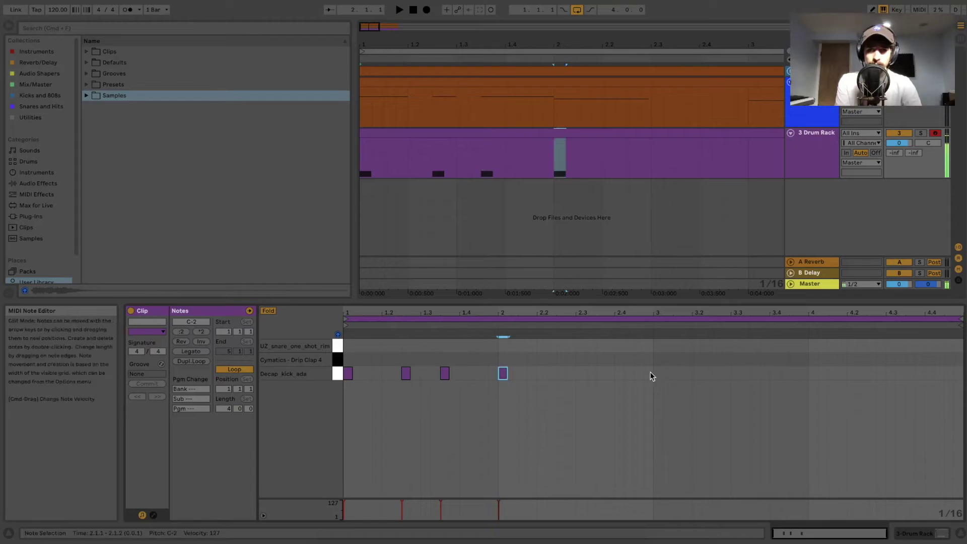
- Add kicks around 3.1, 3.4 and 4.3, plus a clap on bar 4's third beat
double_click(678, 373)
left_click_drag(678, 373, 658, 373)
double_click(746, 373)
left_click_drag(745, 374, 775, 373)
double_click(891, 373)
double_click(891, 359)
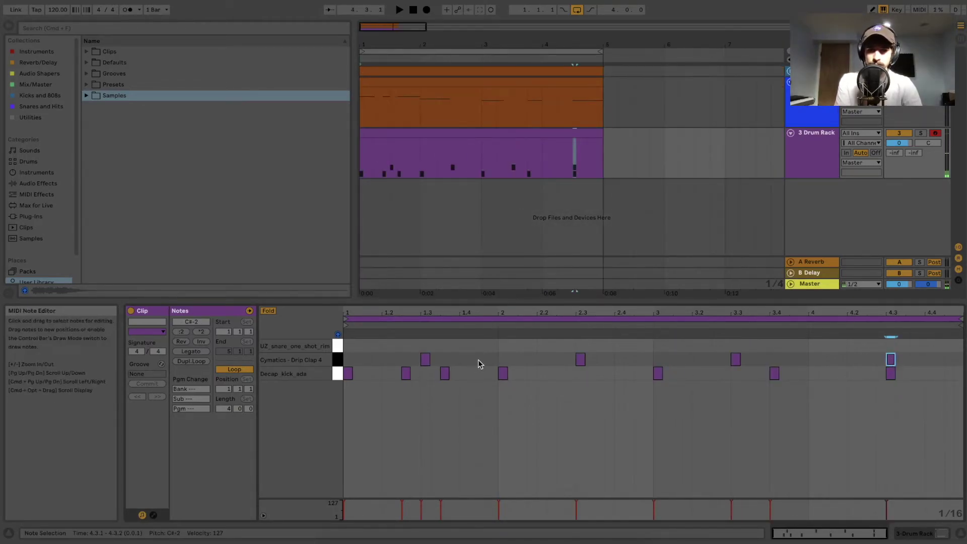
- Add rim snares at about 1.4.2, 2.1.3, 3.4.3 and 4.1.3, then play the beat
double_click(459, 346)
left_click_drag(460, 346, 482, 346)
double_click(522, 345)
double_click(794, 346)
double_click(832, 345)
right_click(832, 346)
key("Escape")
key("space")
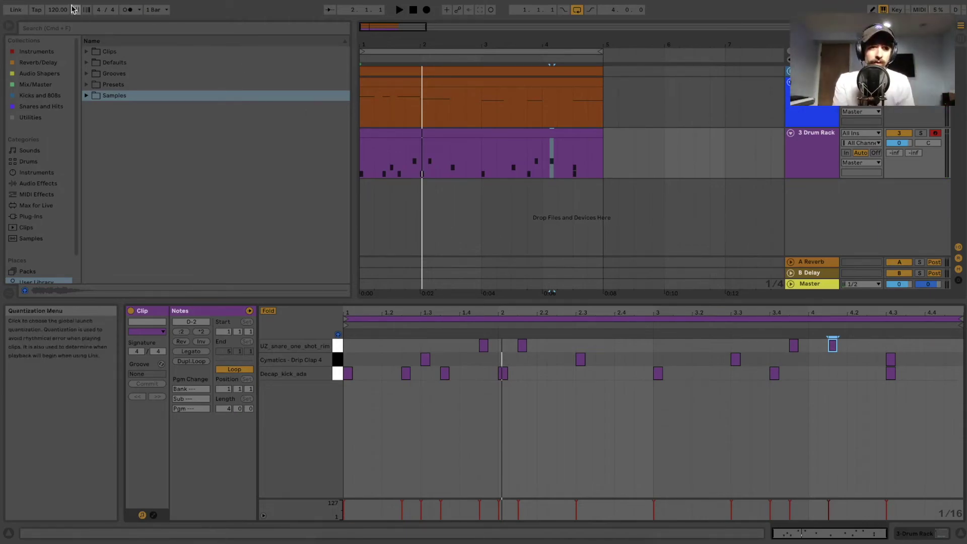
- Set the project tempo to 140 BPM and play the beat to audition it
left_click(56, 11)
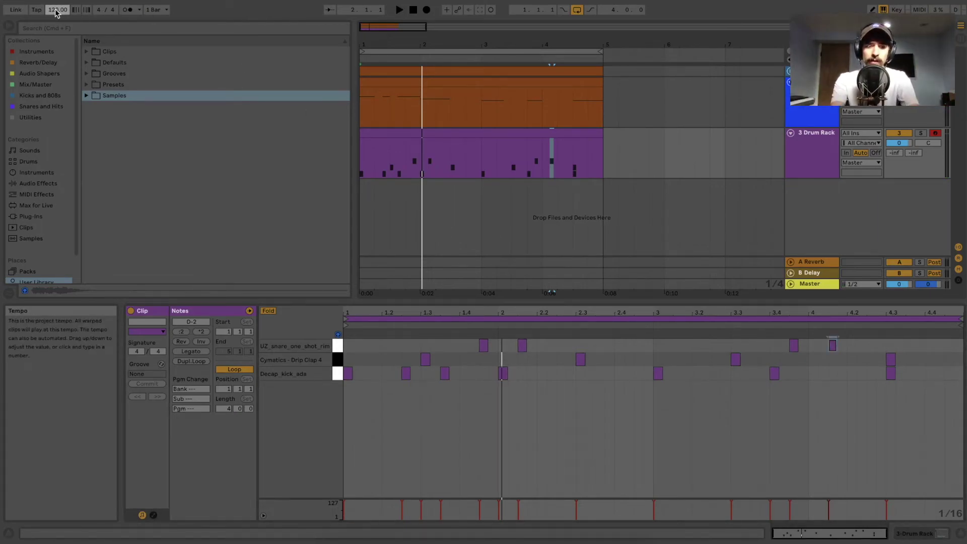
type("140")
key("Return")
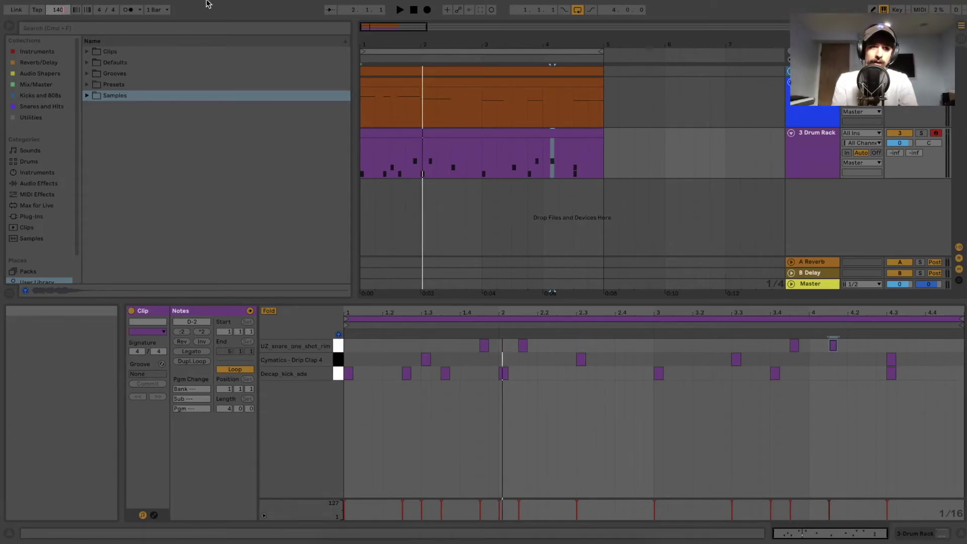
key("space")
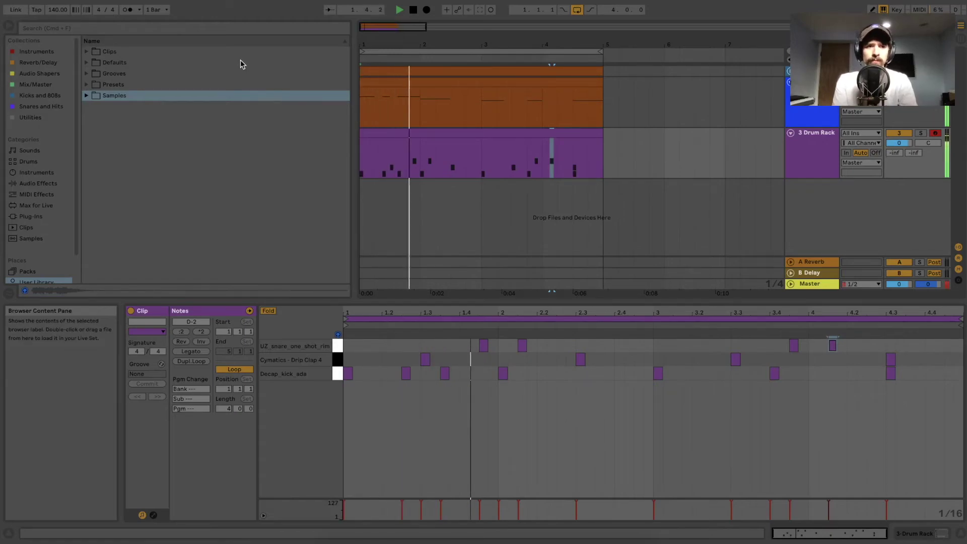
key("space")
- Lower the tempo to 135 BPM, replay the beat, and fold the Drum Rack track
left_click_drag(58, 10, 57, 18)
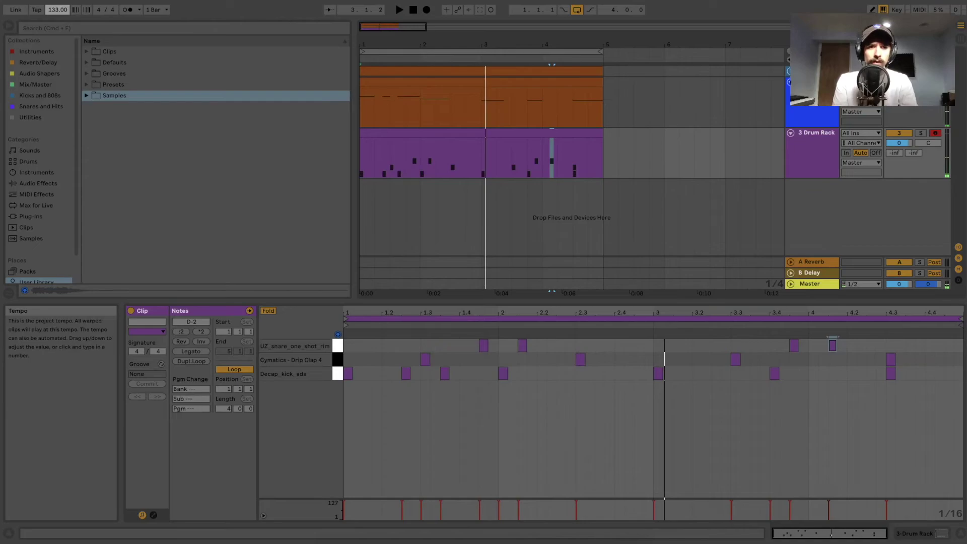
key("space")
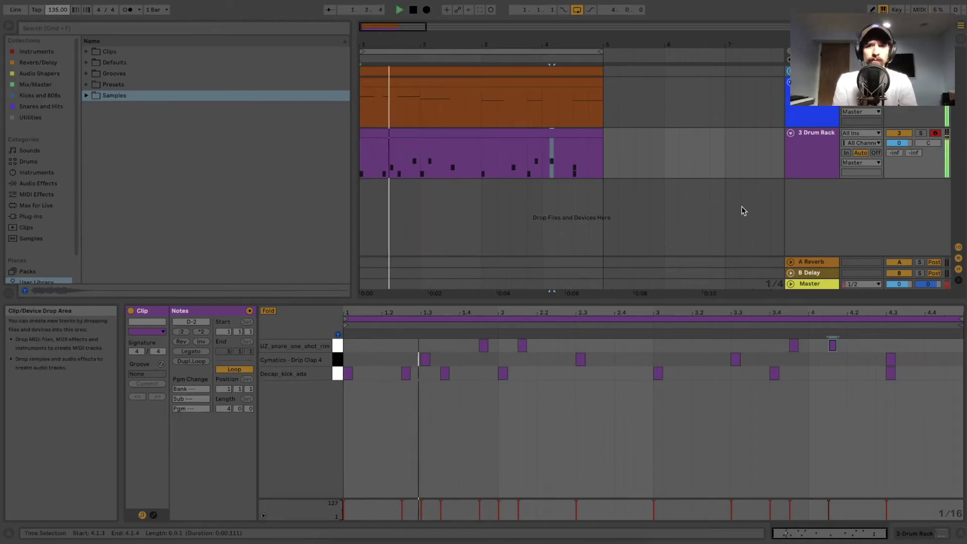
left_click(793, 134)
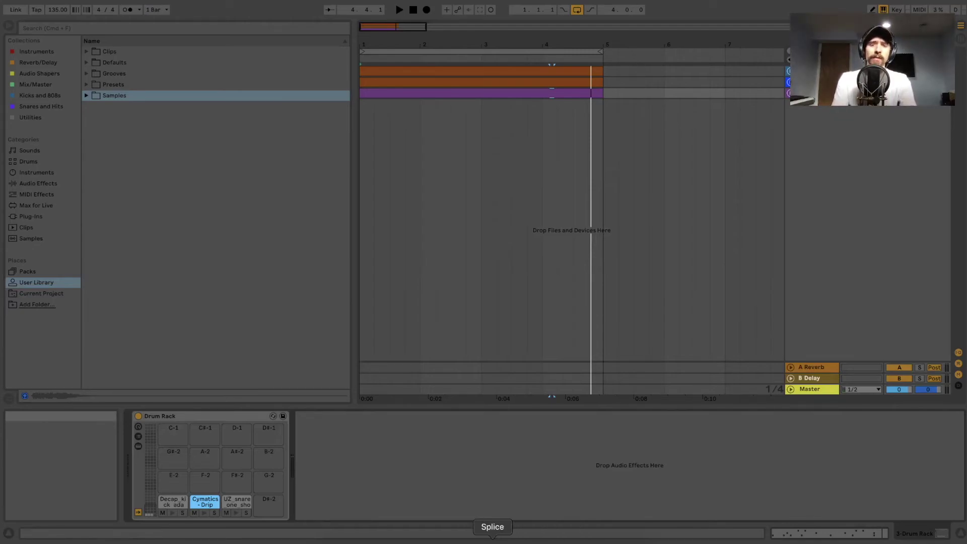
- Add a first note in the closed hi-hat row and set an insert point at beat 4
left_click(493, 539)
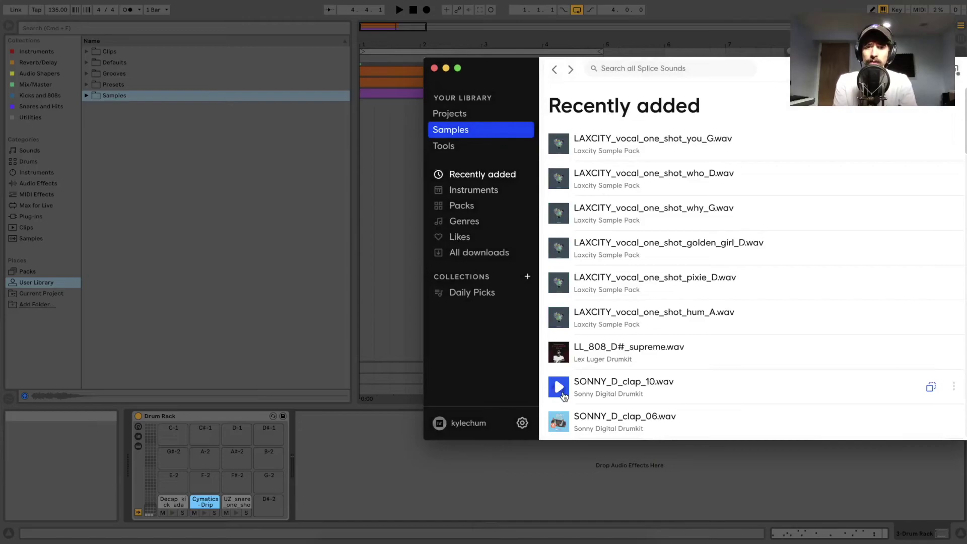
scroll(559, 313, "down", 10)
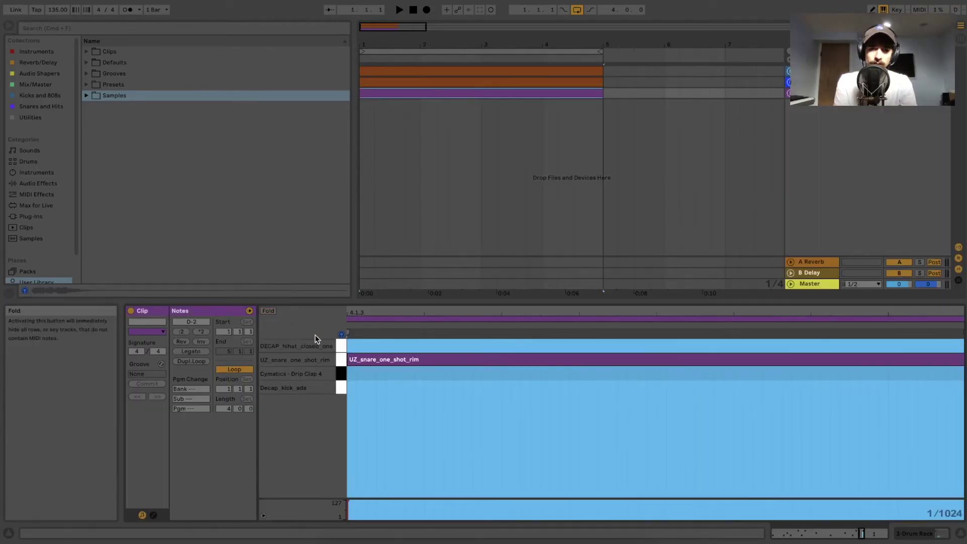
left_click(352, 345)
double_click(358, 344)
key("minus")
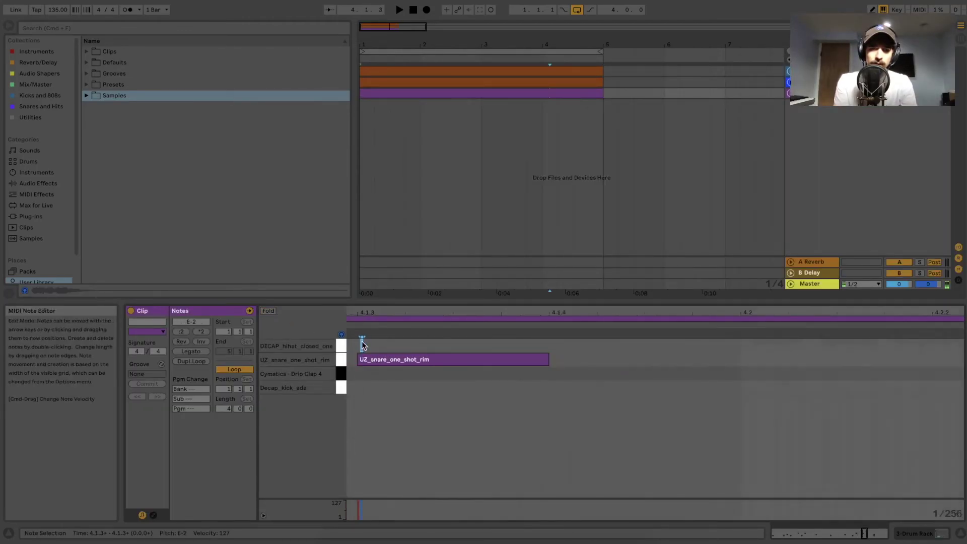
key("minus")
key("minus")
key("minus")
left_click_drag(552, 345, 479, 345)
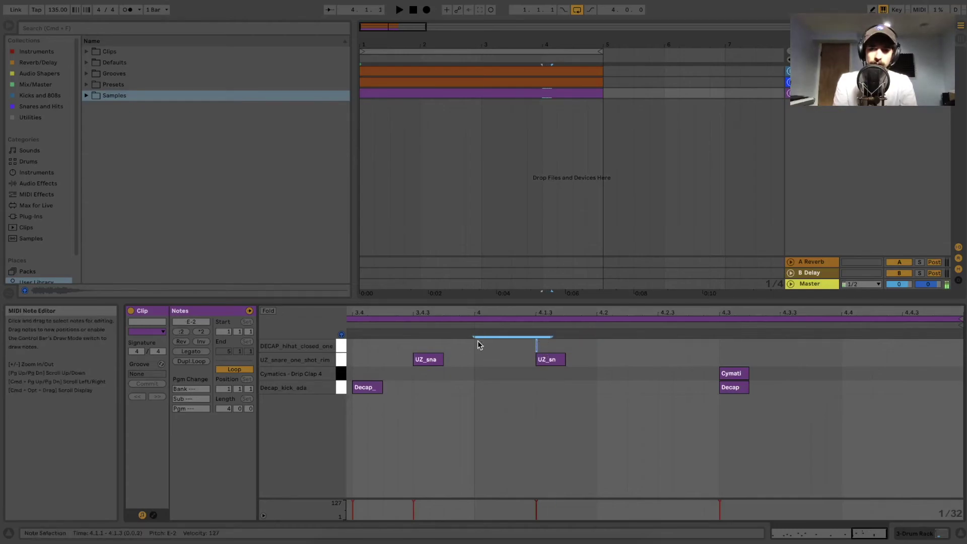
left_click(475, 345)
- Switch the grid to Fixed 1/8 and draw eighth-note hi-hats across the whole clip
right_click(476, 345)
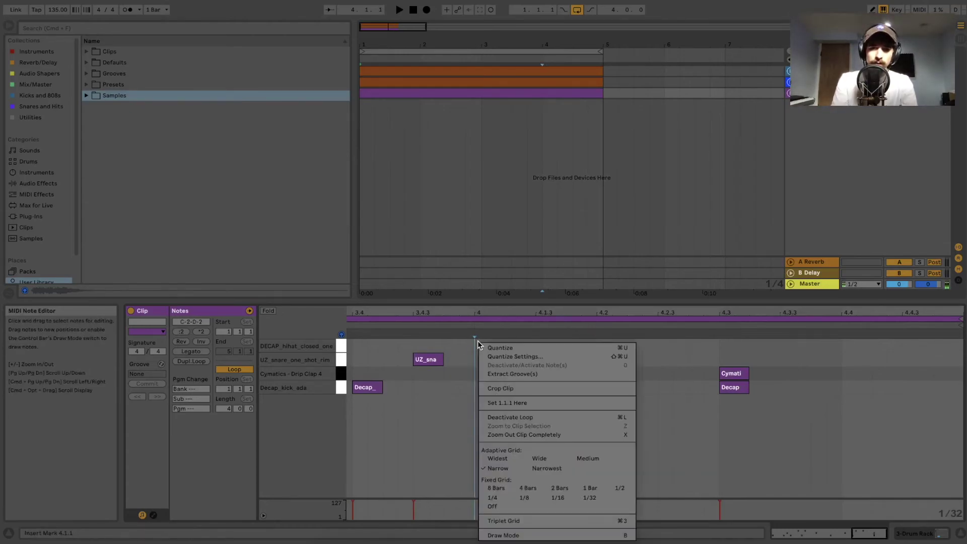
left_click(523, 497)
key("b")
scroll(463, 397, "left", 2)
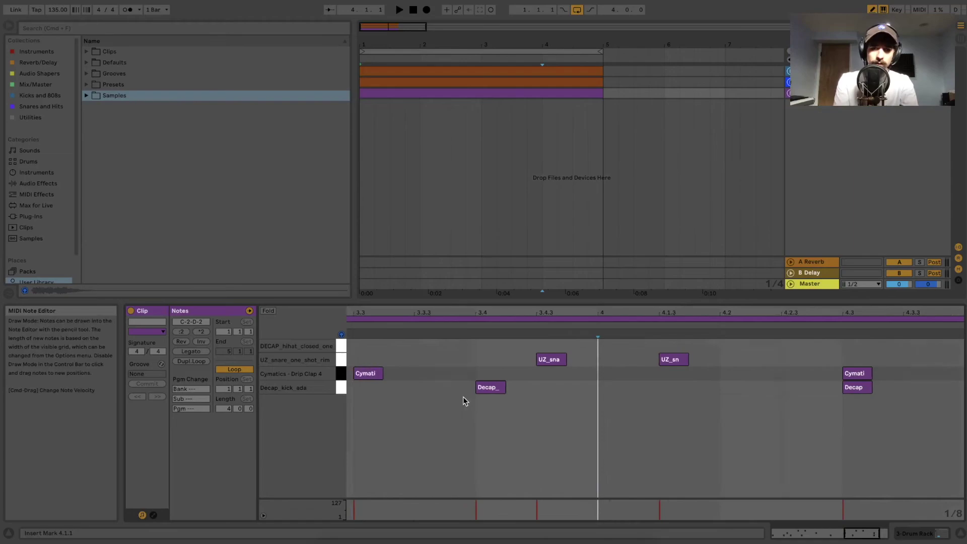
key("minus")
key("minus")
key("minus")
key("minus")
mouse_move(358, 344)
left_mouse_down()
mouse_move(604, 363)
mouse_move(915, 364)
mouse_move(950, 373)
left_mouse_up()
- Play the beat back to hear the new hi-hat pattern
key("space")
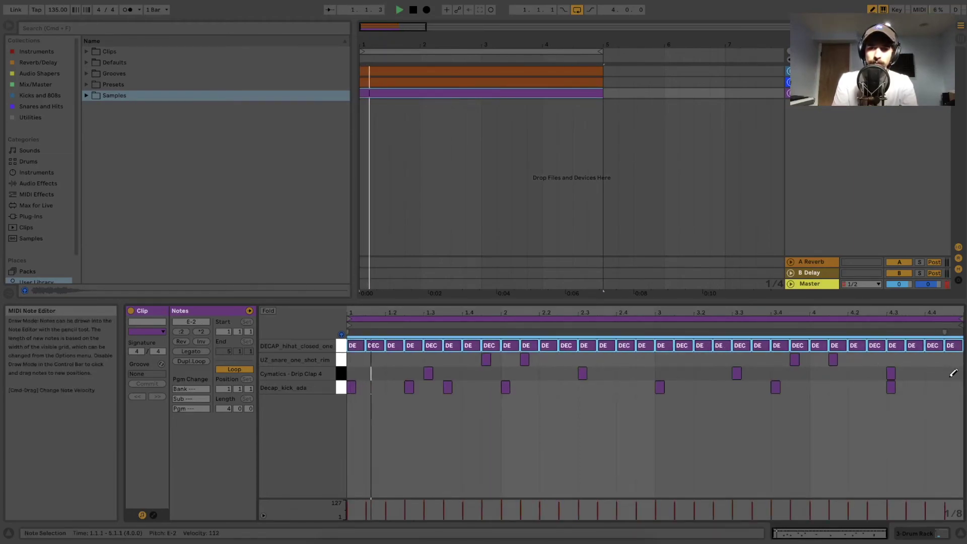
key("b")
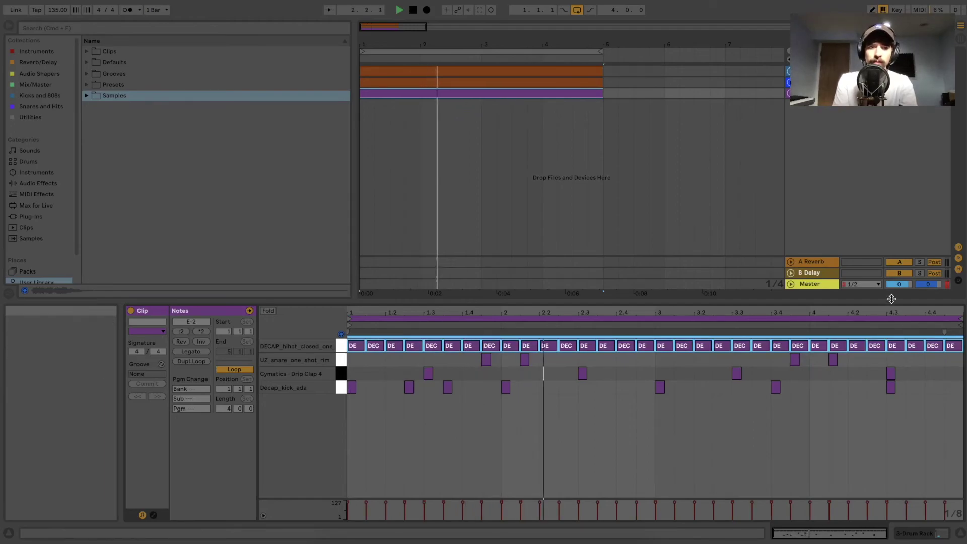
key("space")
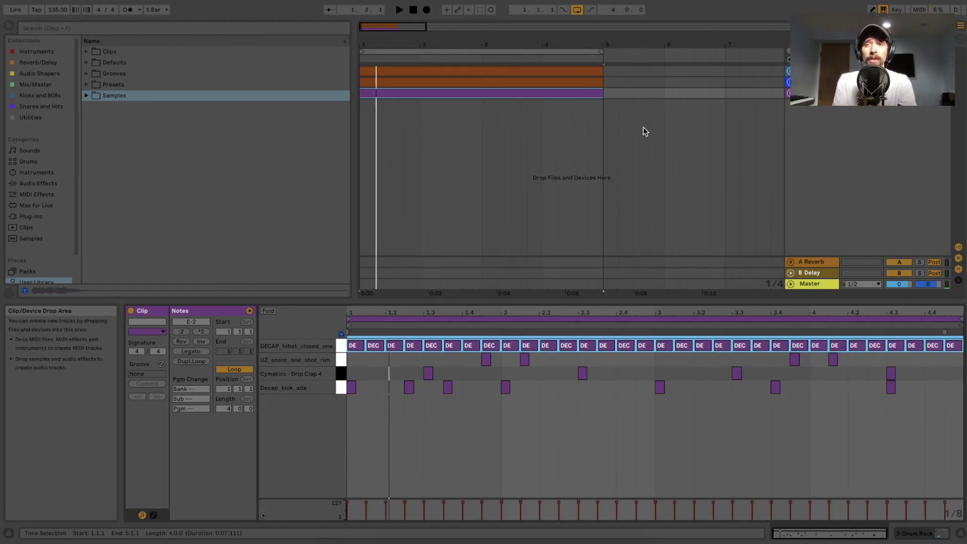
key("Tab")
- Unfold the Drum Rack's chain mixer and start playback to hear the mix
left_click(518, 30)
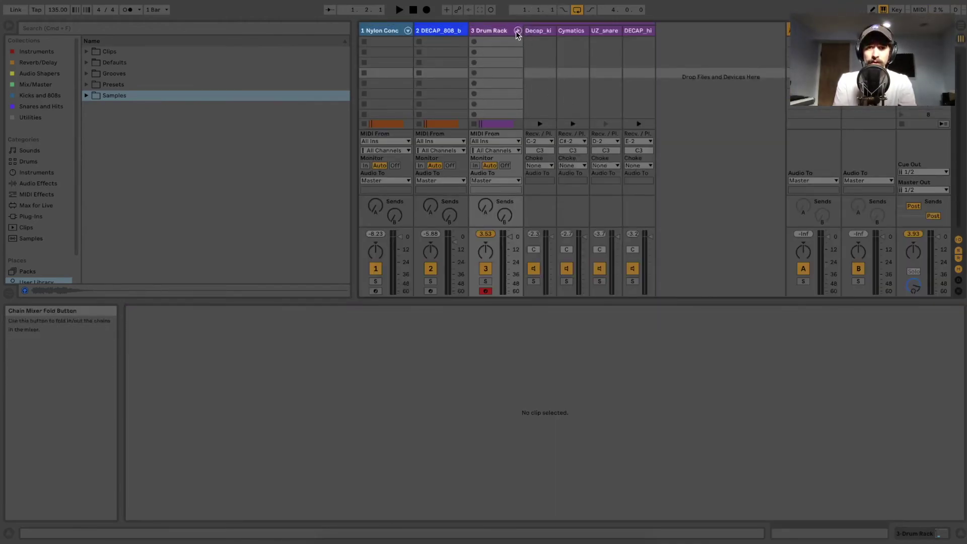
left_click(517, 31)
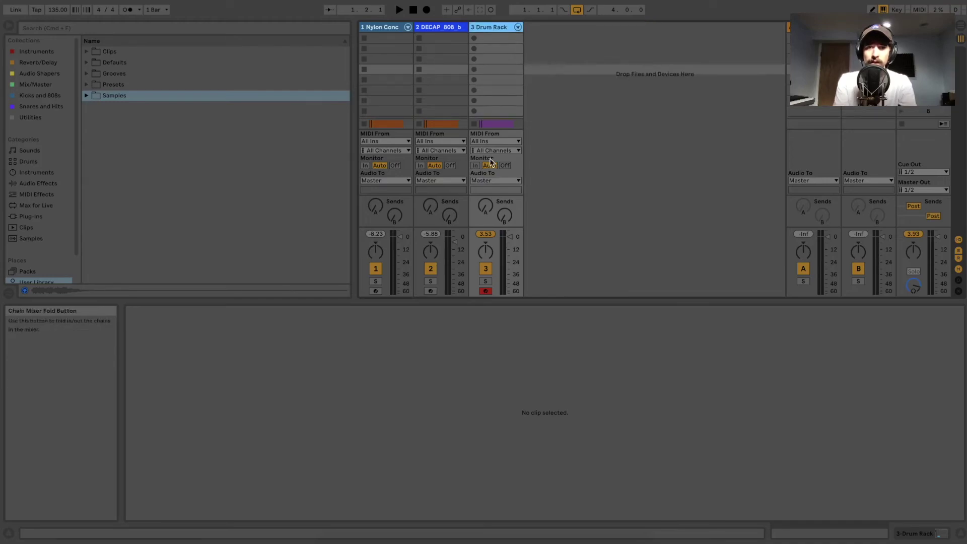
left_click(518, 27)
key("space")
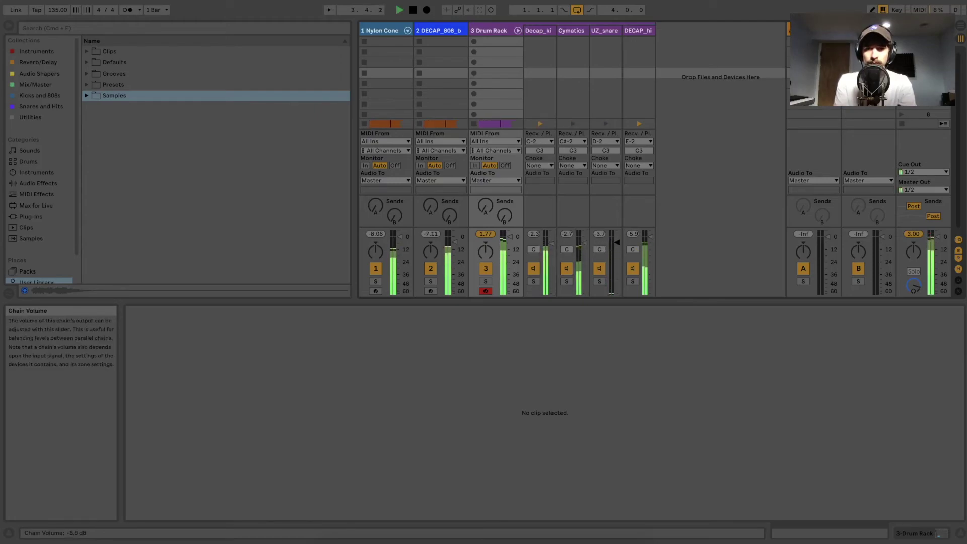
- Set the hi-hat, kick and snare chains between -2.3 and -4.2 dB, then drop the master to -37.4 dB
left_click_drag(650, 236, 649, 249)
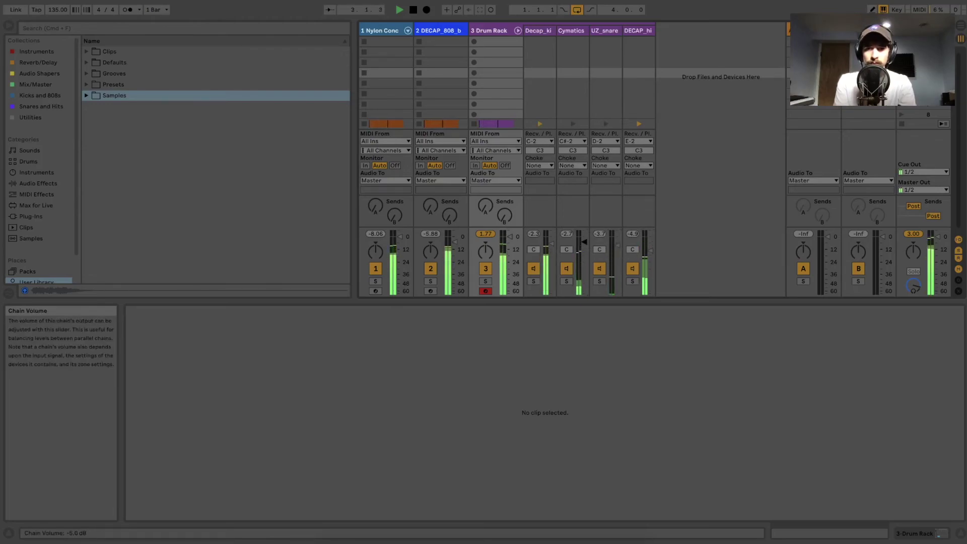
left_click_drag(549, 243, 550, 242)
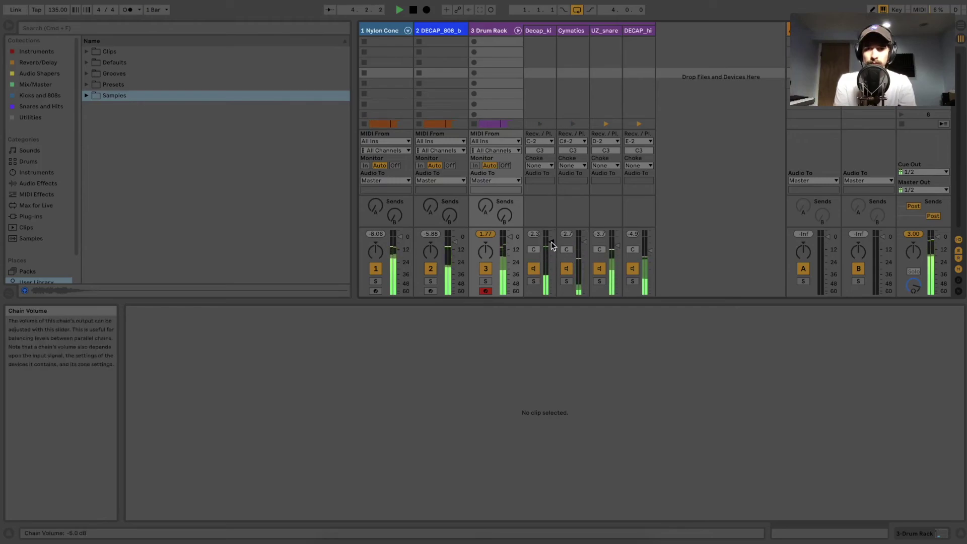
left_click_drag(619, 246, 619, 243)
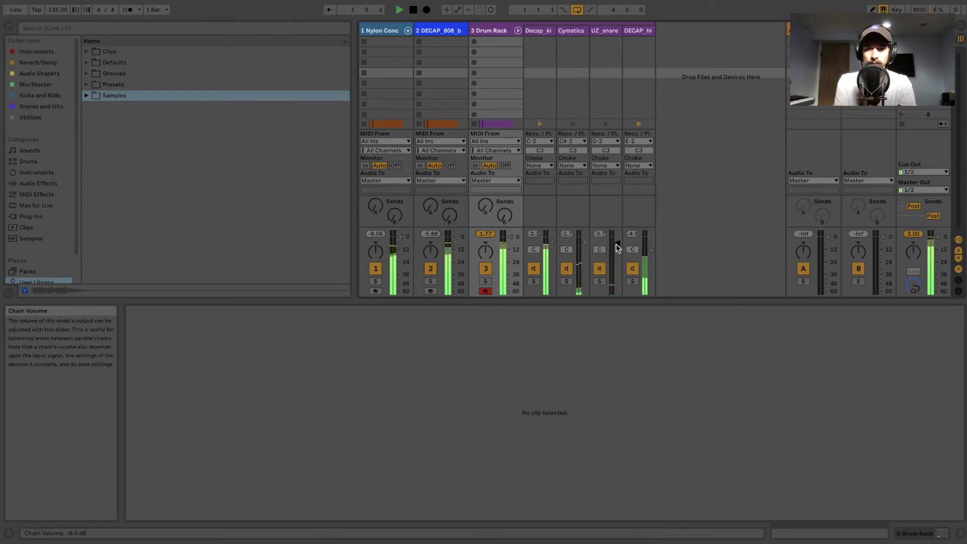
key("space")
left_click_drag(919, 232, 919, 267)
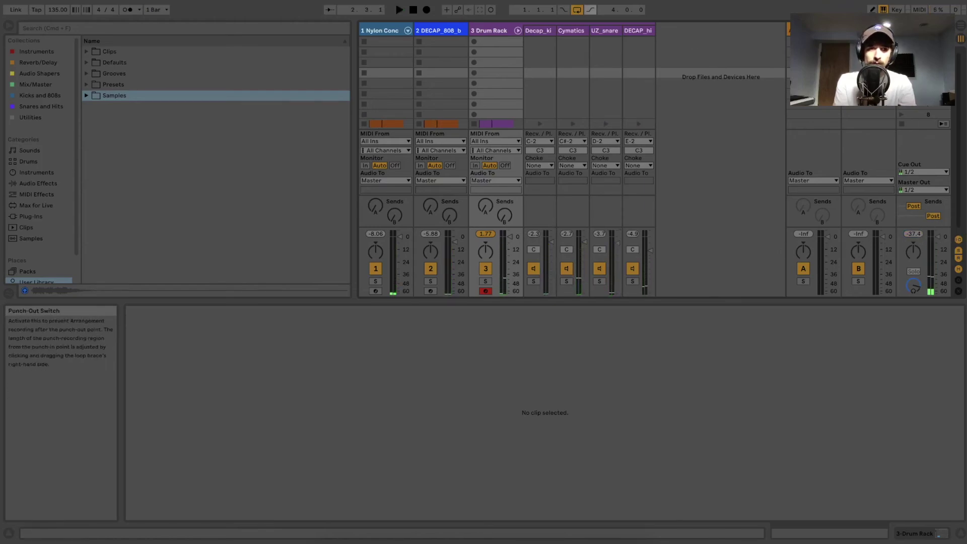
- Search the audio effects for 'limi' and add a Limiter to the Master track
left_click(34, 86)
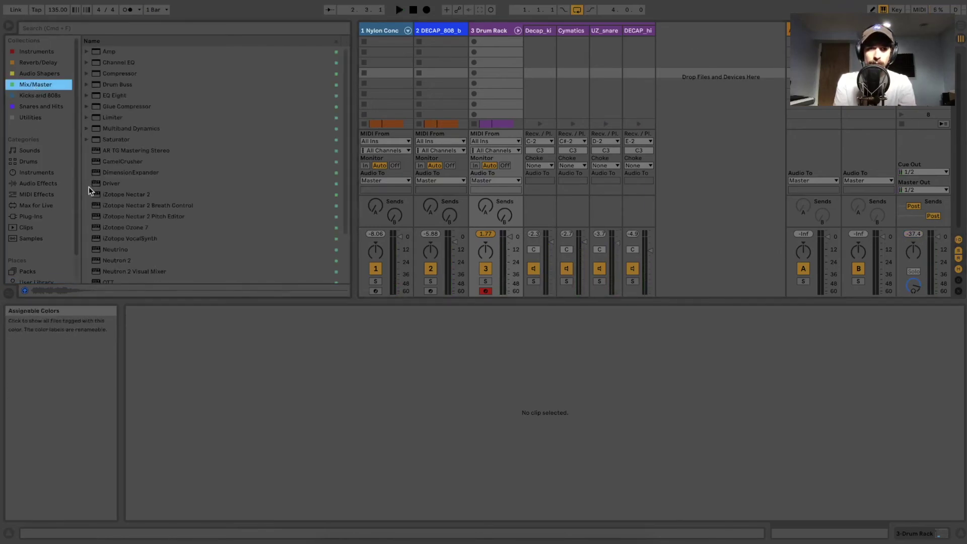
left_click(32, 184)
left_click(130, 31)
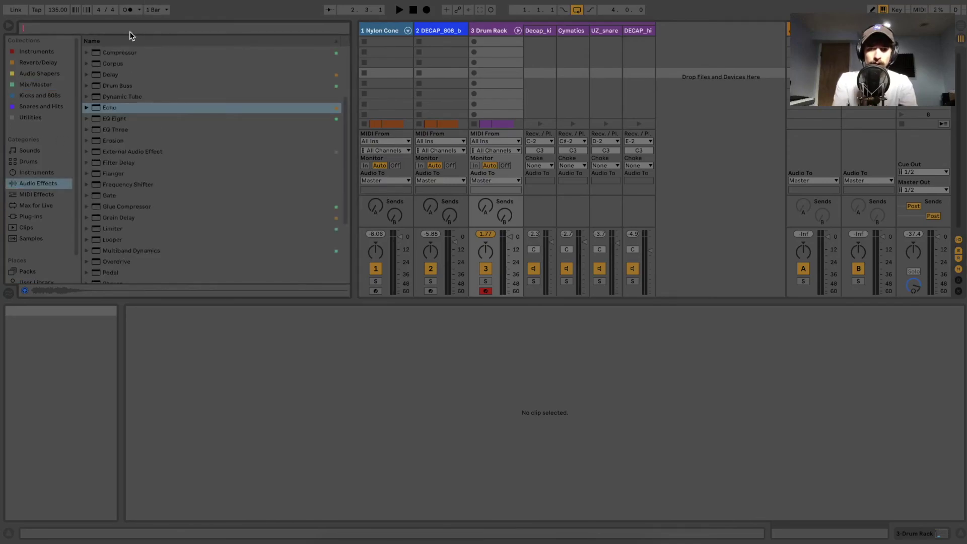
type("limi")
left_click_drag(106, 73, 924, 151)
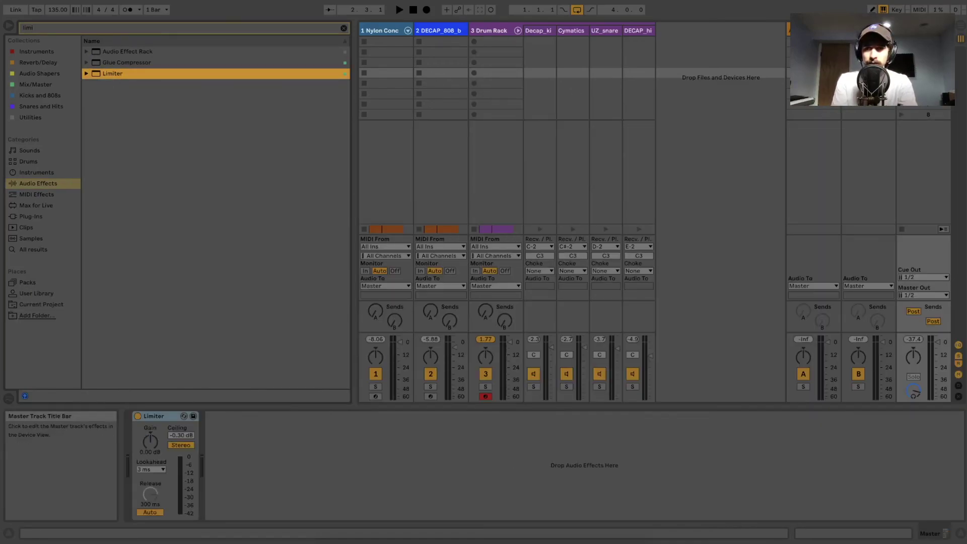
- Play the song through the Limiter, clear the search, and show the nylon guitar track's devices
key("space")
left_click(962, 27)
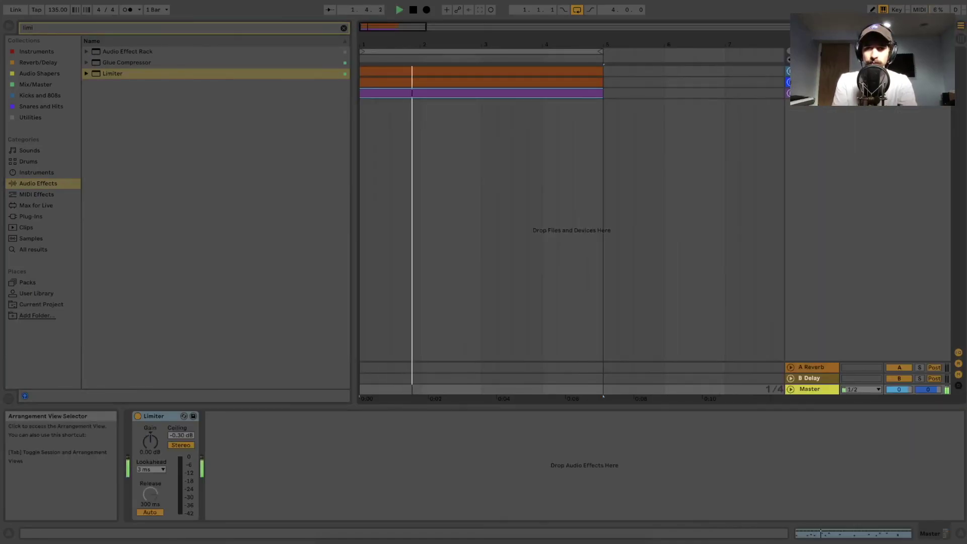
left_click(344, 28)
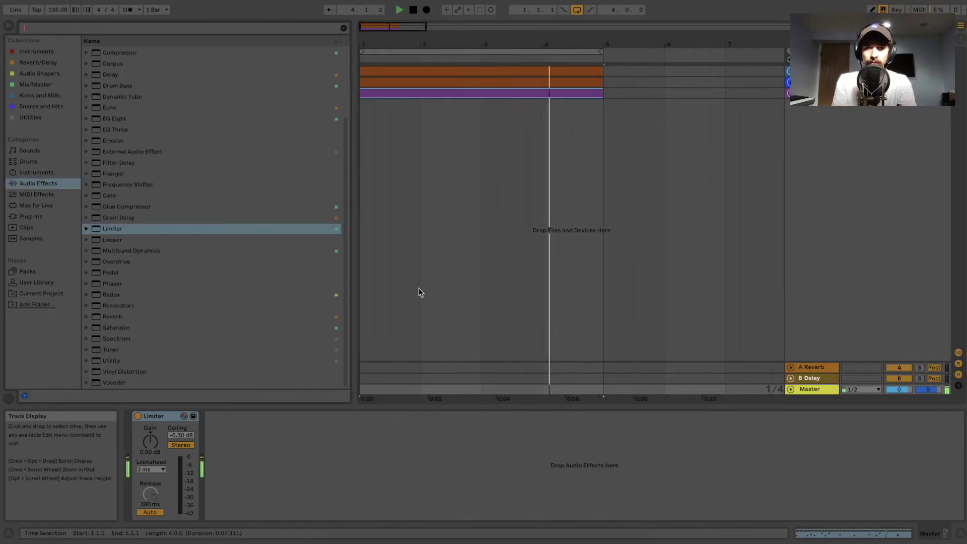
key("Tab")
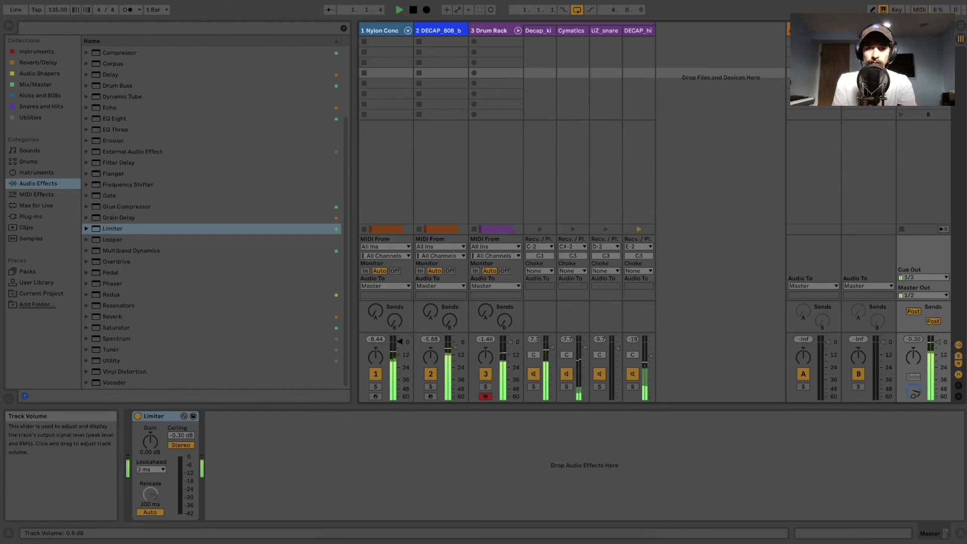
left_click(397, 73)
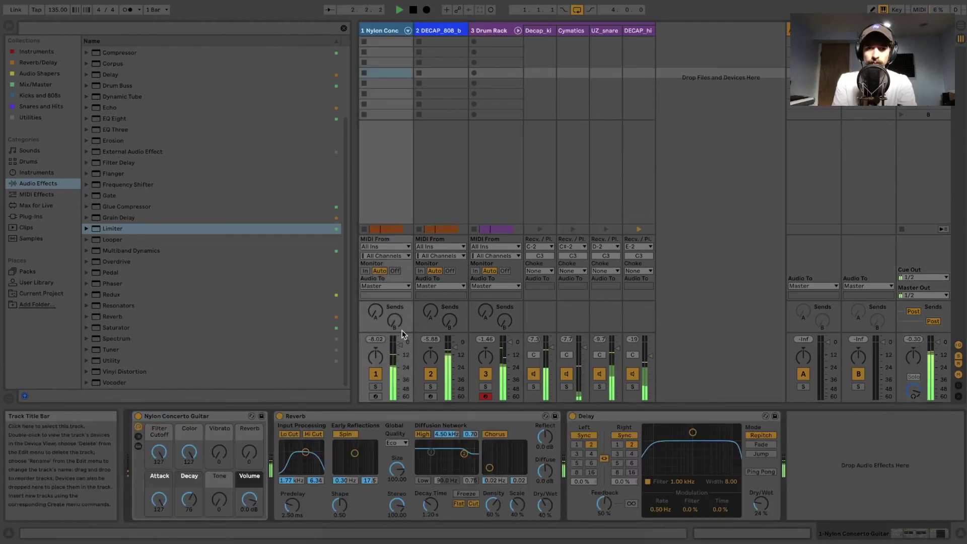